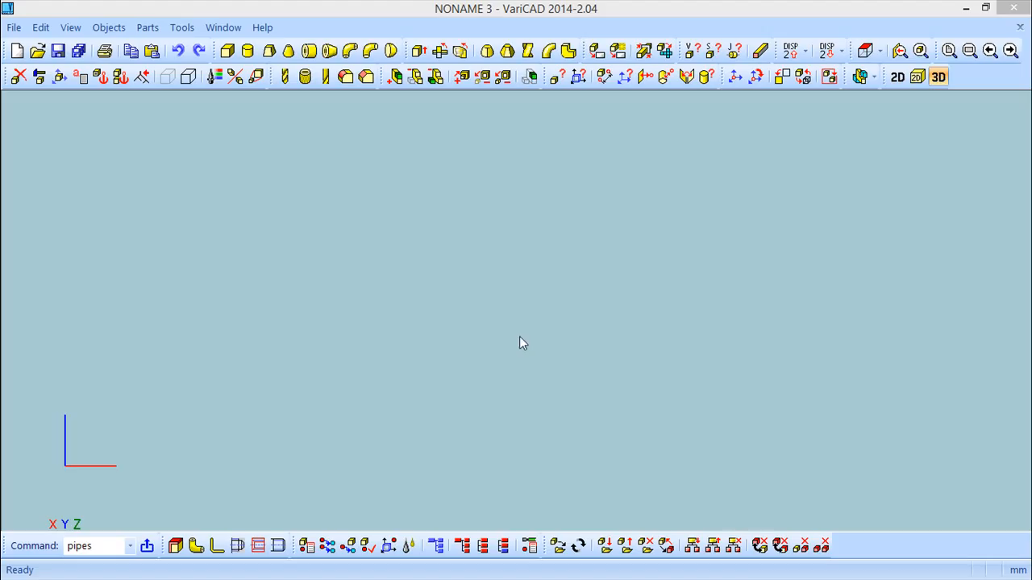
{"action": "left_click", "coordinate": [110, 29]}
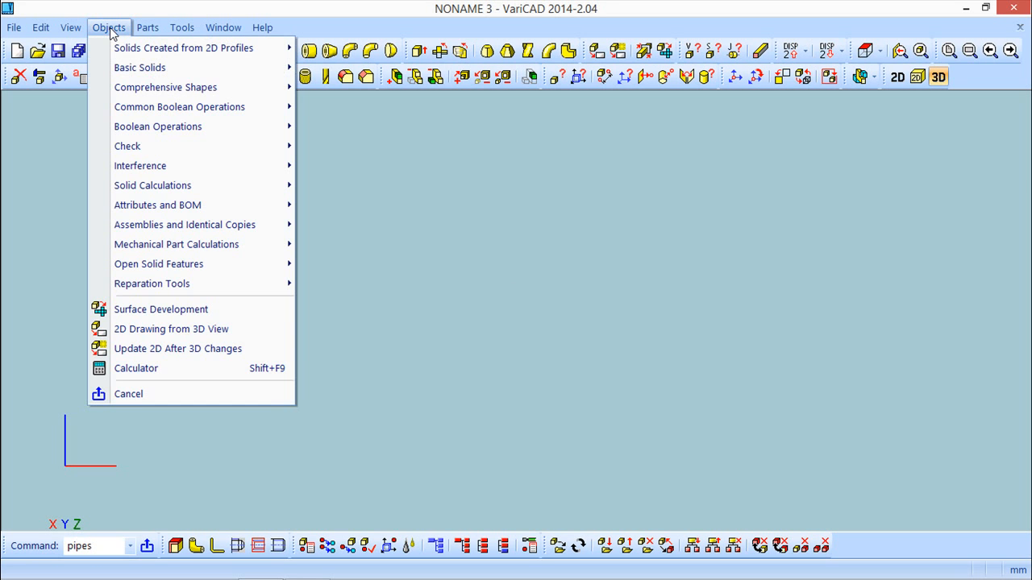
{"action": "mouse_move", "coordinate": [135, 92]}
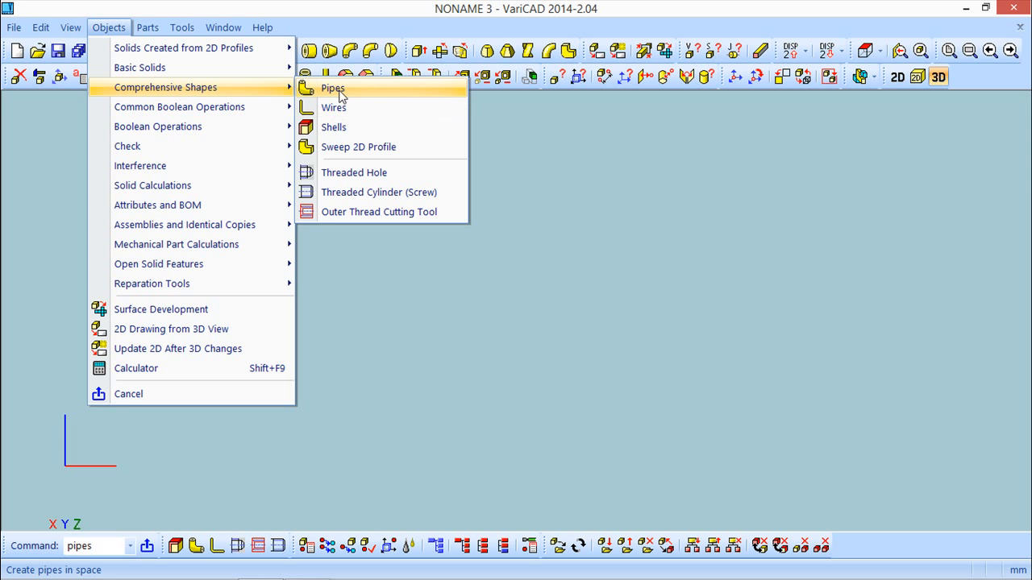
{"action": "left_click", "coordinate": [341, 88]}
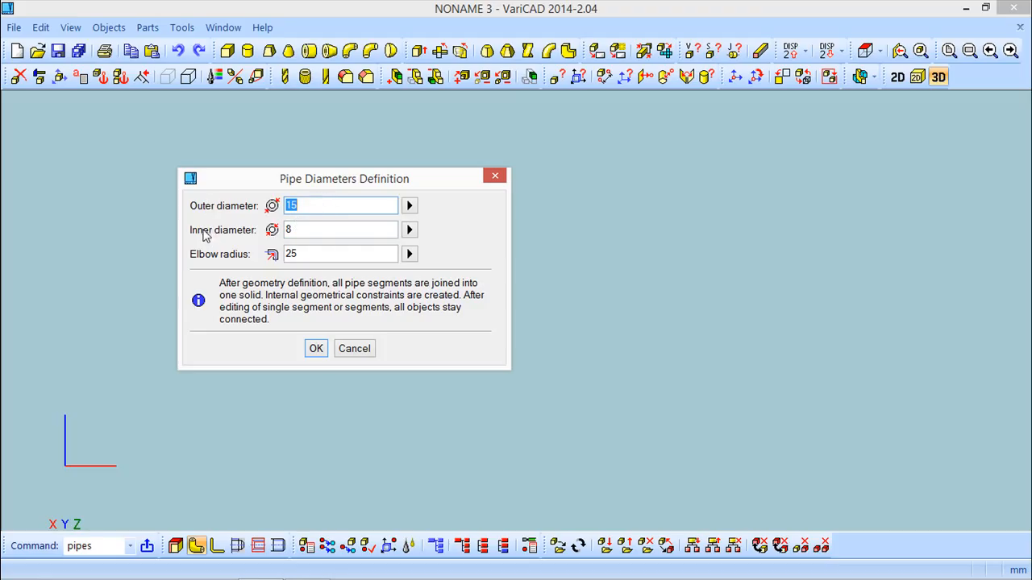
{"action": "left_click", "coordinate": [495, 176]}
{"action": "left_click", "coordinate": [119, 29]}
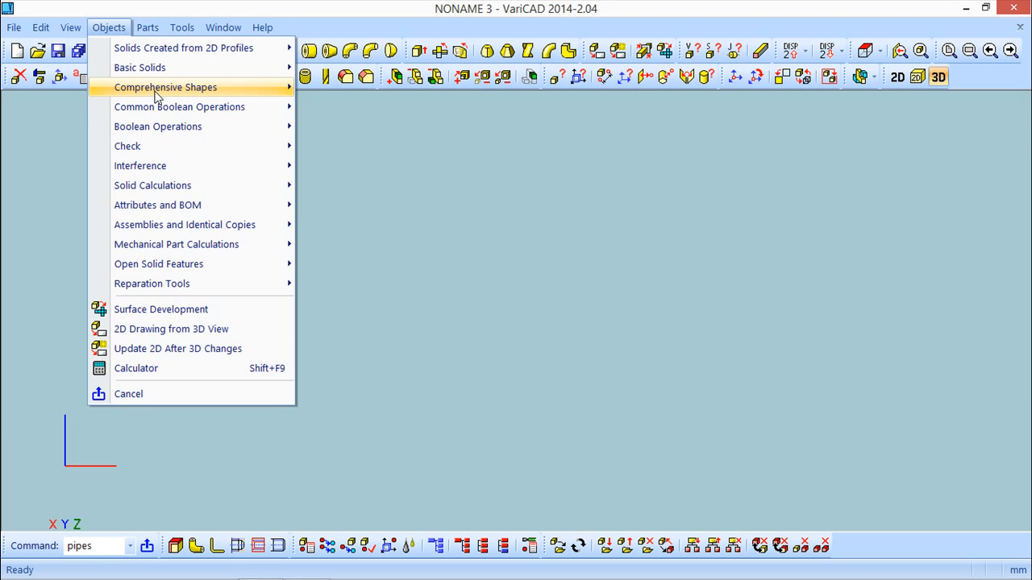
{"action": "left_click", "coordinate": [334, 108]}
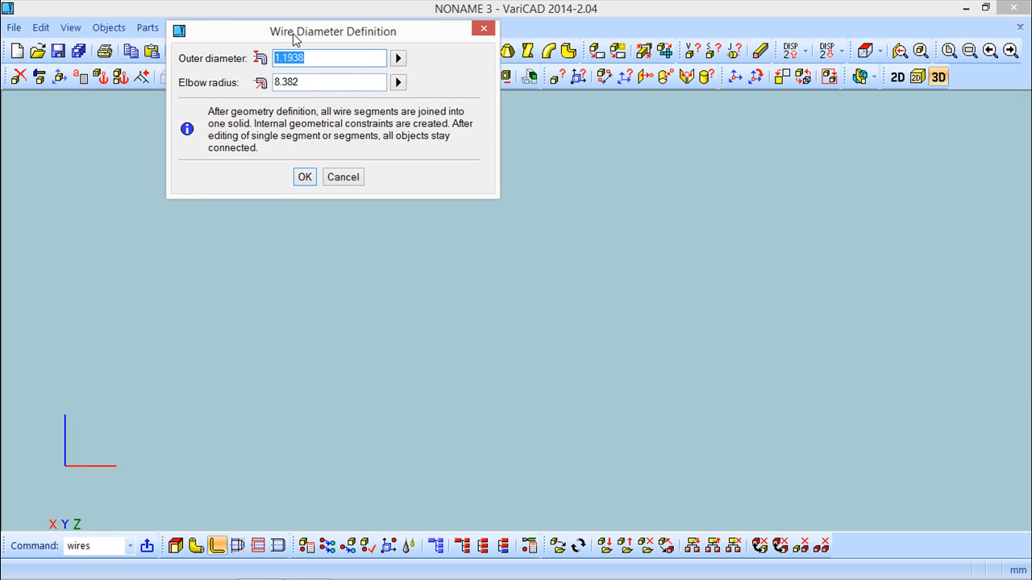
{"action": "left_click_drag", "start_coordinate": [376, 219], "coordinate": [333, 218]}
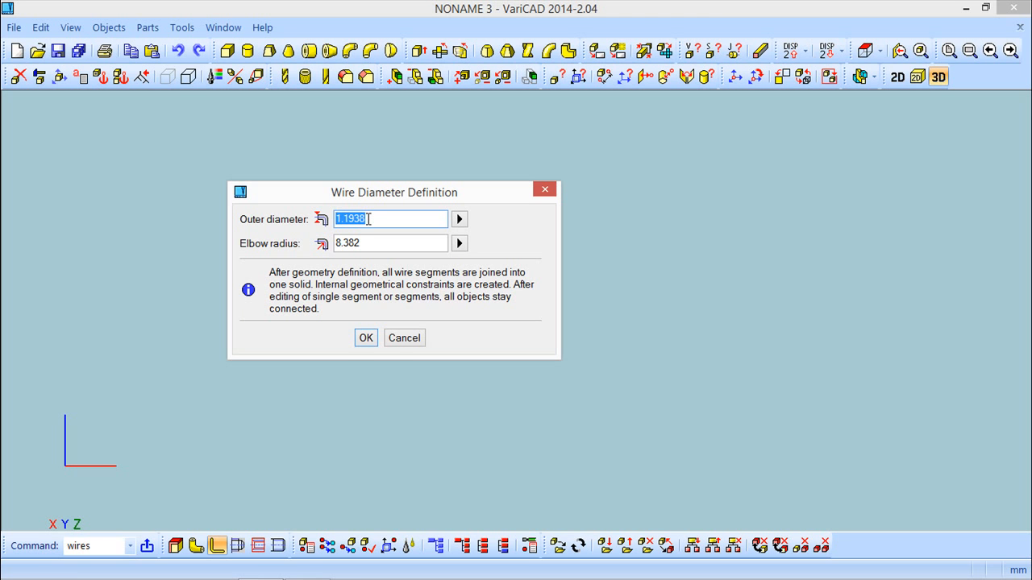
{"action": "left_click", "coordinate": [365, 339]}
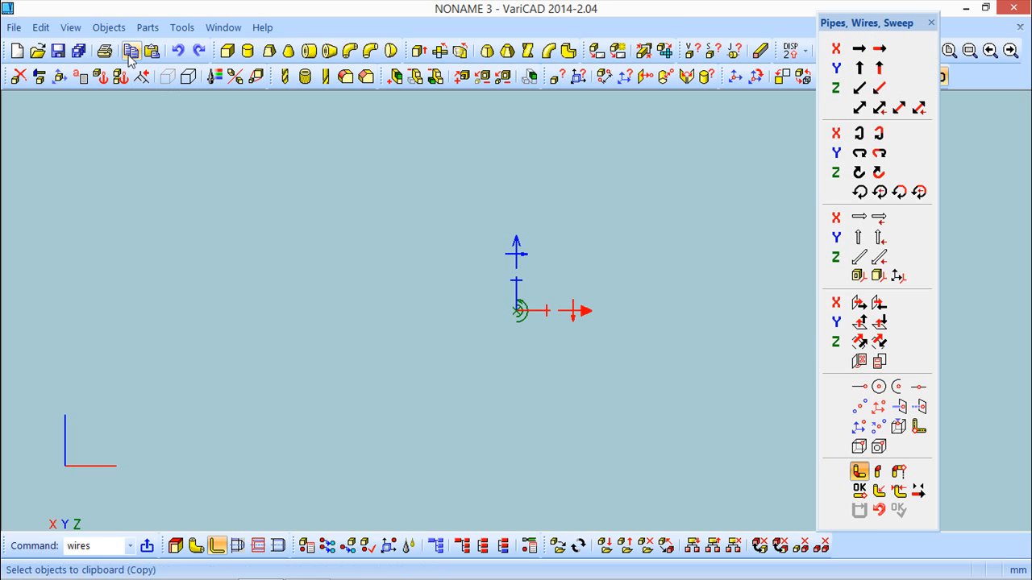
{"action": "left_click", "coordinate": [931, 22]}
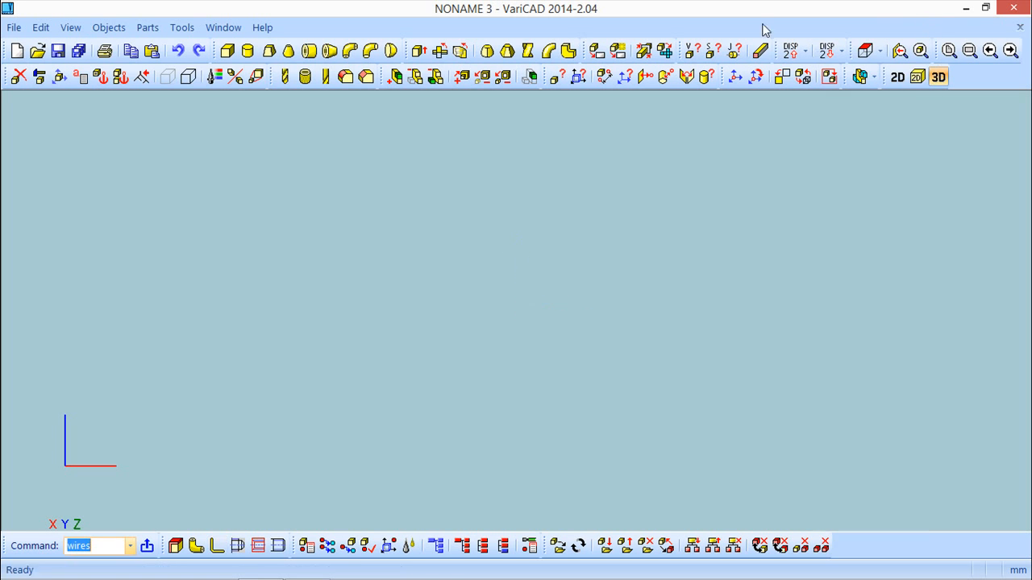
Step: Start a pipe with a 15 mm outer diameter, 8 mm inner diameter and 15 mm elbow radius
{"action": "left_click", "coordinate": [108, 29]}
{"action": "mouse_move", "coordinate": [138, 87]}
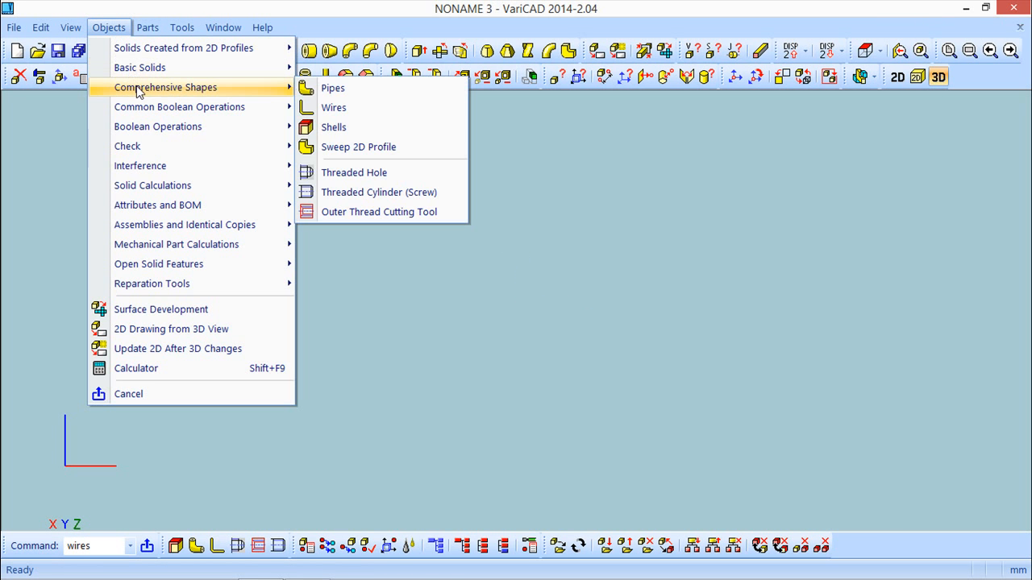
{"action": "left_click", "coordinate": [363, 92]}
{"action": "left_click_drag", "start_coordinate": [344, 16], "coordinate": [378, 204]}
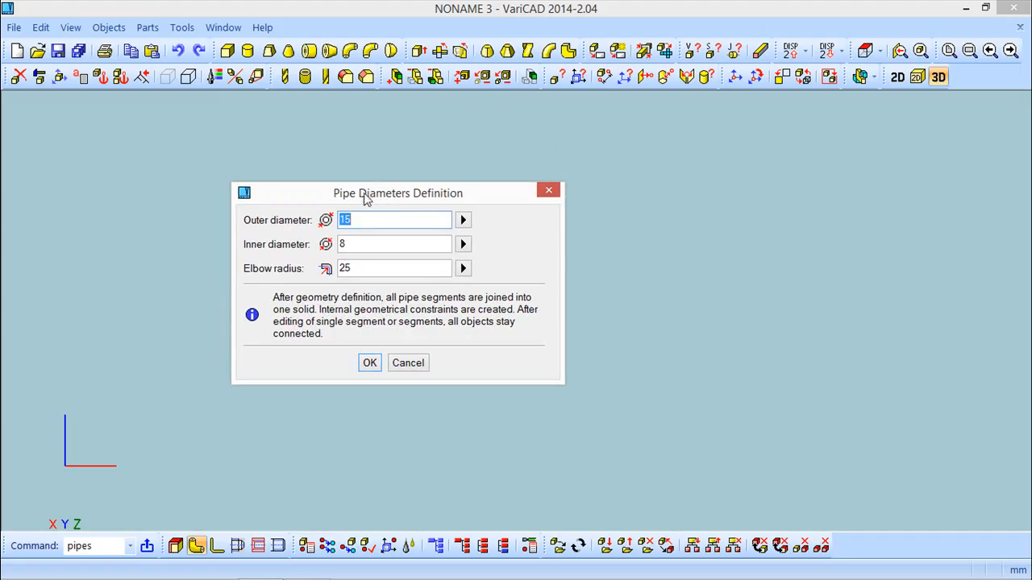
{"action": "left_click", "coordinate": [357, 243]}
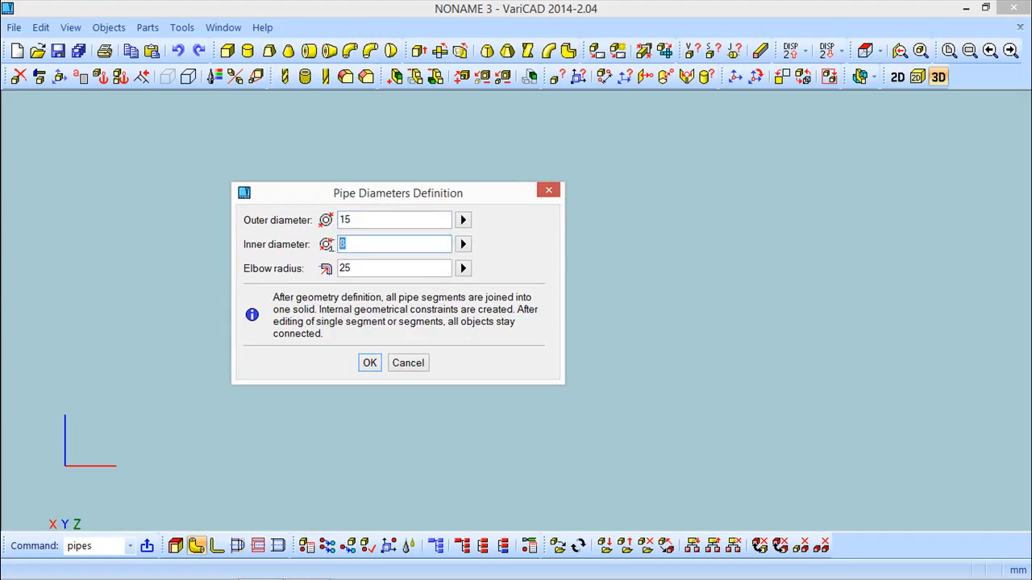
{"action": "left_click", "coordinate": [344, 268]}
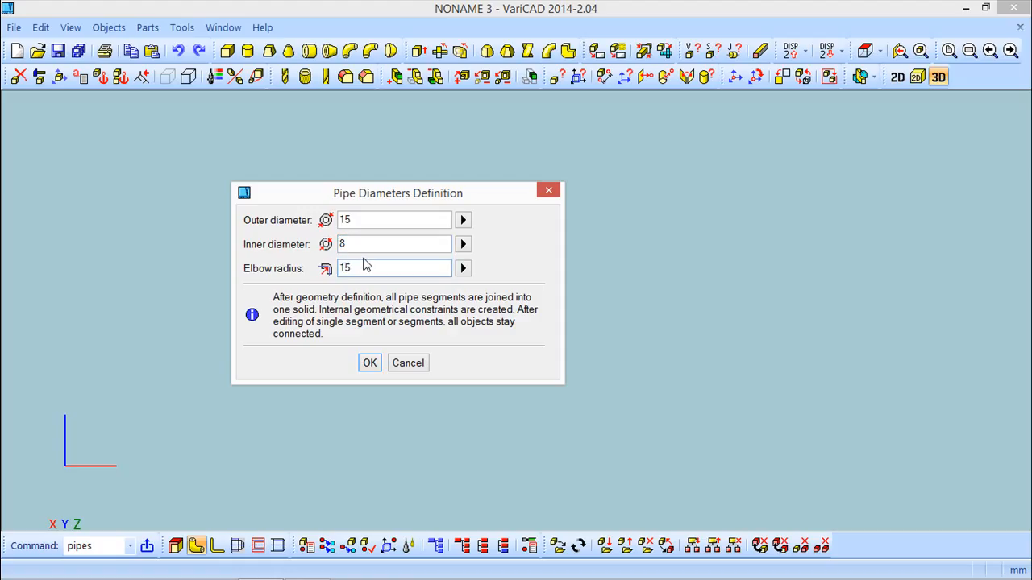
{"action": "left_click", "coordinate": [369, 363]}
Step: Place the pipe's start point and create a first straight segment 100 mm long along the Z axis
{"action": "mouse_move", "coordinate": [591, 376]}
{"action": "middle_mouse_down"}
{"action": "mouse_move", "coordinate": [507, 392]}
{"action": "mouse_move", "coordinate": [545, 438]}
{"action": "middle_mouse_up"}
{"action": "mouse_move", "coordinate": [489, 380]}
{"action": "middle_mouse_down", "text": "shift"}
{"action": "mouse_move", "coordinate": [456, 314]}
{"action": "mouse_move", "coordinate": [471, 295]}
{"action": "middle_mouse_up", "text": "shift"}
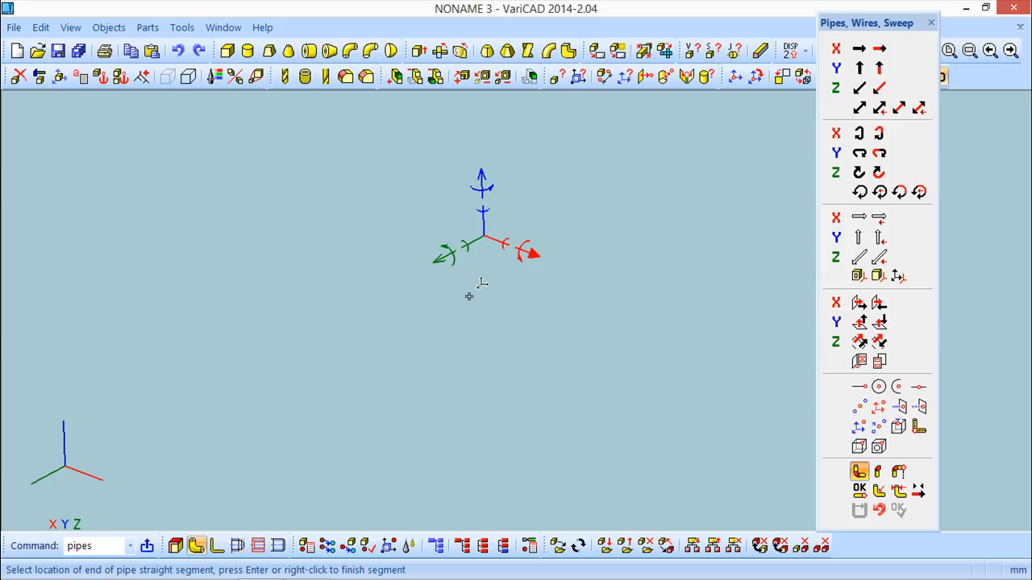
{"action": "middle_click_drag", "start_coordinate": [481, 283], "coordinate": [479, 313], "text": "shift"}
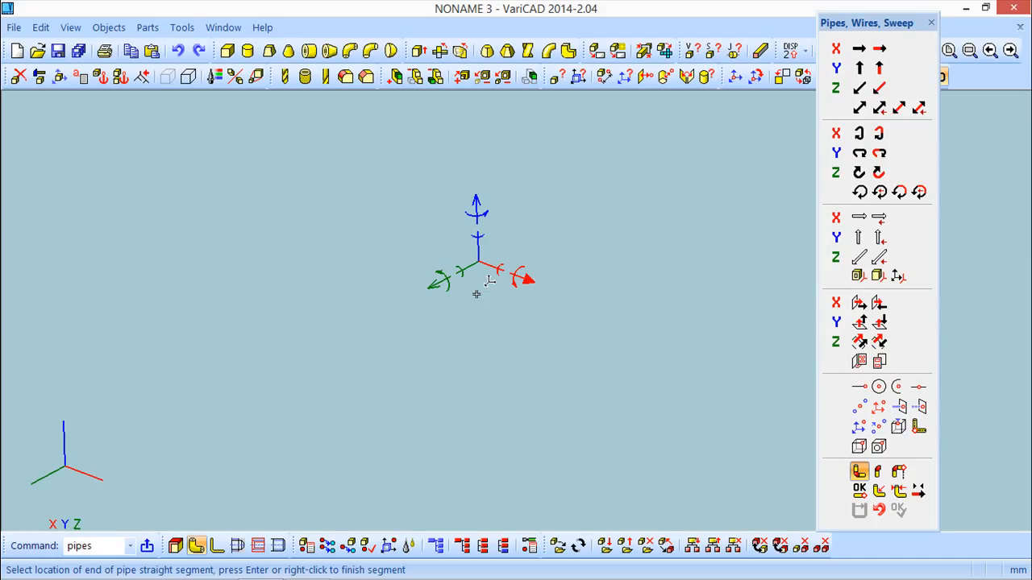
{"action": "left_click", "coordinate": [476, 294]}
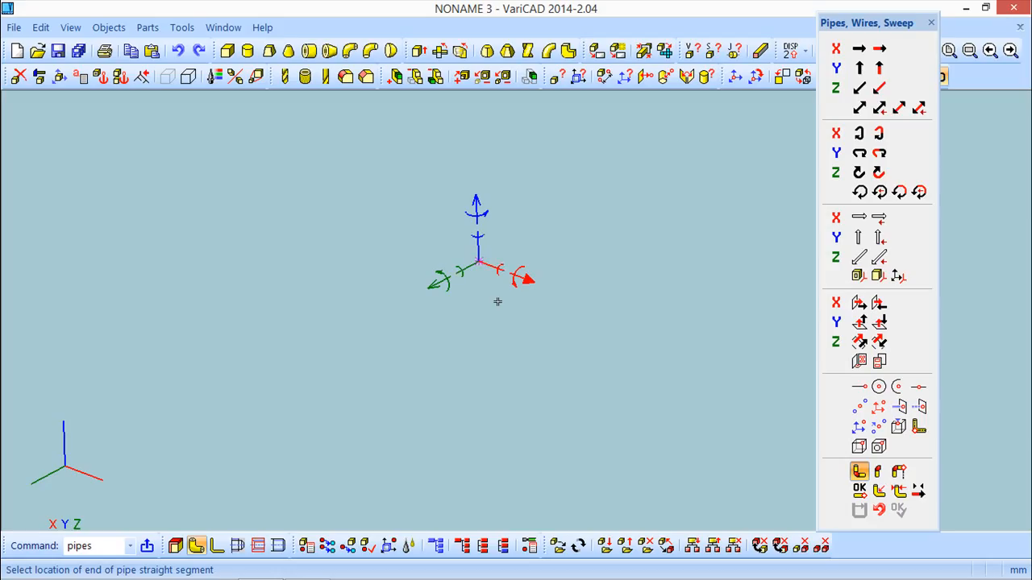
{"action": "left_click", "coordinate": [434, 288]}
{"action": "type", "text": "100"}
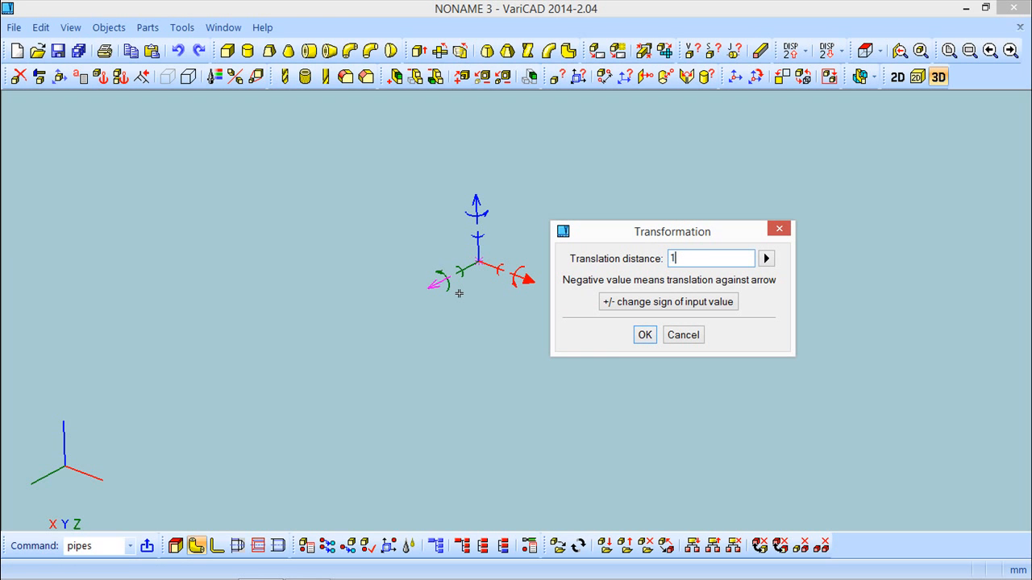
{"action": "left_click", "coordinate": [645, 335]}
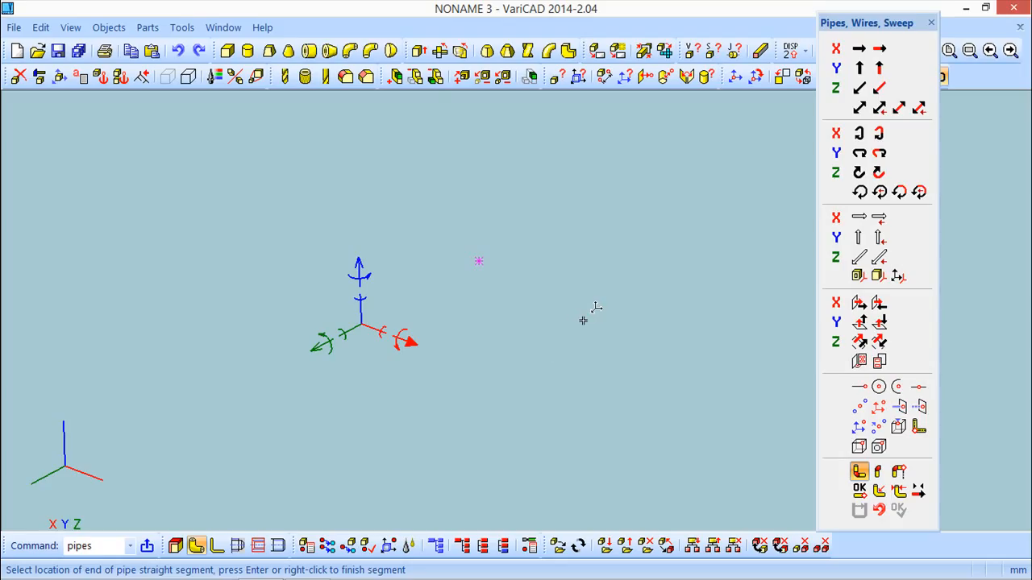
{"action": "right_click", "coordinate": [583, 321]}
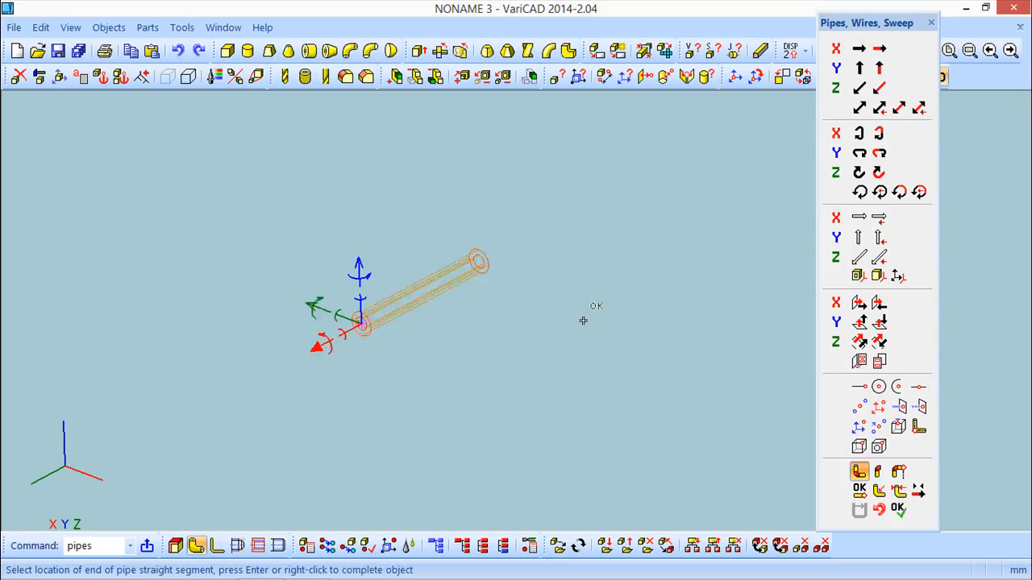
Step: Add a second 100 mm pipe segment perpendicular to the first, along the local Z axis at its end
{"action": "middle_click_drag", "start_coordinate": [502, 359], "coordinate": [570, 368]}
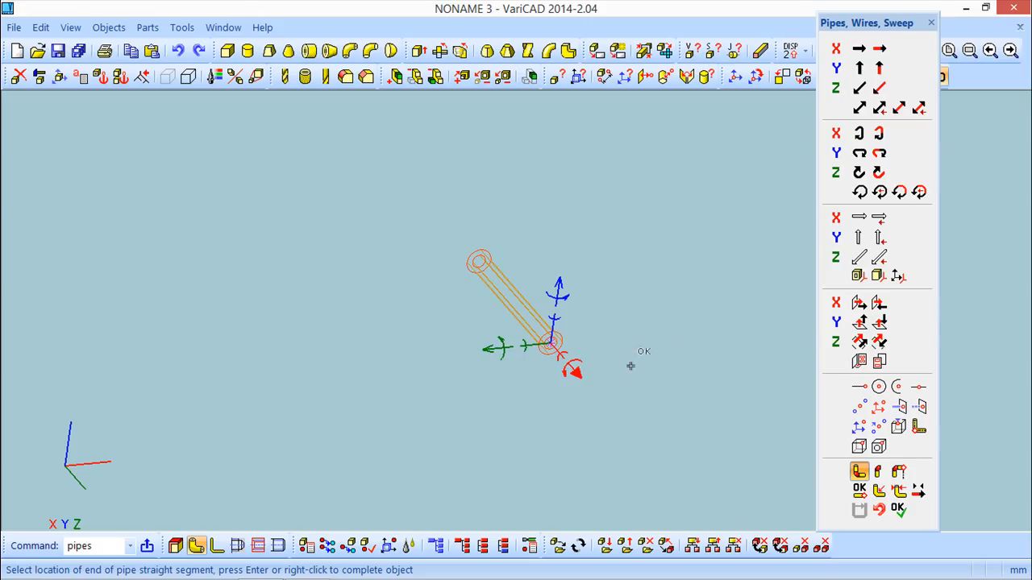
{"action": "left_click", "coordinate": [490, 349]}
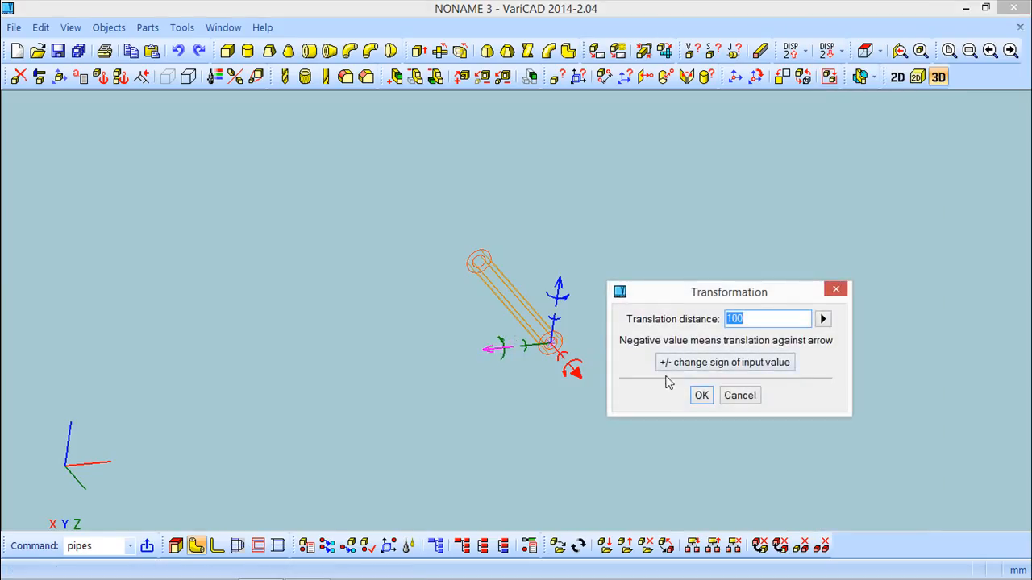
{"action": "left_click", "coordinate": [701, 396]}
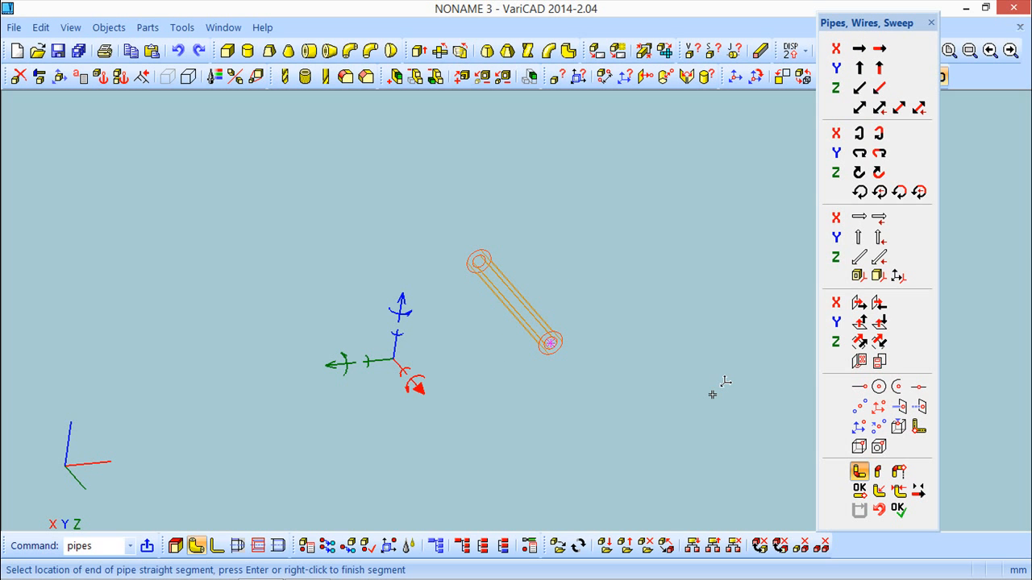
{"action": "mouse_move", "coordinate": [599, 398]}
{"action": "middle_mouse_down"}
{"action": "mouse_move", "coordinate": [562, 377]}
{"action": "mouse_move", "coordinate": [525, 415]}
{"action": "mouse_move", "coordinate": [546, 419]}
{"action": "mouse_move", "coordinate": [520, 394]}
{"action": "middle_mouse_up"}
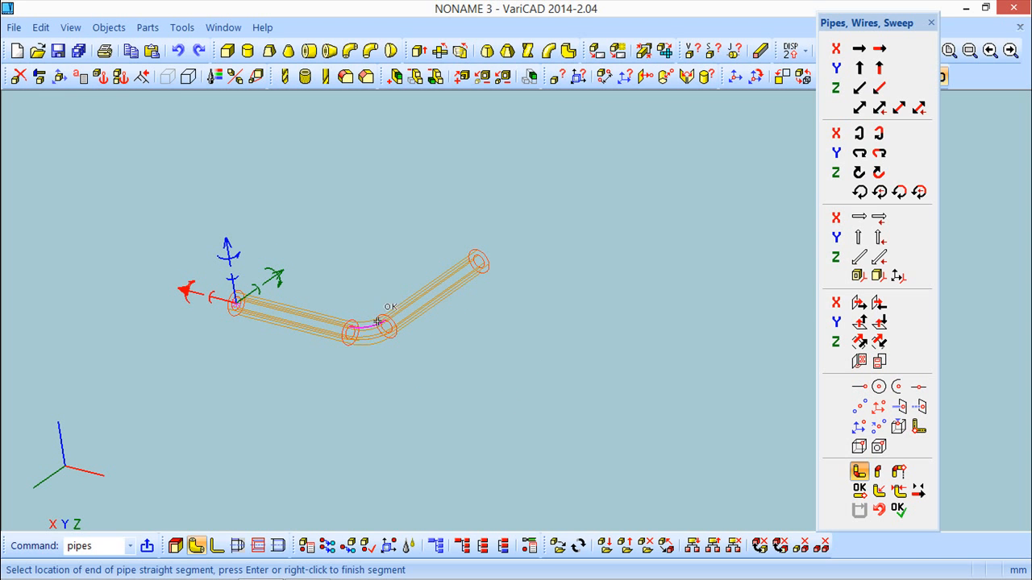
Step: Add a 100 mm segment upward along the local Y axis, followed by another 100 mm segment along the local Z axis
{"action": "middle_click_drag", "start_coordinate": [408, 395], "coordinate": [516, 377]}
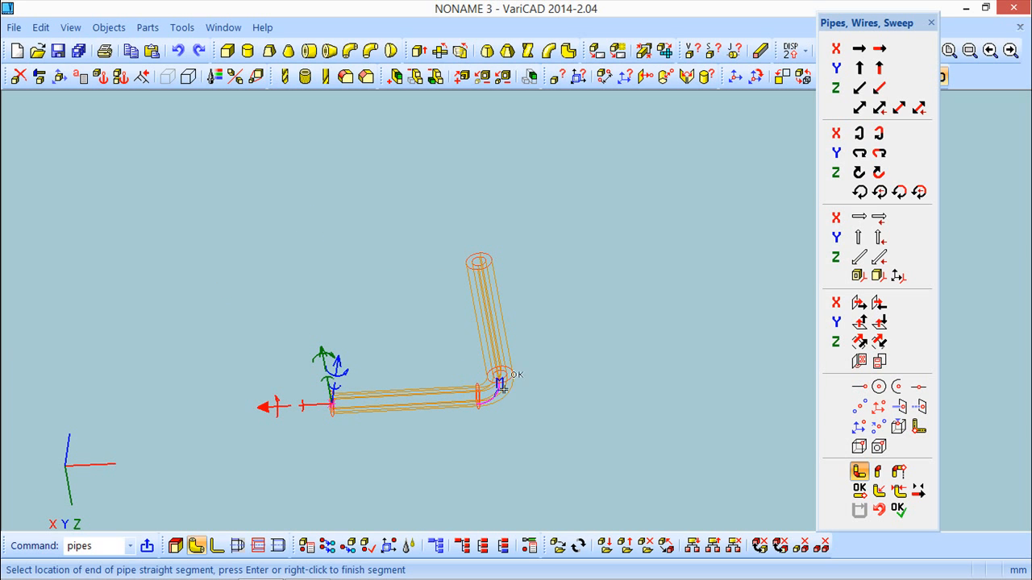
{"action": "middle_click_drag", "start_coordinate": [491, 443], "coordinate": [443, 433]}
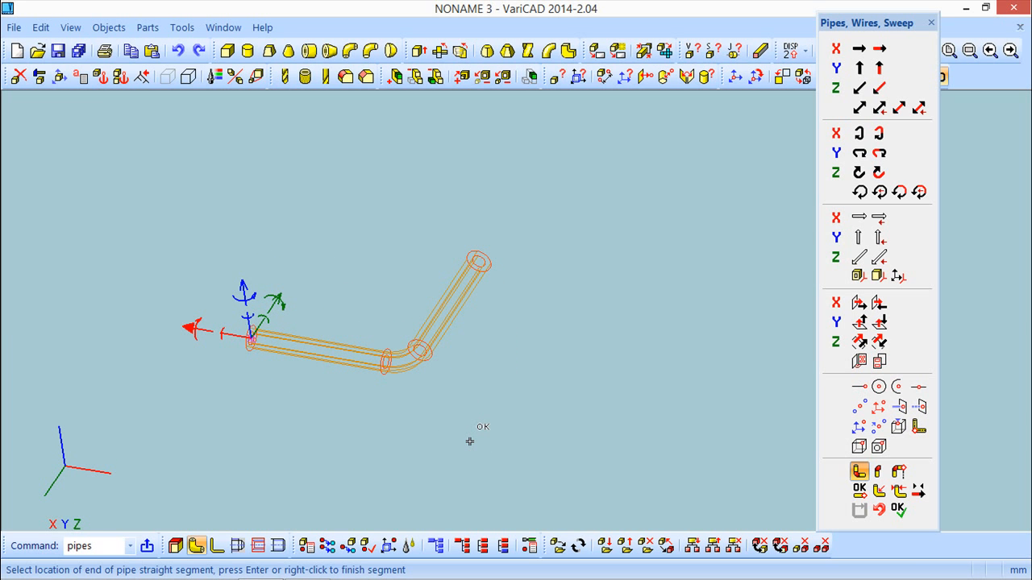
{"action": "mouse_move", "coordinate": [438, 415]}
{"action": "middle_mouse_down"}
{"action": "mouse_move", "coordinate": [453, 405]}
{"action": "mouse_move", "coordinate": [433, 403]}
{"action": "mouse_move", "coordinate": [438, 414]}
{"action": "middle_mouse_up"}
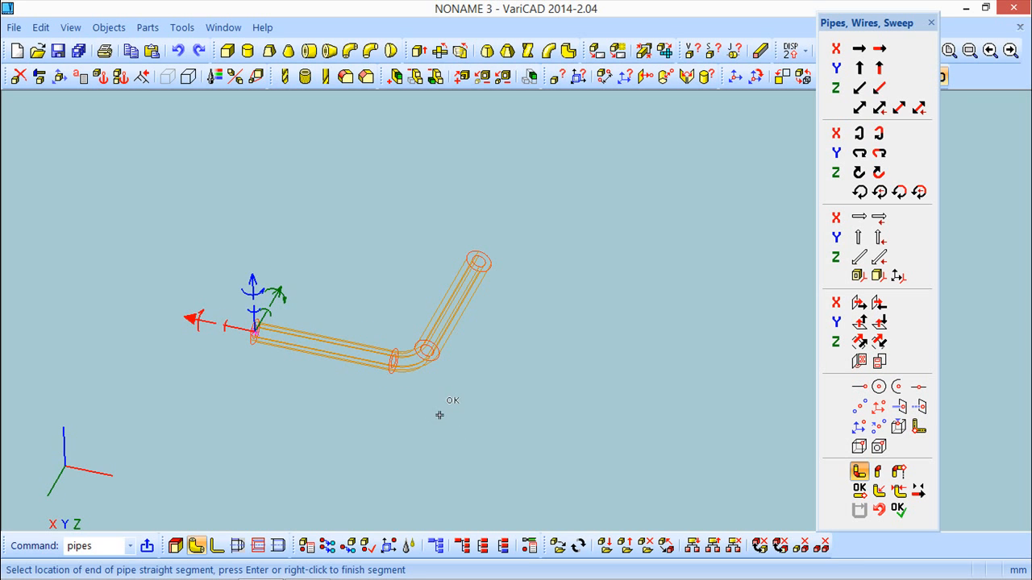
{"action": "left_click", "coordinate": [252, 280]}
{"action": "left_click", "coordinate": [254, 279]}
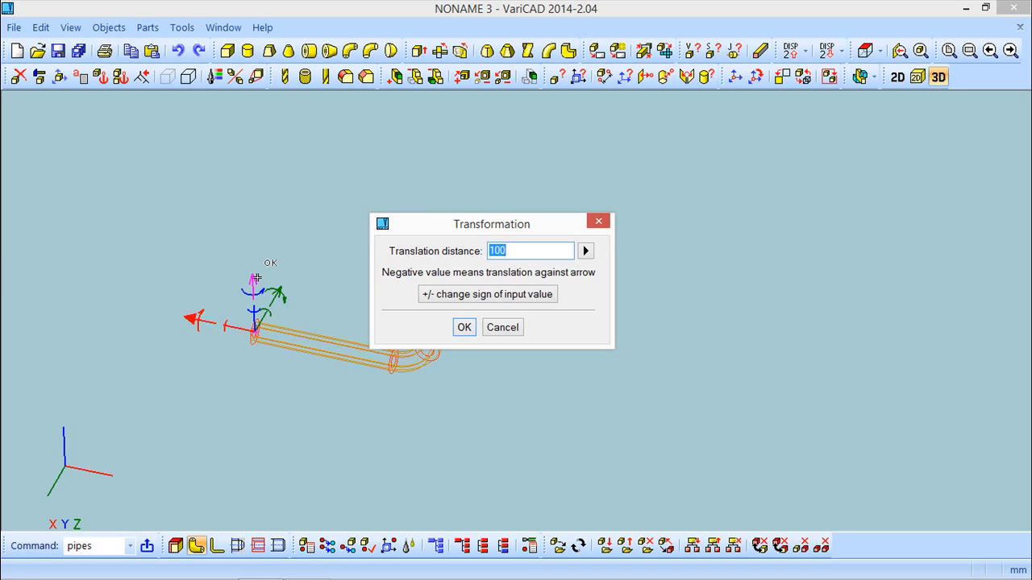
{"action": "key", "text": "Return"}
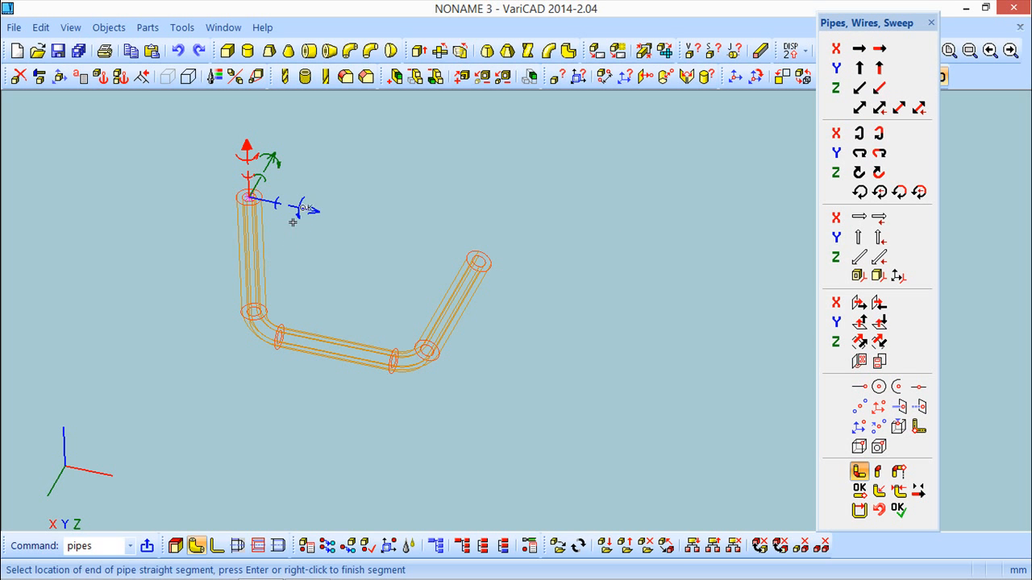
{"action": "left_click", "coordinate": [270, 161]}
{"action": "key", "text": "Return"}
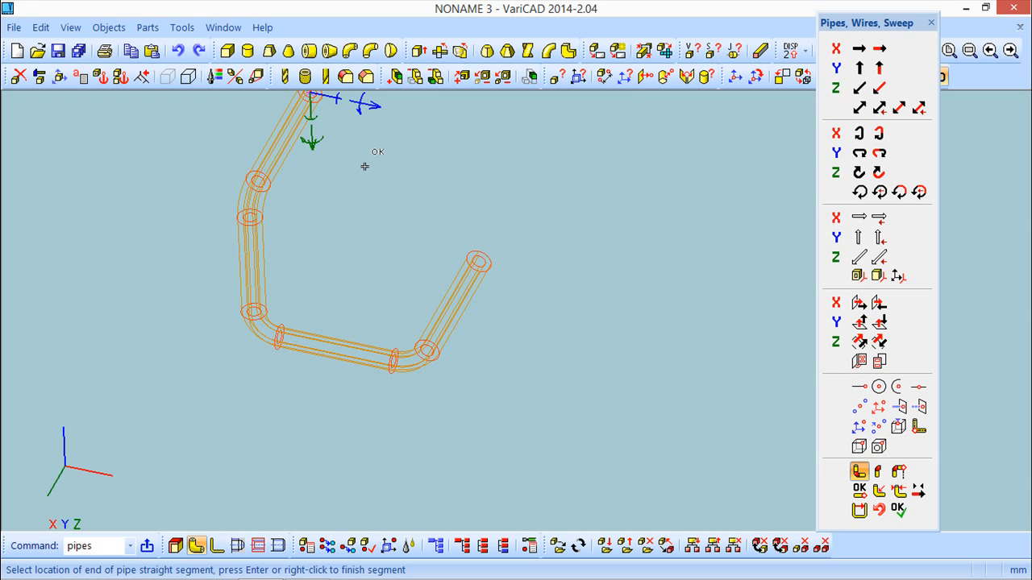
Step: Rotate the pipe direction -45 degrees about the local Y axis and add a 100 mm segment along the local X axis
{"action": "middle_click_drag", "start_coordinate": [408, 285], "coordinate": [343, 328]}
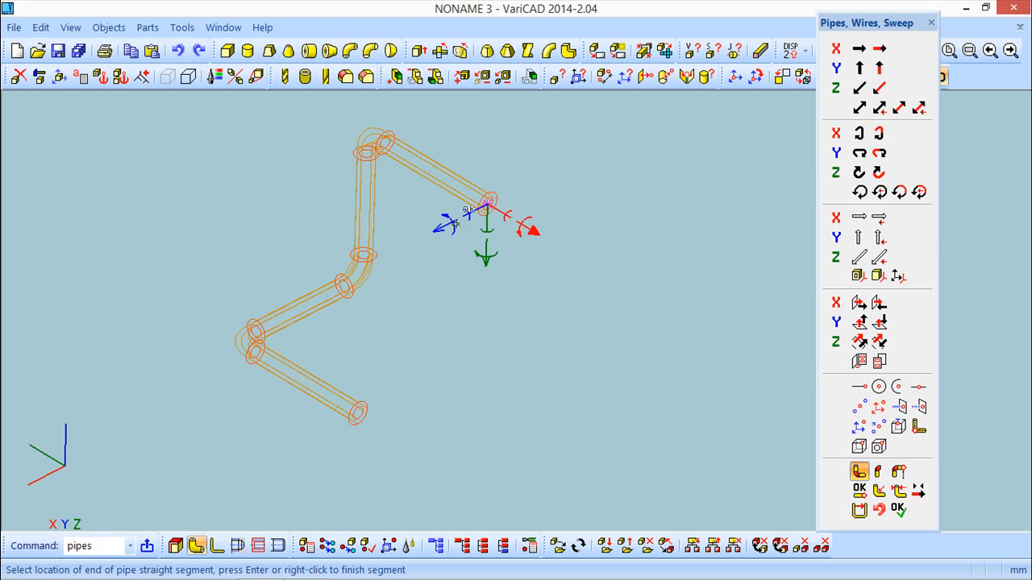
{"action": "right_click", "coordinate": [446, 216]}
{"action": "left_click", "coordinate": [446, 216]}
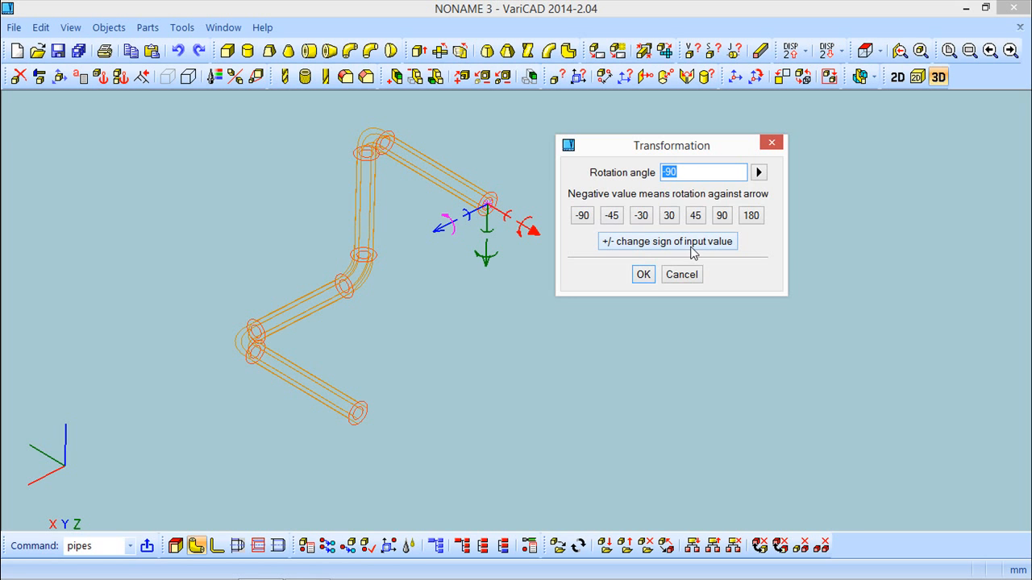
{"action": "left_click", "coordinate": [617, 224]}
{"action": "left_click", "coordinate": [643, 275]}
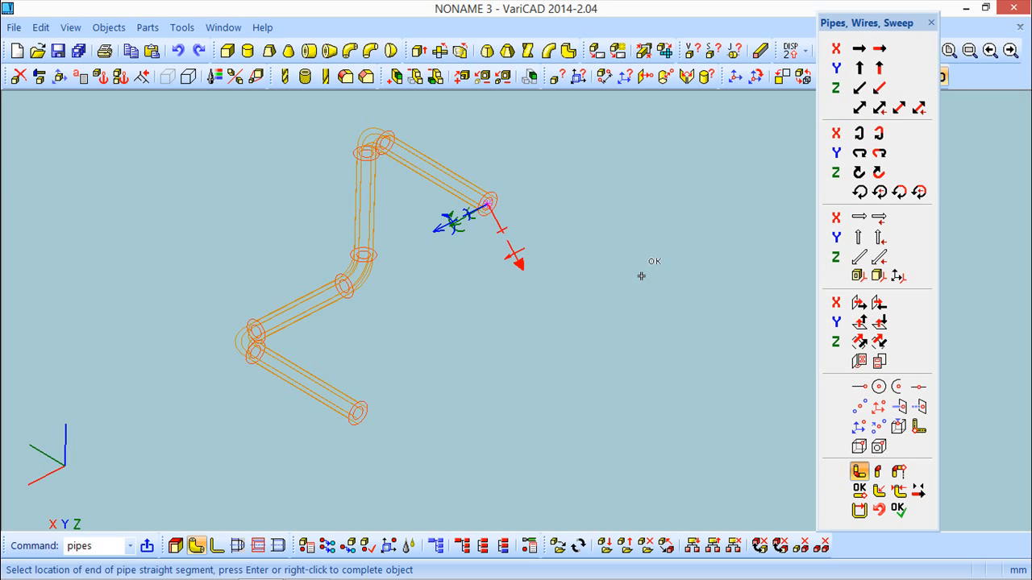
{"action": "left_click", "coordinate": [519, 265]}
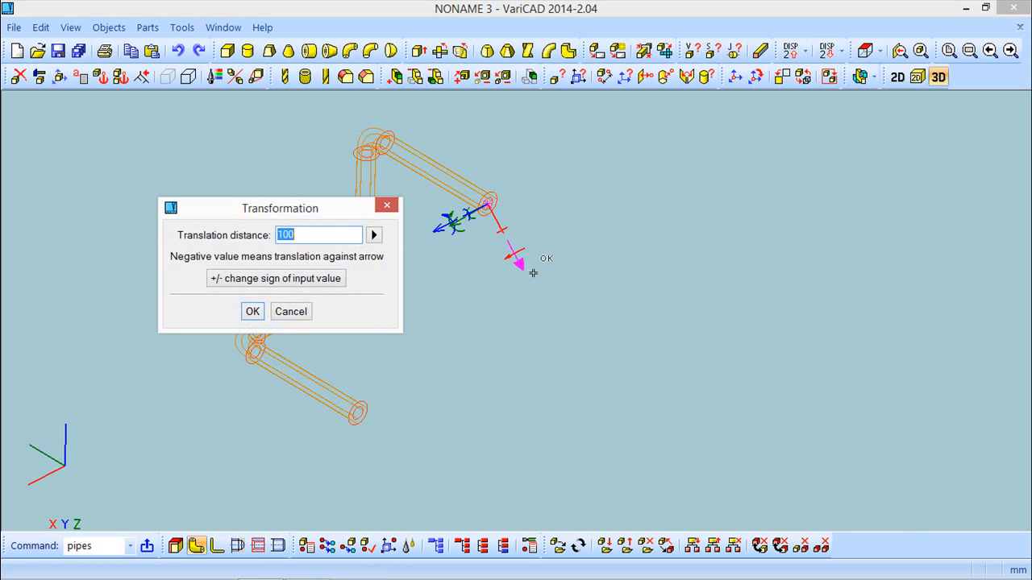
{"action": "key", "text": "Return"}
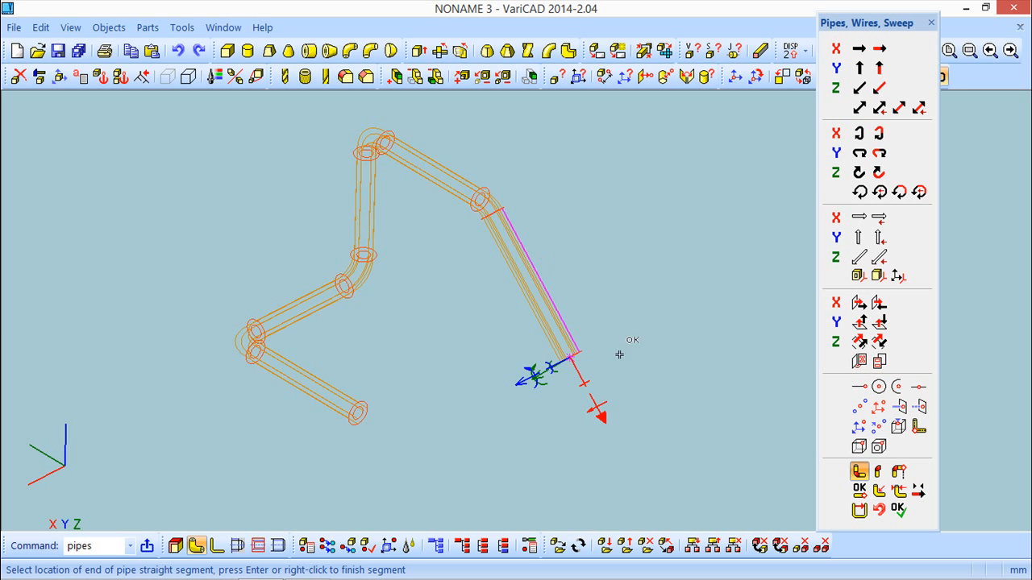
Step: Complete the pipe object so that its five segments and elbows form one solid
{"action": "left_click", "coordinate": [898, 510]}
{"action": "middle_click_drag", "start_coordinate": [511, 427], "coordinate": [497, 361]}
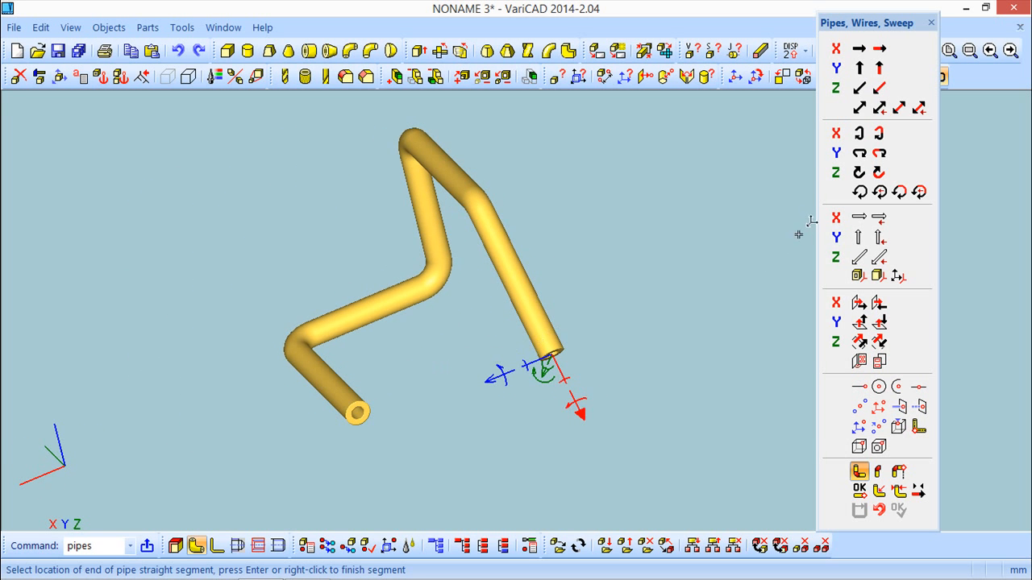
{"action": "middle_click_drag", "start_coordinate": [661, 374], "coordinate": [669, 368]}
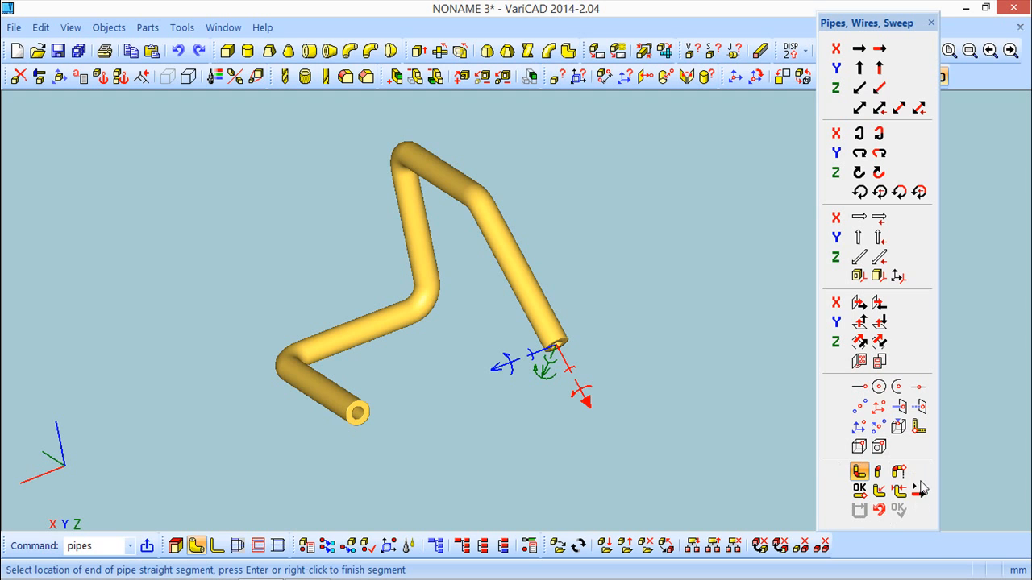
Step: Inspect the finished pipe from several angles and end the Pipes function
{"action": "middle_click_drag", "start_coordinate": [783, 426], "coordinate": [798, 422]}
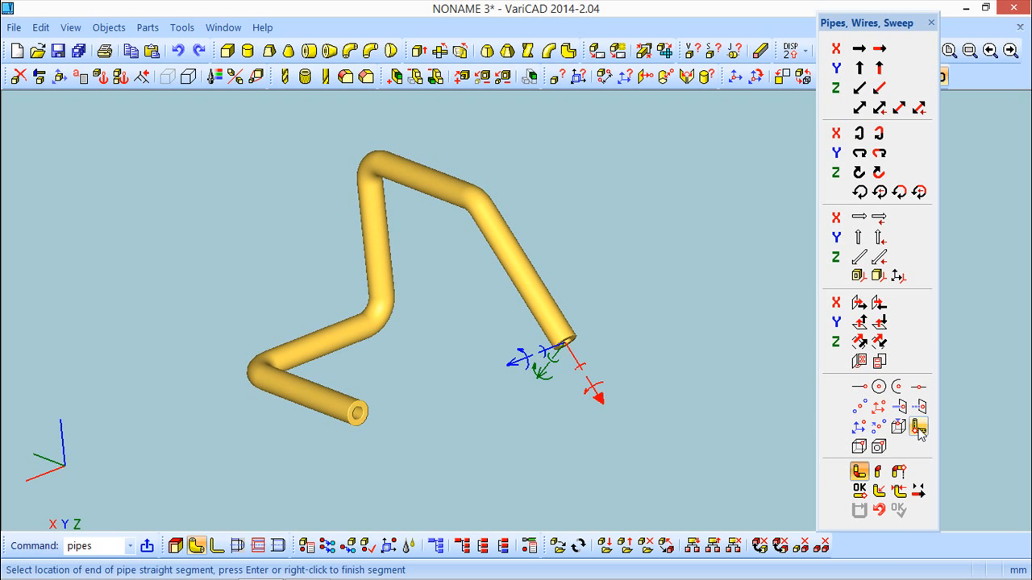
{"action": "middle_click_drag", "start_coordinate": [537, 427], "coordinate": [524, 403]}
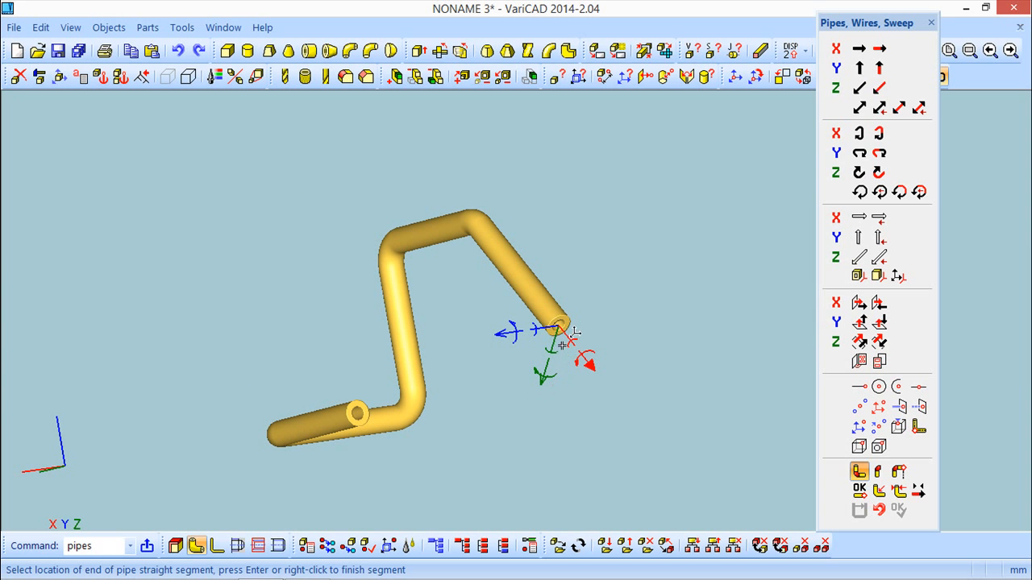
{"action": "middle_click_drag", "start_coordinate": [597, 371], "coordinate": [626, 417]}
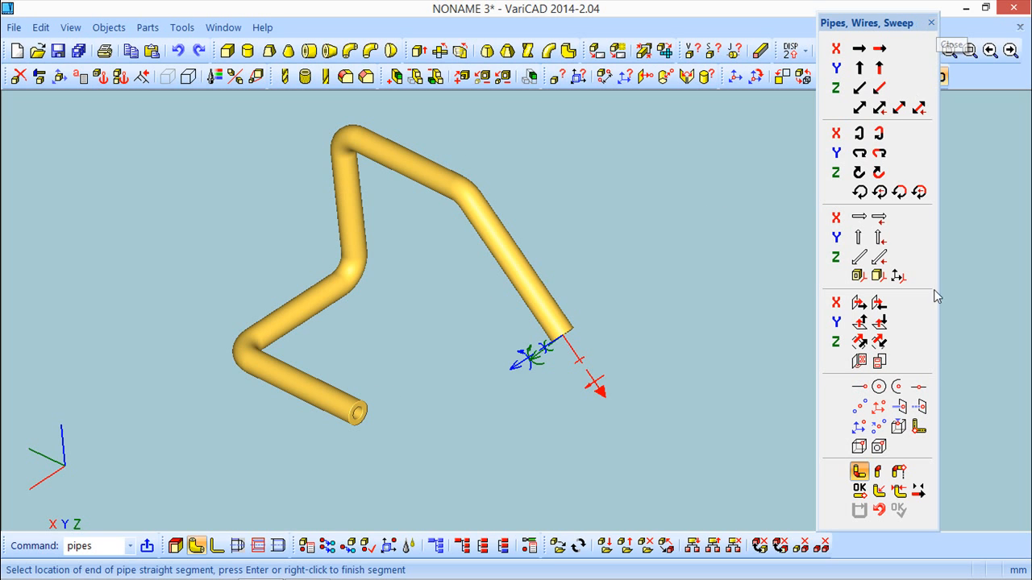
{"action": "left_click", "coordinate": [933, 24]}
{"action": "mouse_move", "coordinate": [422, 346]}
{"action": "middle_mouse_down"}
{"action": "mouse_move", "coordinate": [412, 308]}
{"action": "mouse_move", "coordinate": [432, 337]}
{"action": "mouse_move", "coordinate": [428, 353]}
{"action": "middle_mouse_up"}
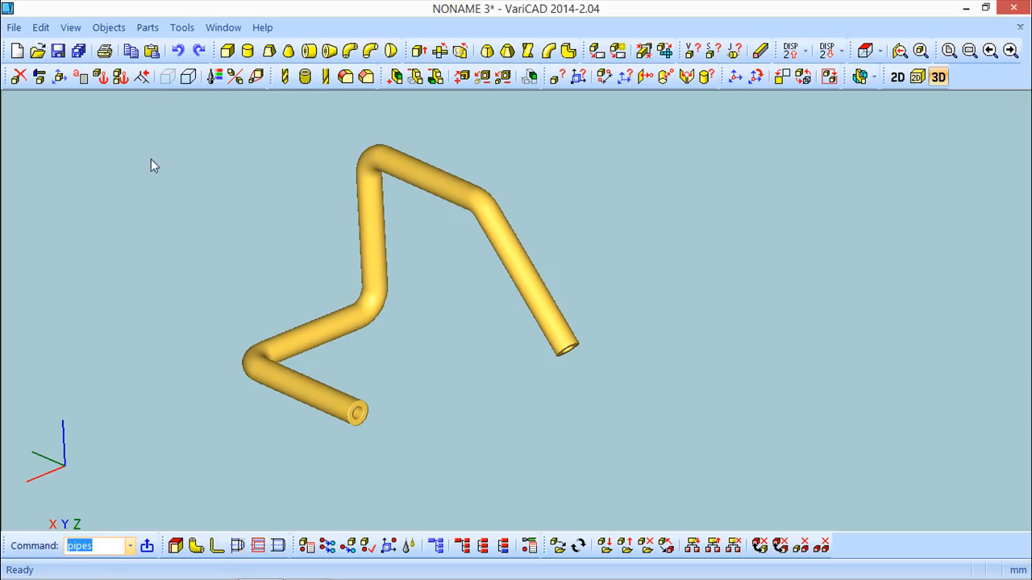
Step: Edit the last straight segment of the pipe, setting its distance between intersections to 120 mm
{"action": "left_click", "coordinate": [38, 77]}
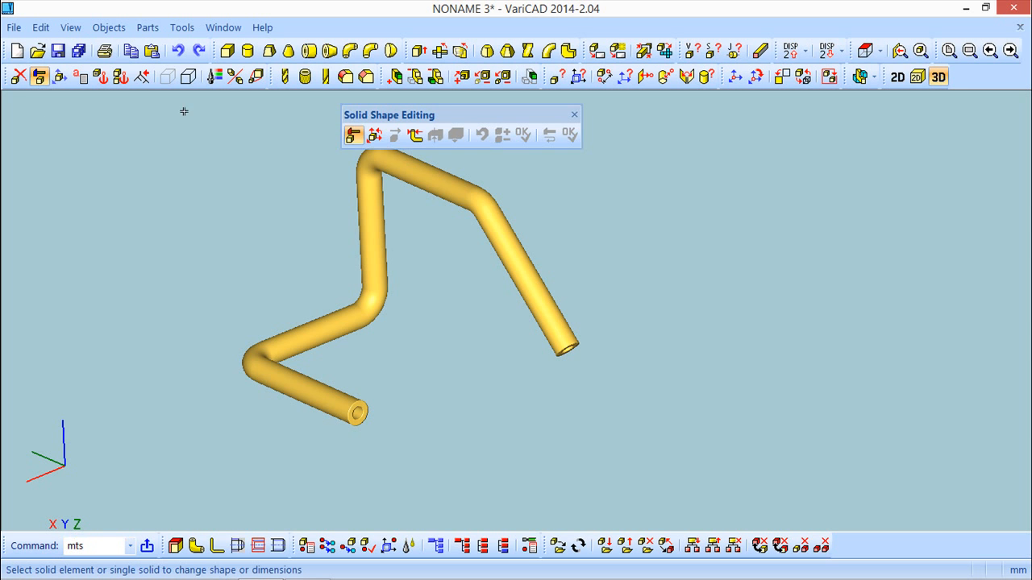
{"action": "left_click_drag", "start_coordinate": [450, 115], "coordinate": [766, 121]}
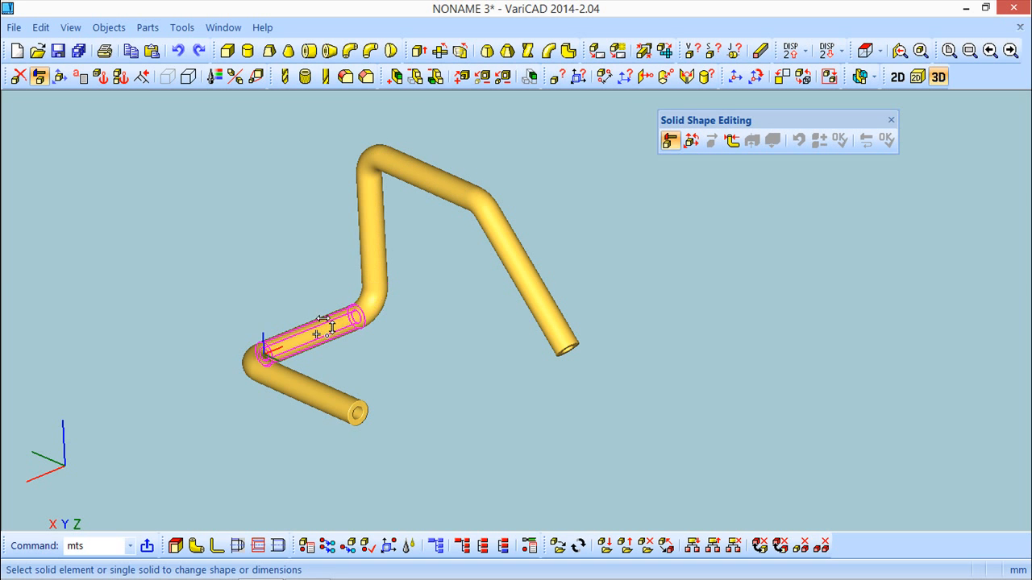
{"action": "left_click", "coordinate": [325, 391]}
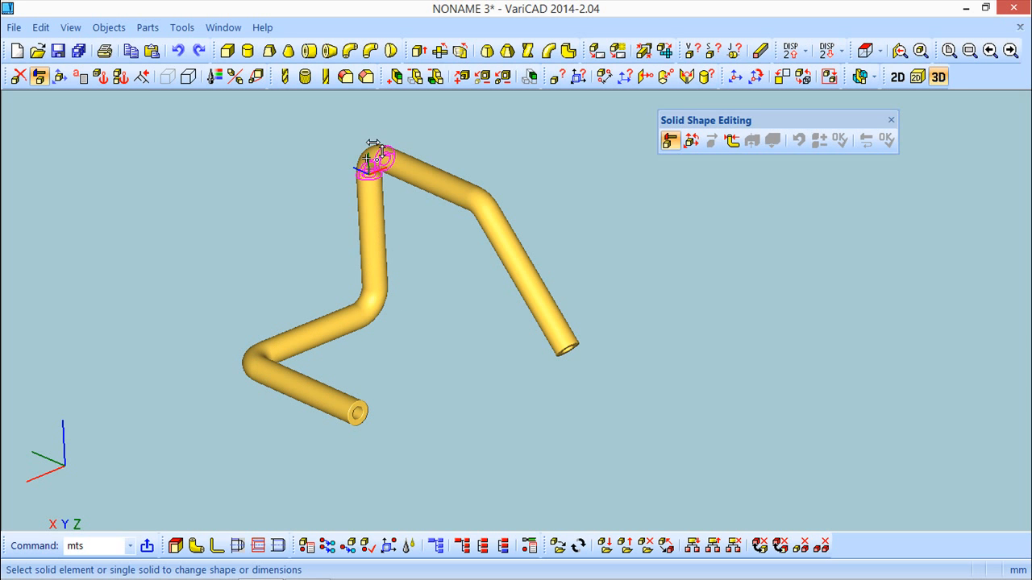
{"action": "left_click", "coordinate": [539, 289]}
{"action": "left_click", "coordinate": [533, 294]}
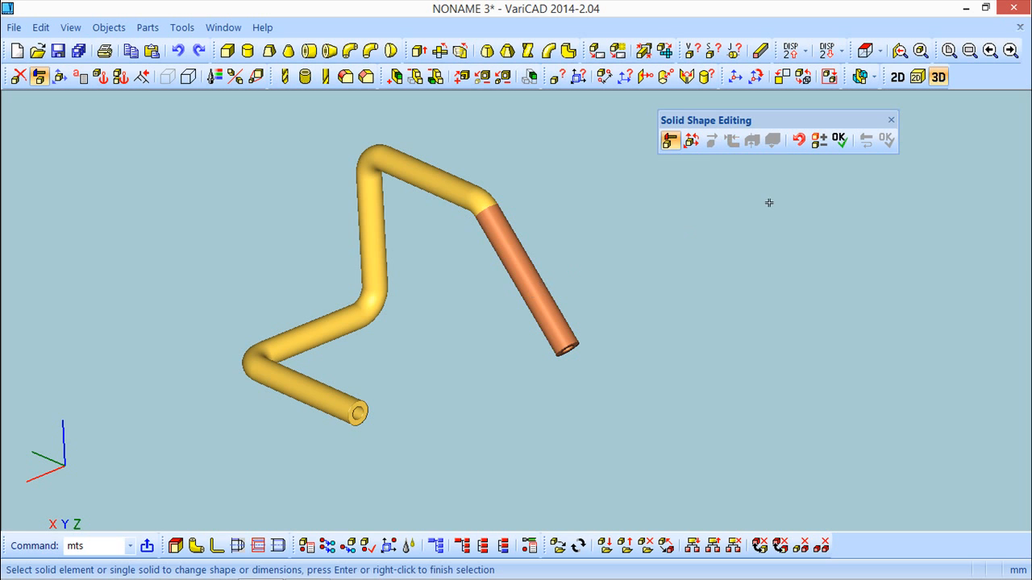
{"action": "left_click", "coordinate": [839, 140]}
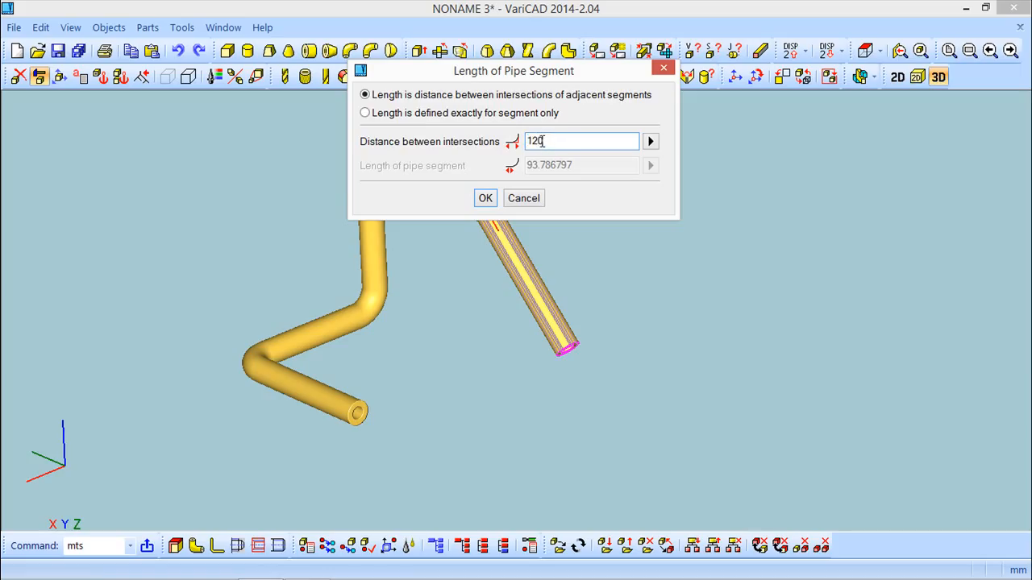
{"action": "type", "text": "120"}
{"action": "left_click", "coordinate": [485, 198]}
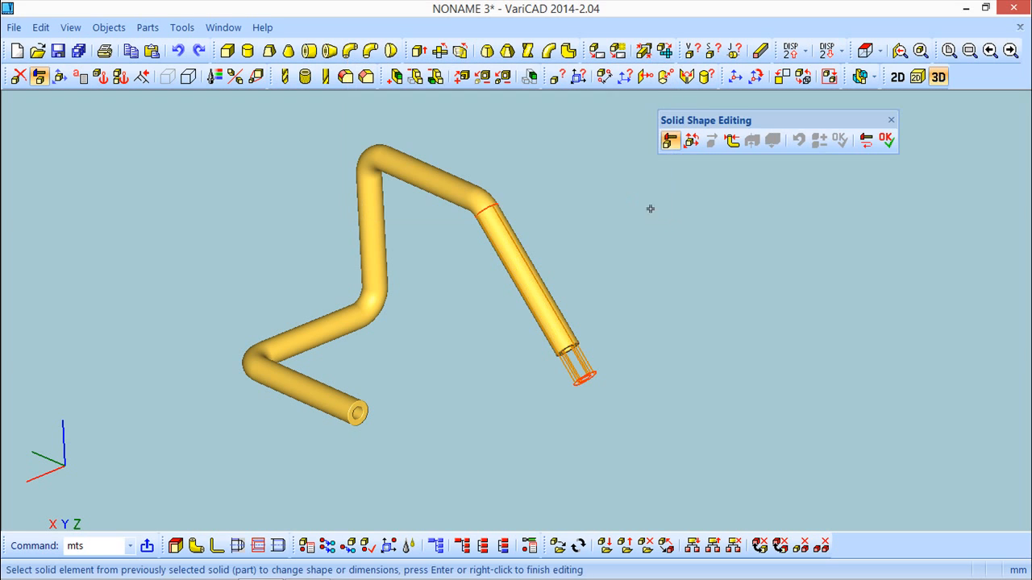
{"action": "left_click", "coordinate": [886, 140]}
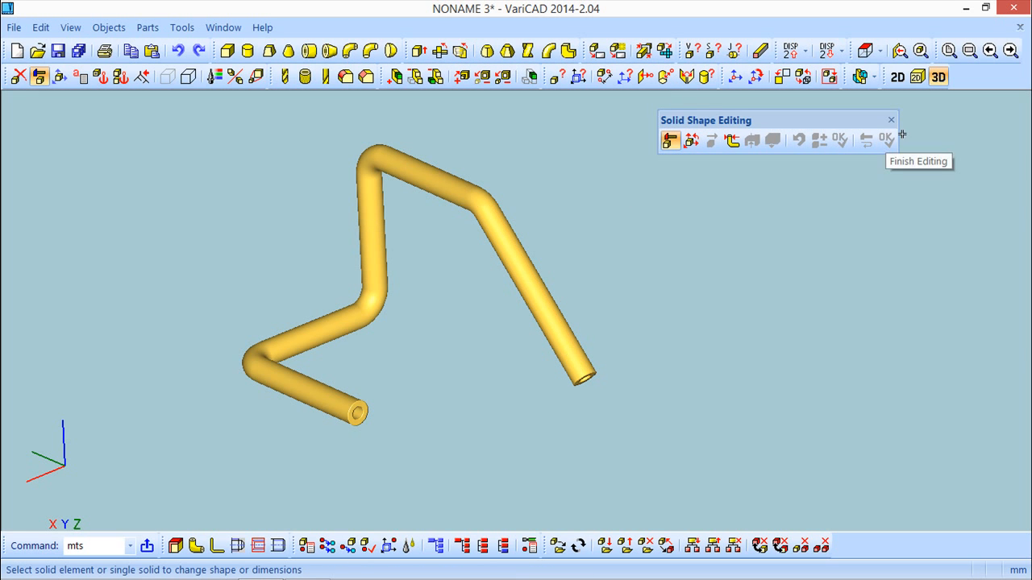
Step: Change the outer diameter of the whole pipe to 16 mm
{"action": "left_click", "coordinate": [732, 141]}
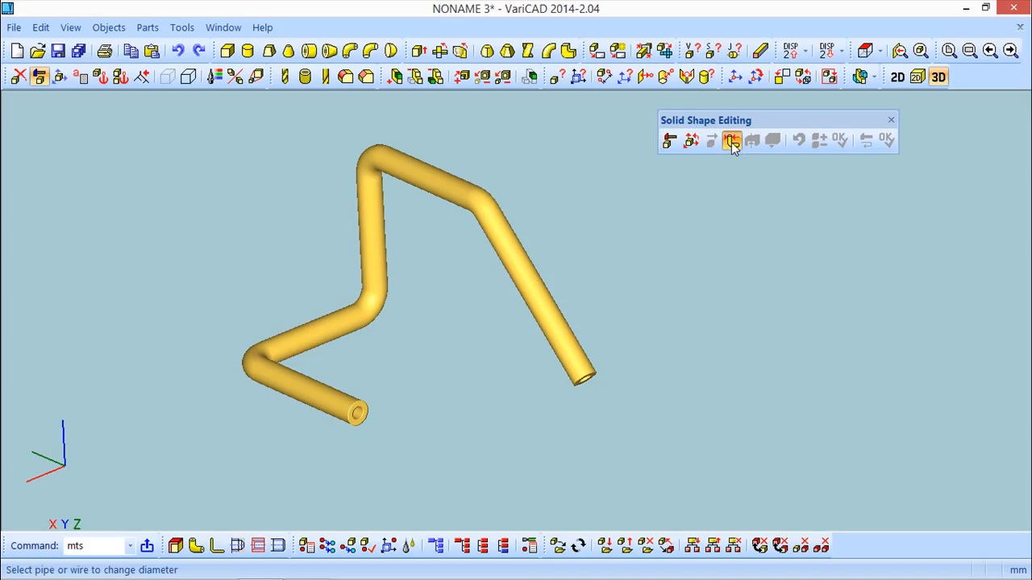
{"action": "left_click", "coordinate": [431, 172]}
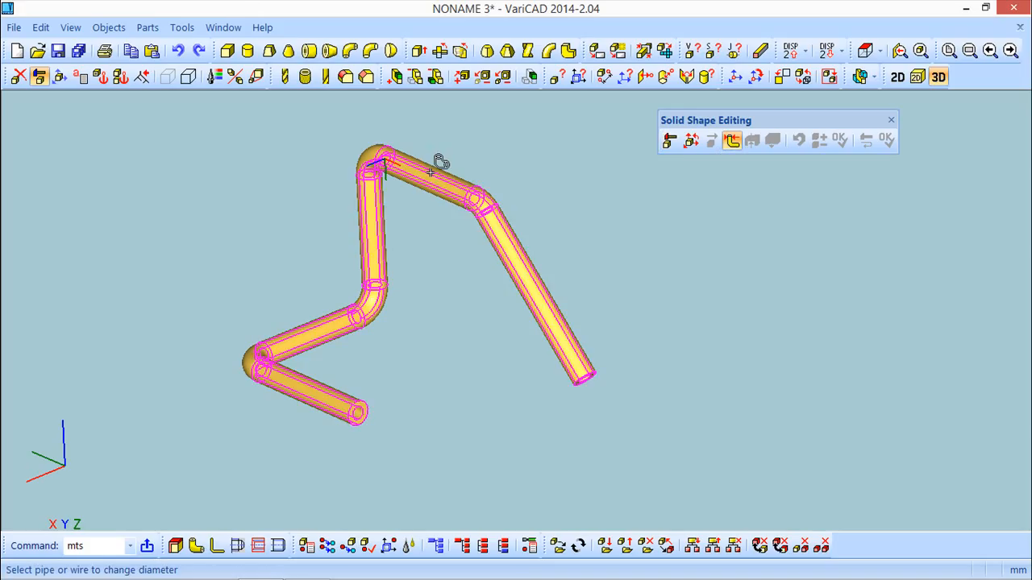
{"action": "left_click", "coordinate": [431, 172]}
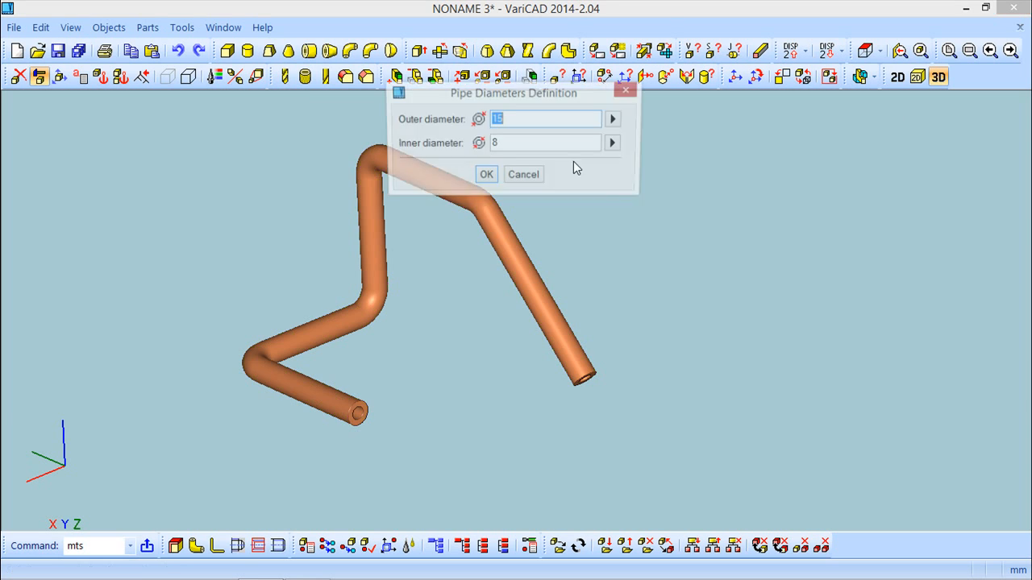
{"action": "left_click_drag", "start_coordinate": [560, 99], "coordinate": [777, 154]}
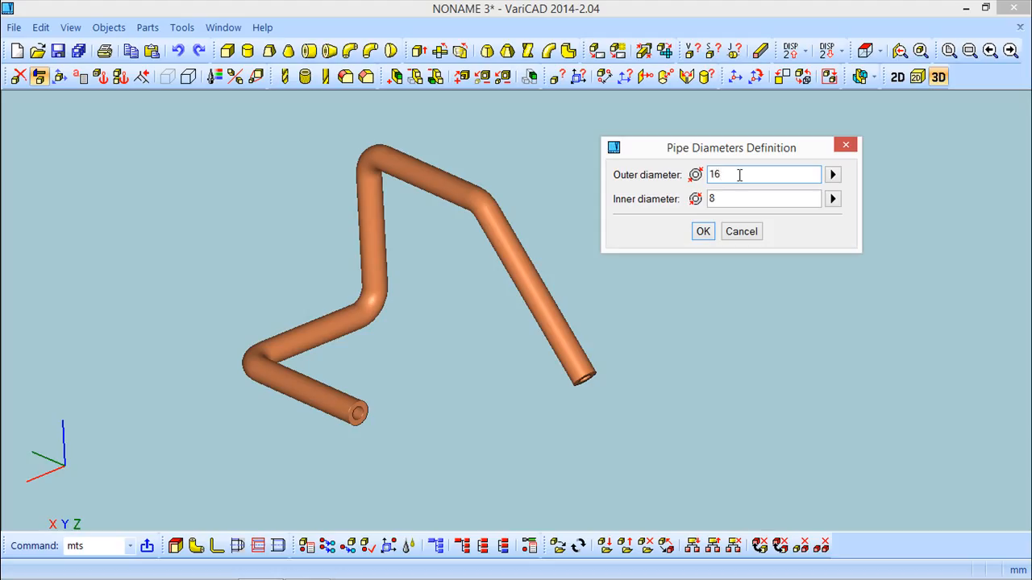
{"action": "left_click", "coordinate": [704, 232]}
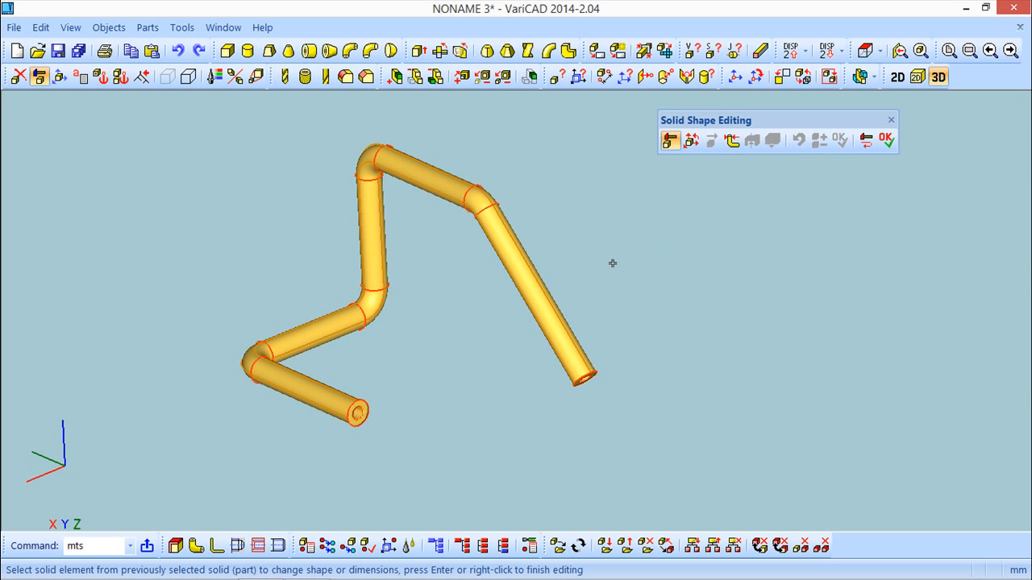
{"action": "left_click", "coordinate": [886, 141]}
Step: Set the angle of the elbow before the last straight segment to 60 degrees
{"action": "middle_click_drag", "start_coordinate": [686, 266], "coordinate": [647, 271]}
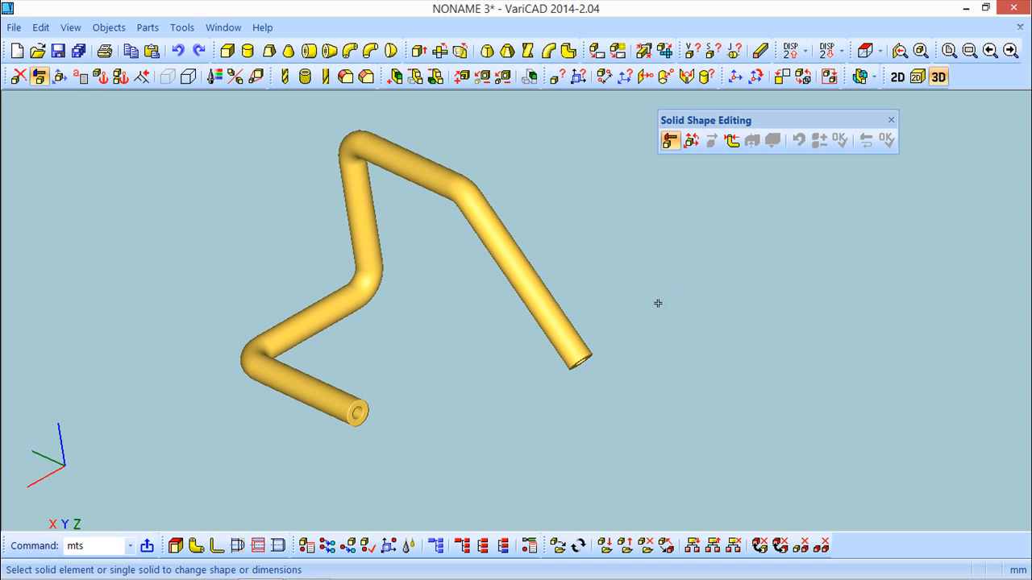
{"action": "left_click", "coordinate": [465, 183]}
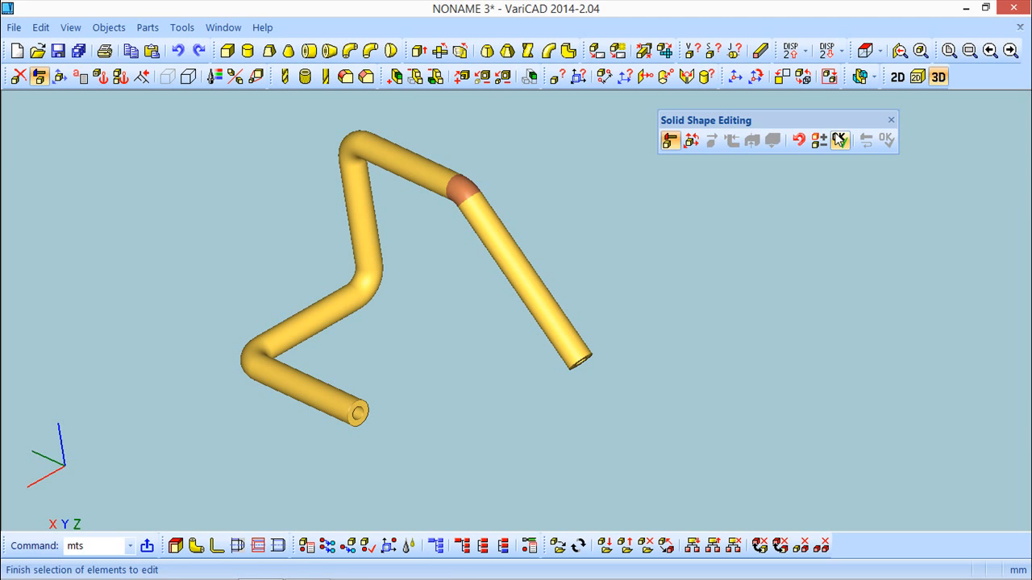
{"action": "left_click", "coordinate": [839, 140]}
{"action": "left_click_drag", "start_coordinate": [599, 114], "coordinate": [763, 173]}
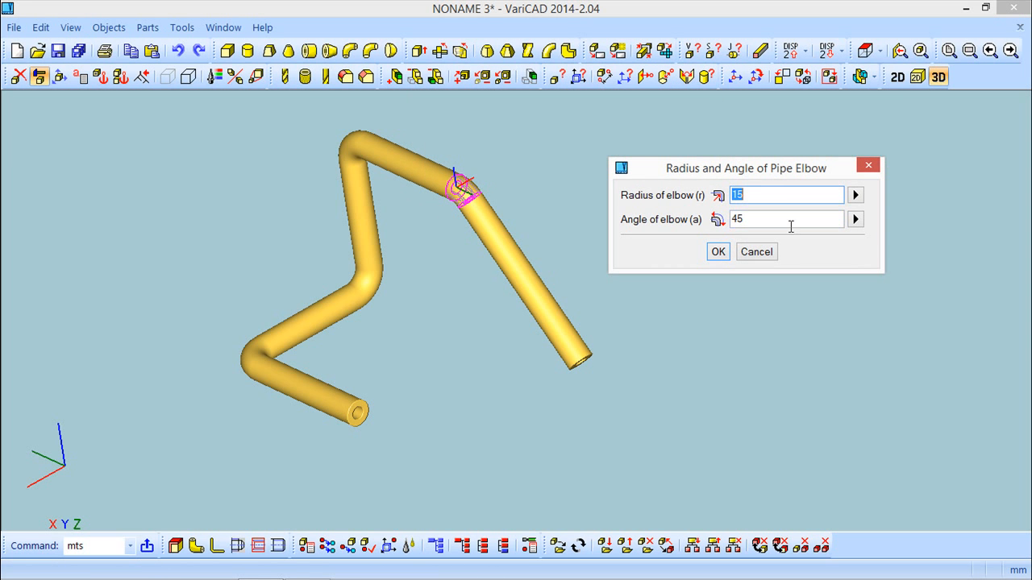
{"action": "middle_click_drag", "start_coordinate": [826, 330], "coordinate": [870, 300]}
{"action": "double_click", "coordinate": [758, 218]}
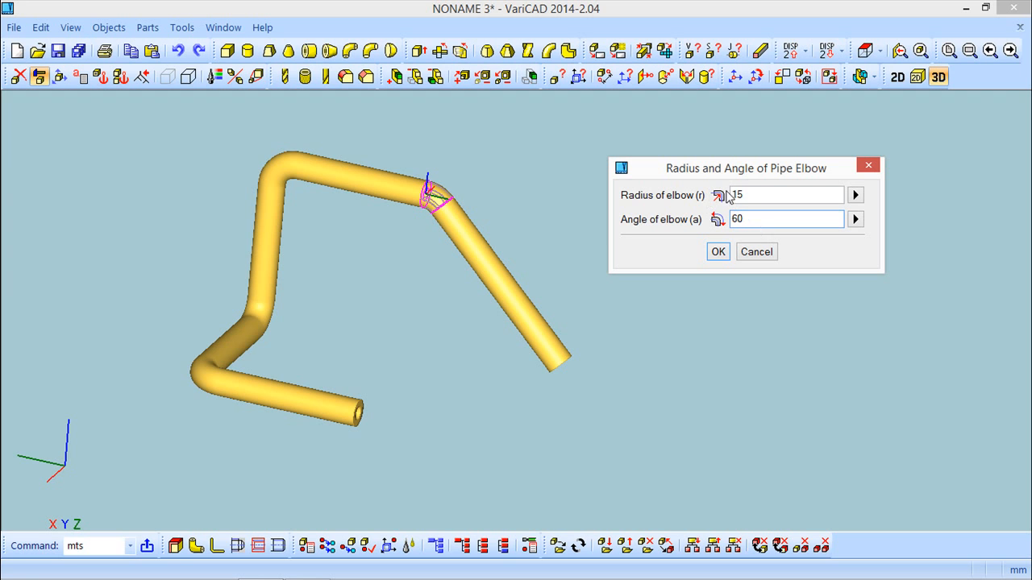
{"action": "left_click", "coordinate": [718, 252]}
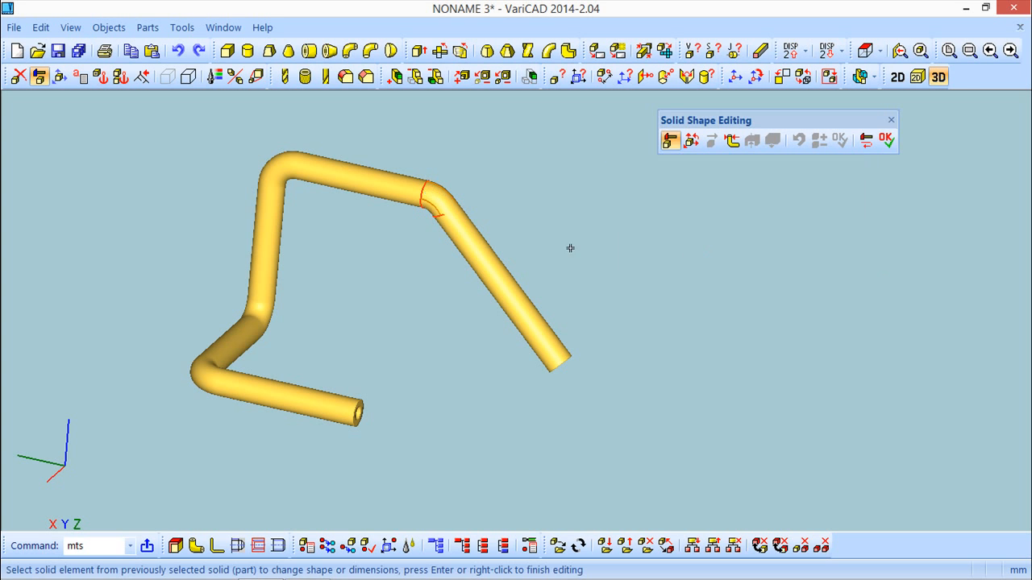
{"action": "left_click", "coordinate": [895, 141]}
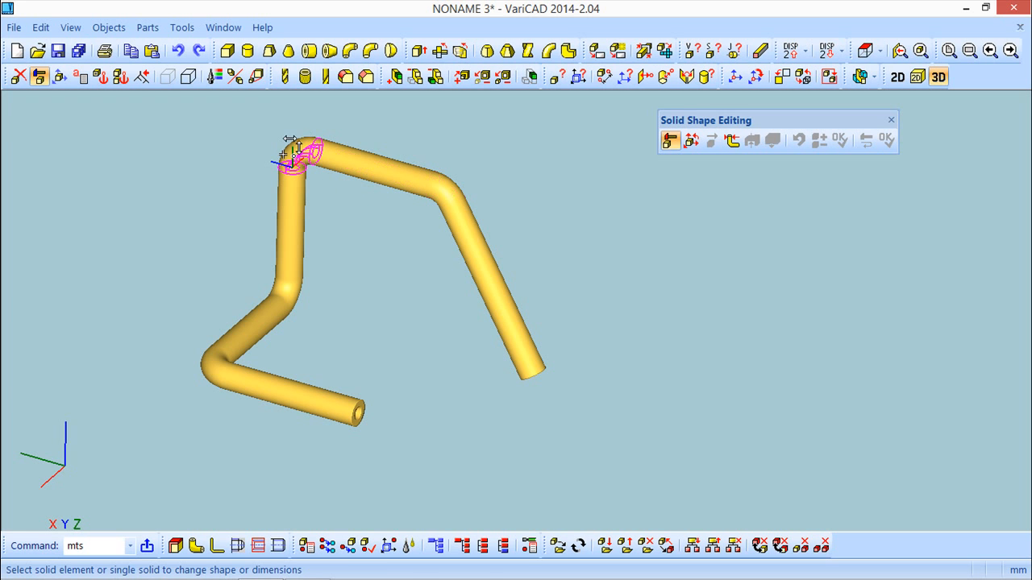
Step: Enlarge the radius of the 90-degree elbow at the top of the vertical segment and end the shape editing
{"action": "left_click", "coordinate": [297, 134]}
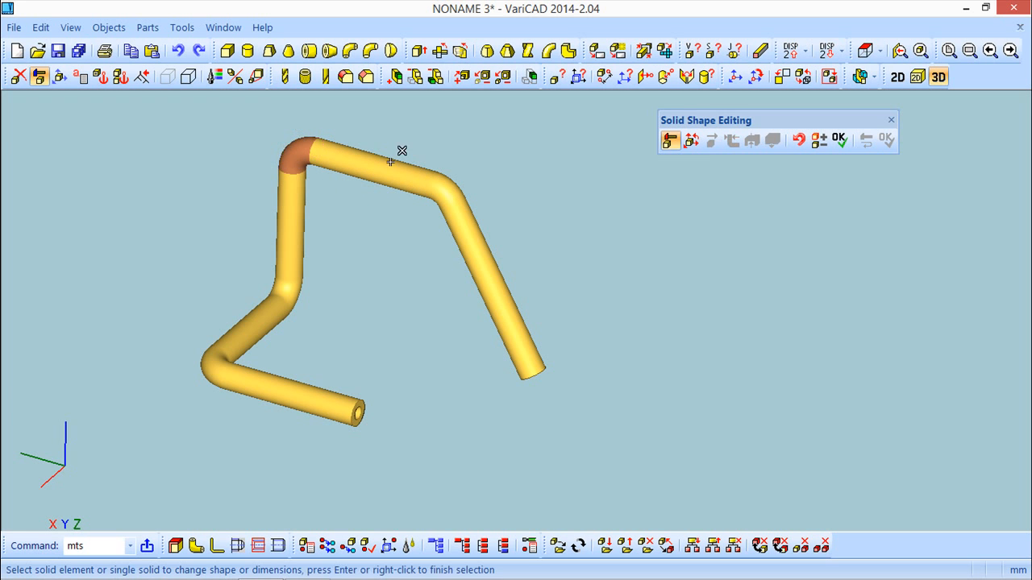
{"action": "left_click", "coordinate": [839, 140]}
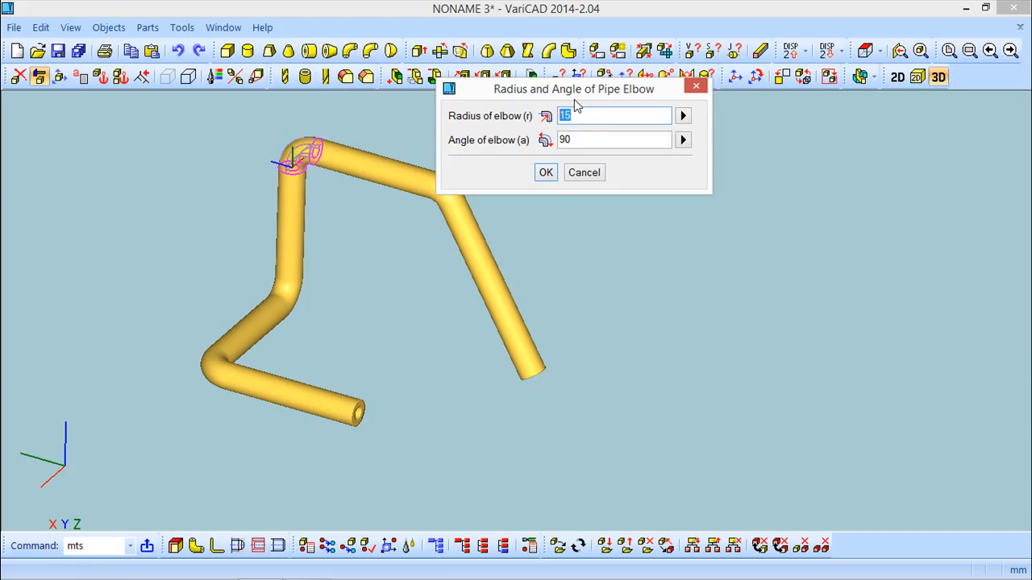
{"action": "left_click", "coordinate": [546, 172]}
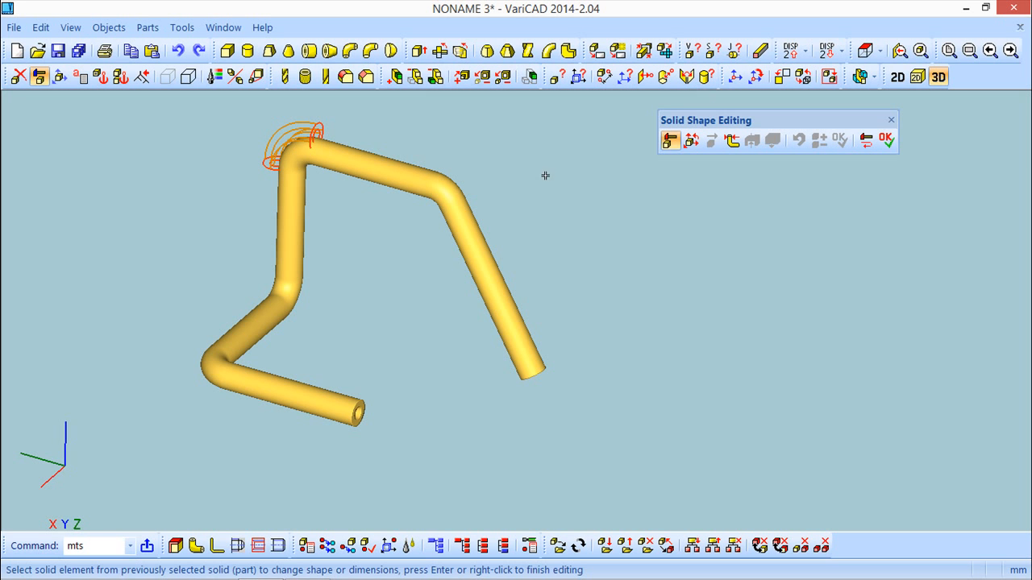
{"action": "left_click", "coordinate": [890, 142]}
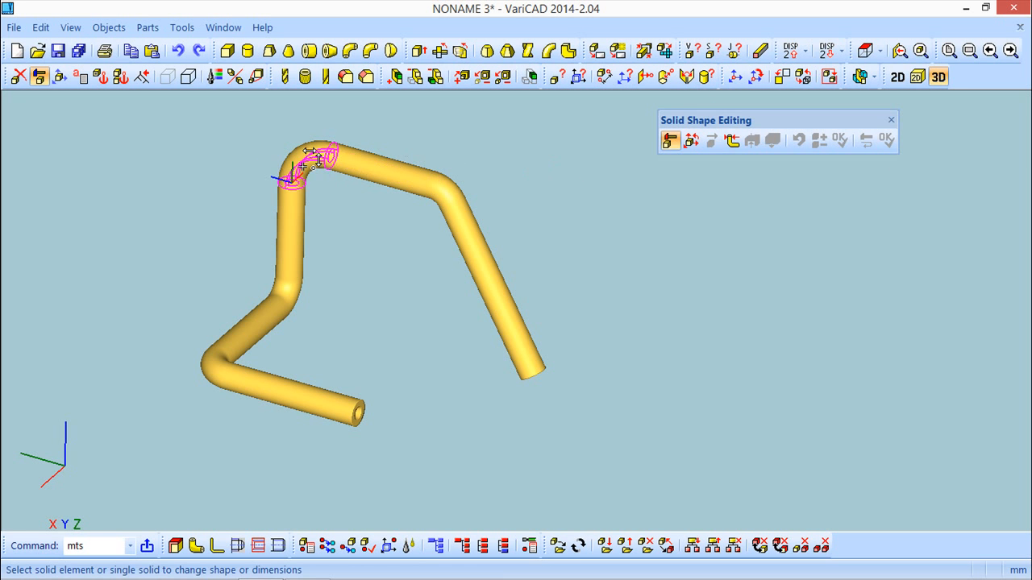
{"action": "middle_click_drag", "start_coordinate": [342, 237], "coordinate": [277, 336]}
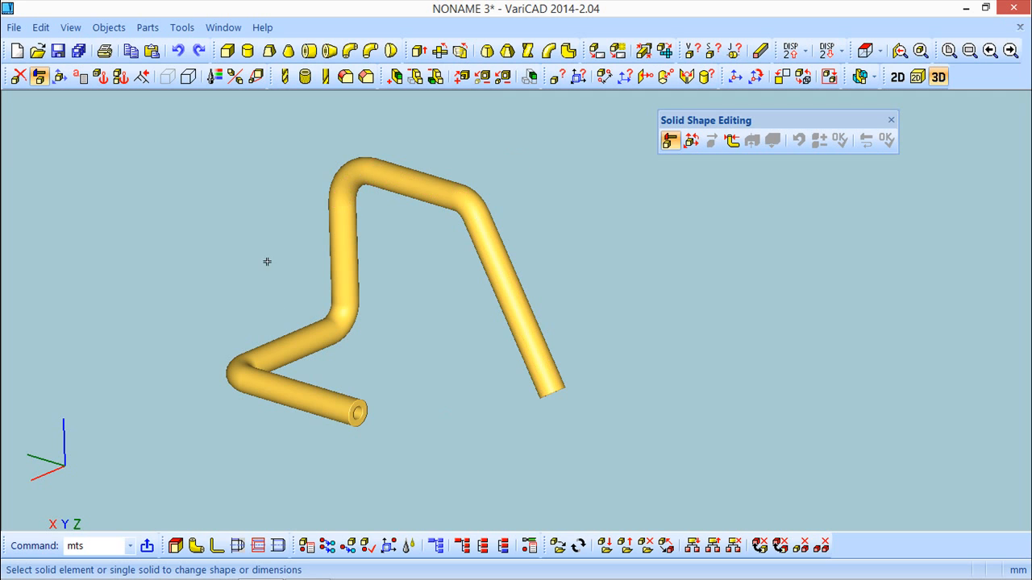
{"action": "left_click", "coordinate": [177, 320]}
{"action": "left_click", "coordinate": [890, 121]}
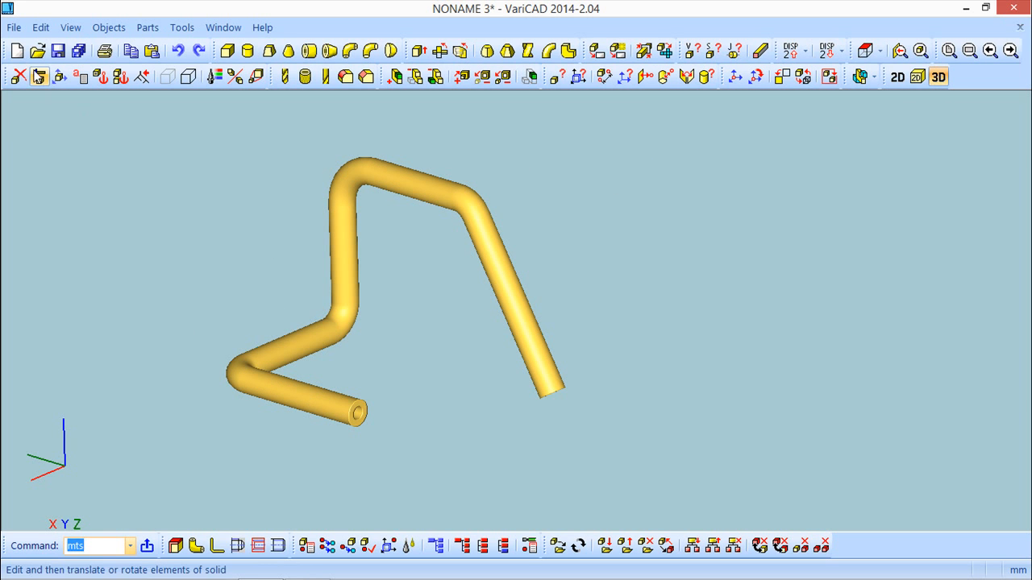
Step: Delete the entire pipe solid from the model
{"action": "left_click", "coordinate": [17, 77]}
{"action": "left_click", "coordinate": [422, 188]}
{"action": "key", "text": "Return"}
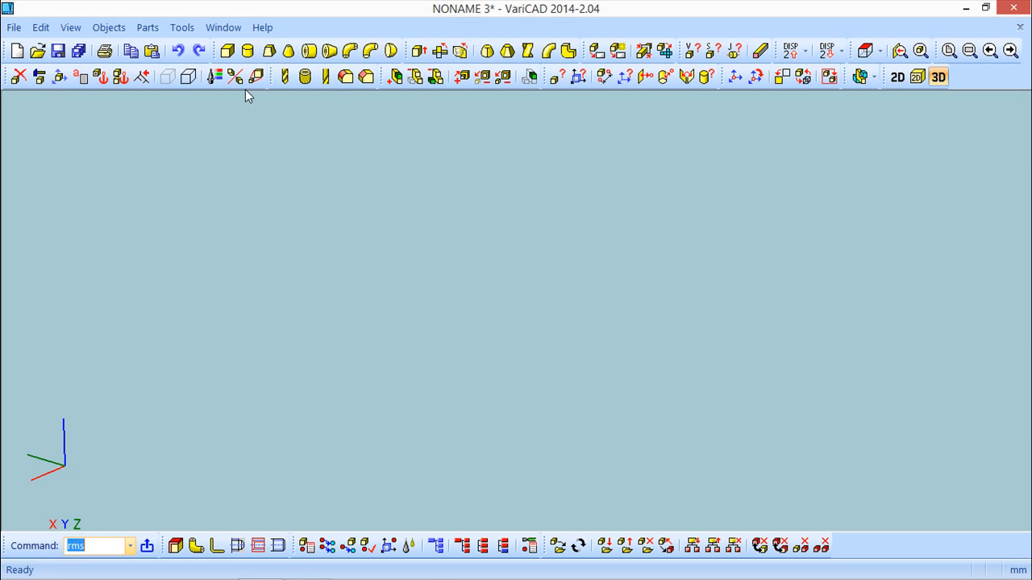
Step: Start a new pipe with a 15 mm outer diameter, 8 mm inner diameter and 15 mm elbow radius
{"action": "left_click", "coordinate": [195, 546]}
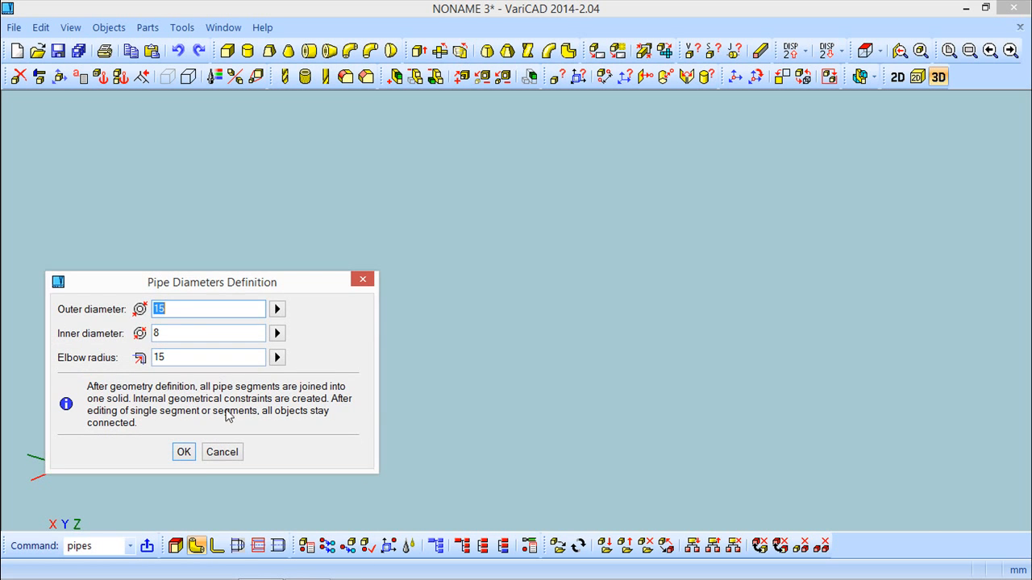
{"action": "left_click", "coordinate": [184, 453]}
{"action": "middle_click_drag", "start_coordinate": [510, 425], "coordinate": [395, 259]}
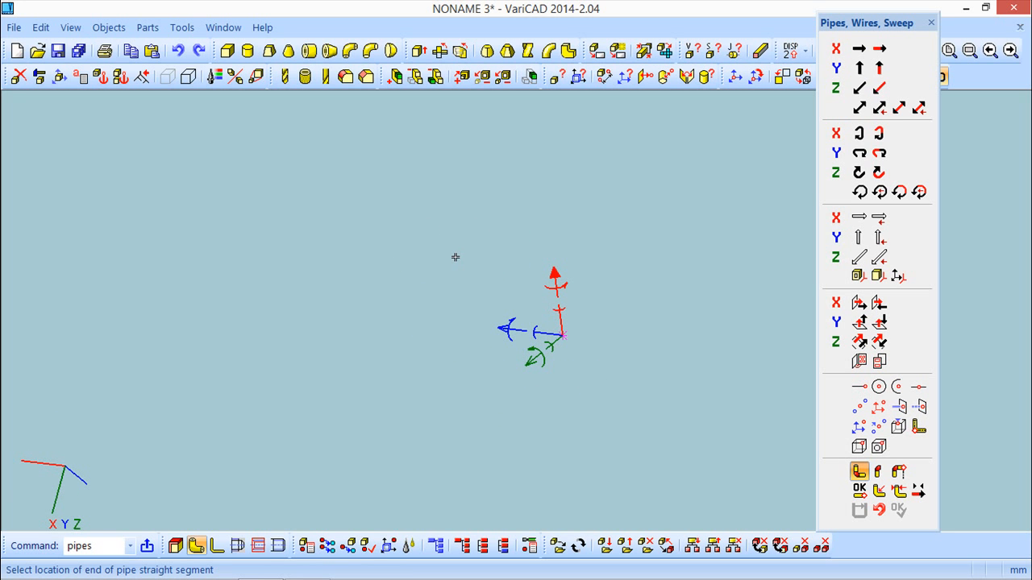
{"action": "middle_click_drag", "start_coordinate": [540, 291], "coordinate": [504, 324]}
Step: Add a 100 mm pipe segment along the local Y axis, followed by another 100 mm segment along the local Z axis
{"action": "left_click", "coordinate": [493, 413]}
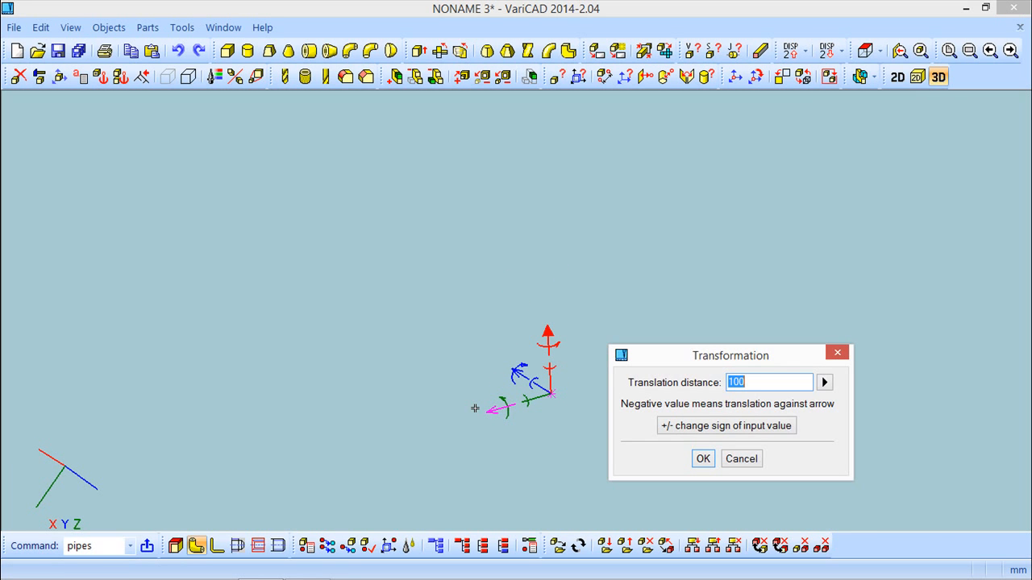
{"action": "key", "text": "Return"}
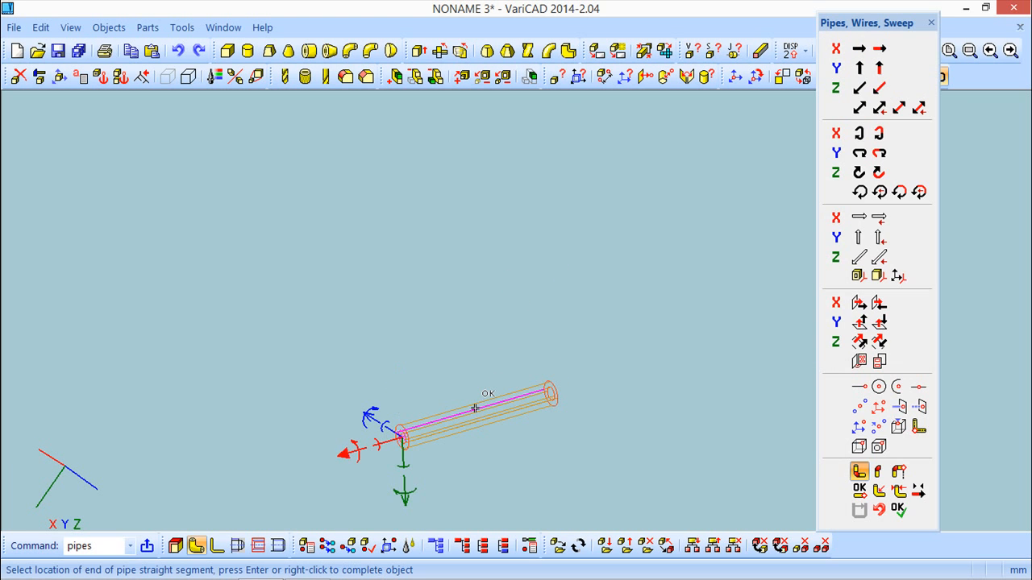
{"action": "left_click", "coordinate": [371, 416]}
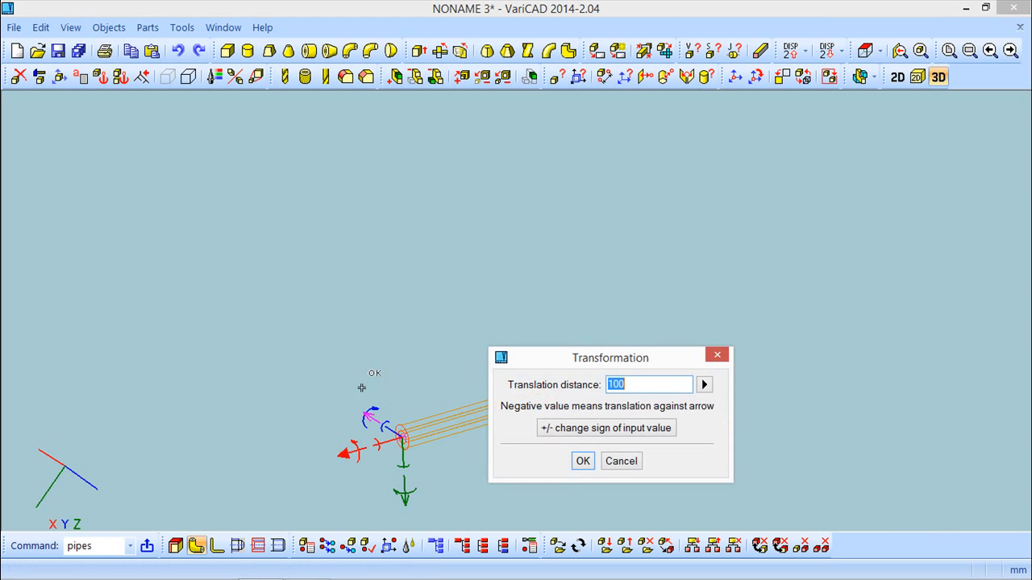
{"action": "key", "text": "Return"}
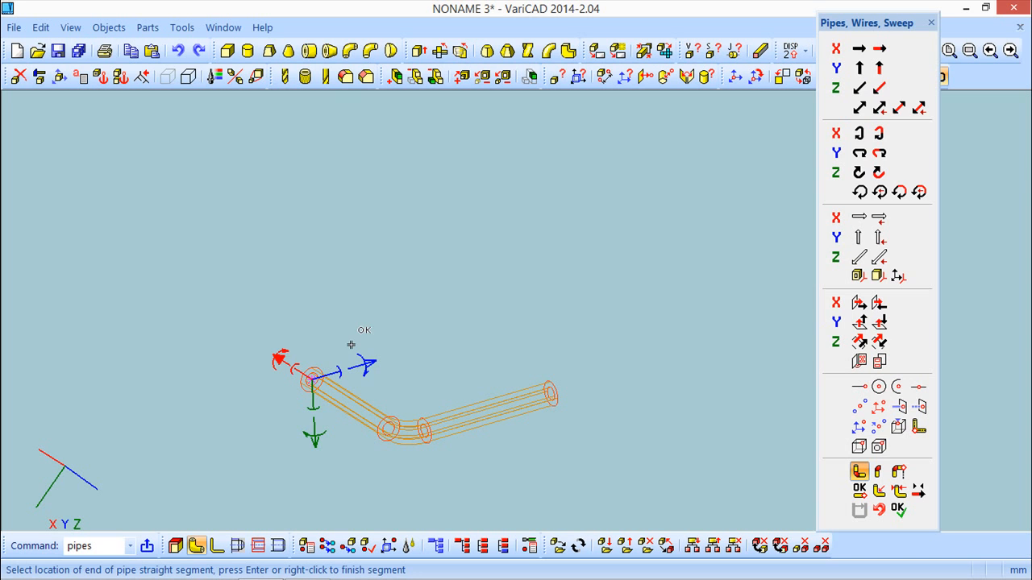
Step: Add a 100 mm pipe segment along the local Z axis, followed by a vertical segment at -100 mm along the local Y axis
{"action": "left_click", "coordinate": [375, 362]}
{"action": "key", "text": "Return"}
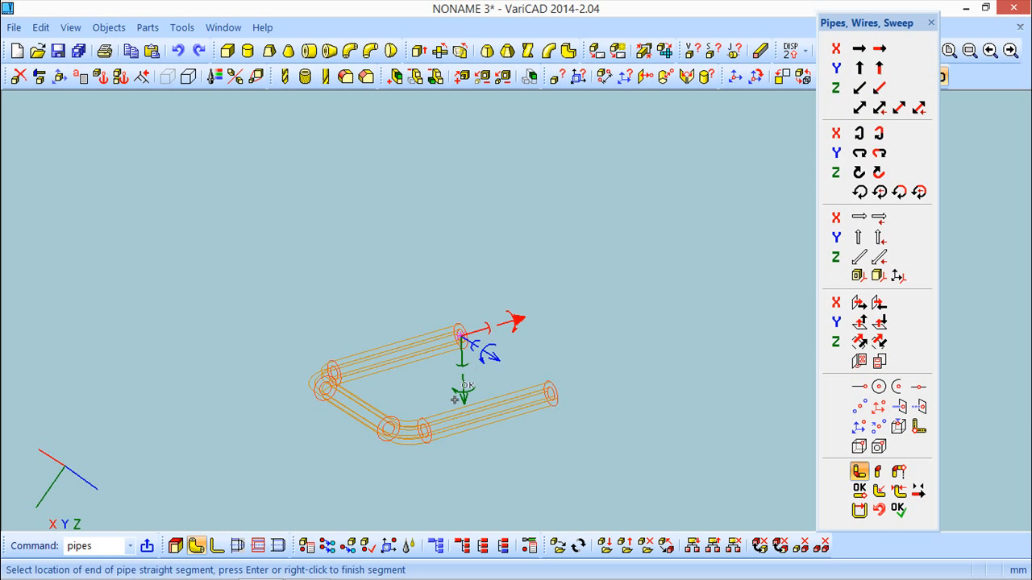
{"action": "left_click", "coordinate": [464, 390]}
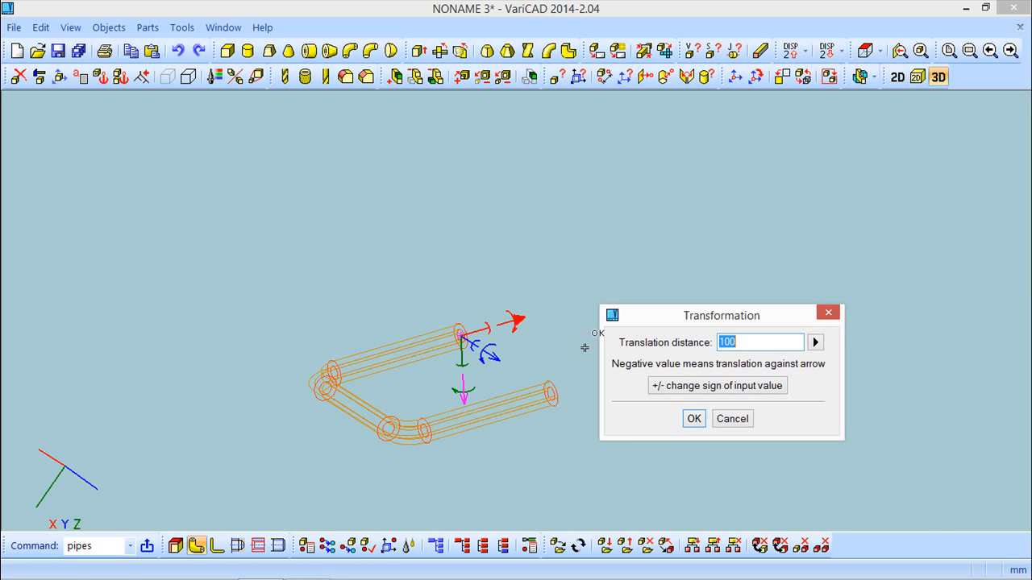
{"action": "left_click", "coordinate": [742, 386]}
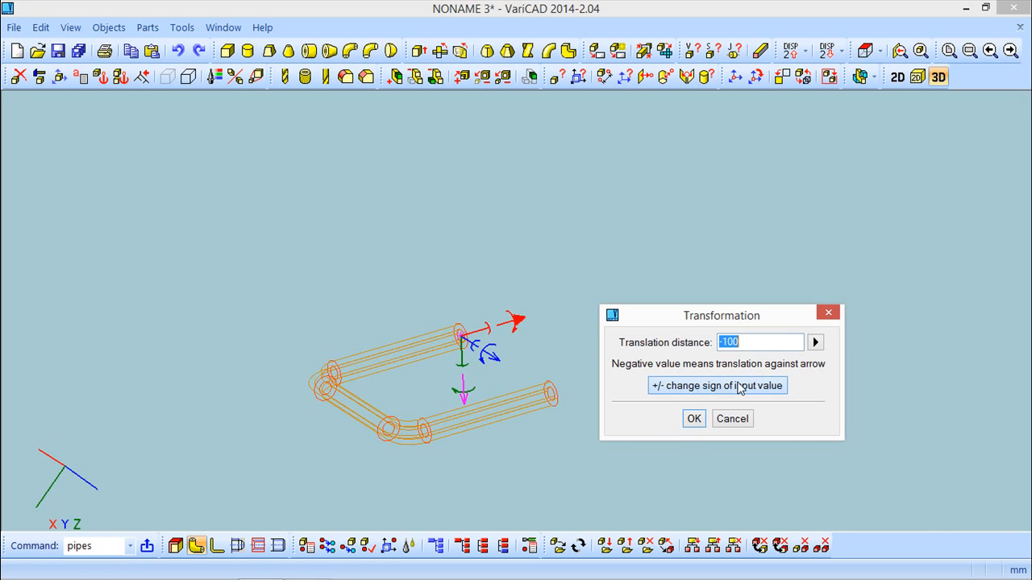
{"action": "left_click", "coordinate": [693, 419]}
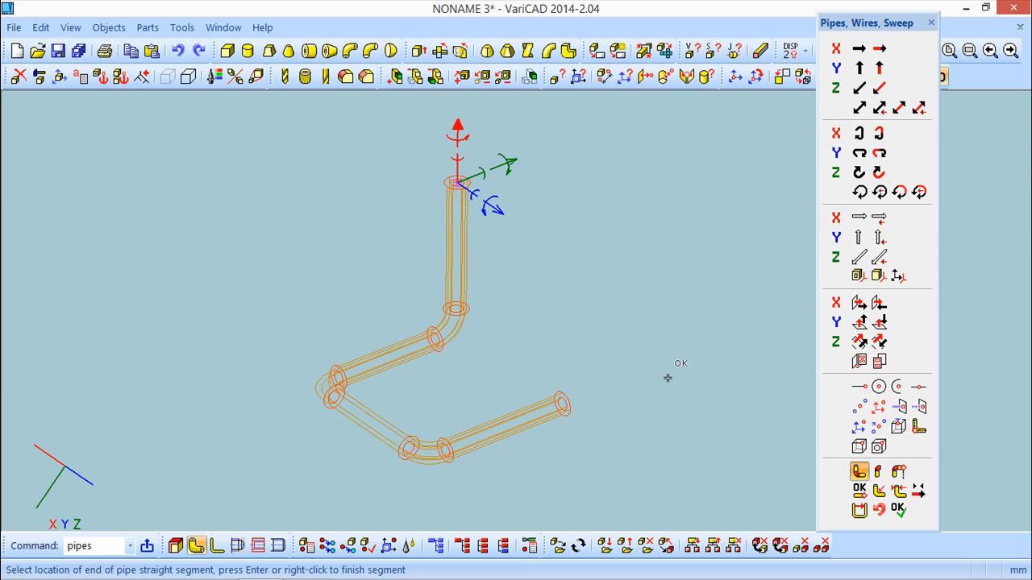
{"action": "middle_click_drag", "start_coordinate": [656, 346], "coordinate": [541, 347]}
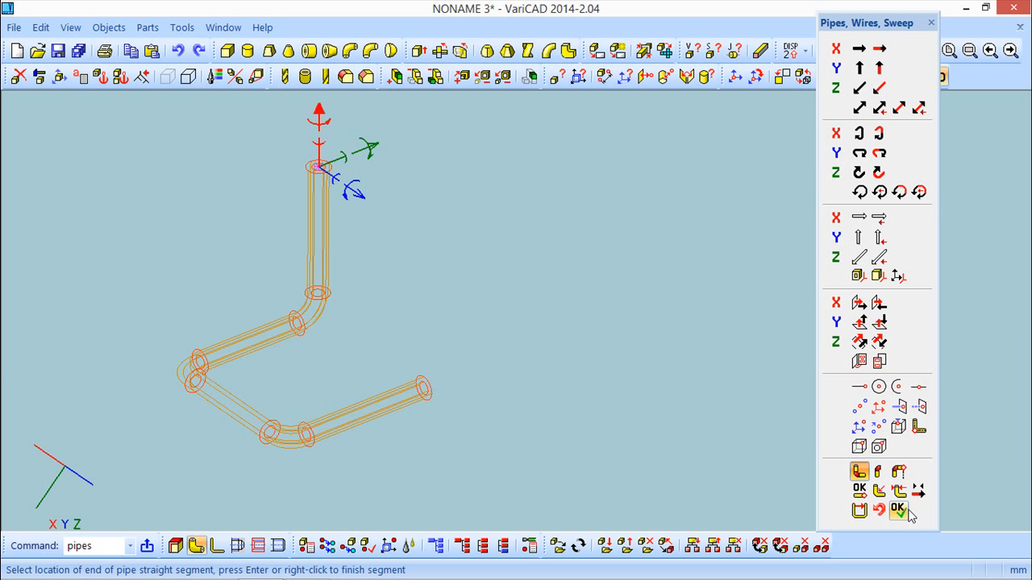
Step: Add a 30-degree elbow at the upper end of the vertical segment, oriented with 100 mm translations along the local Y axis
{"action": "left_click", "coordinate": [879, 472]}
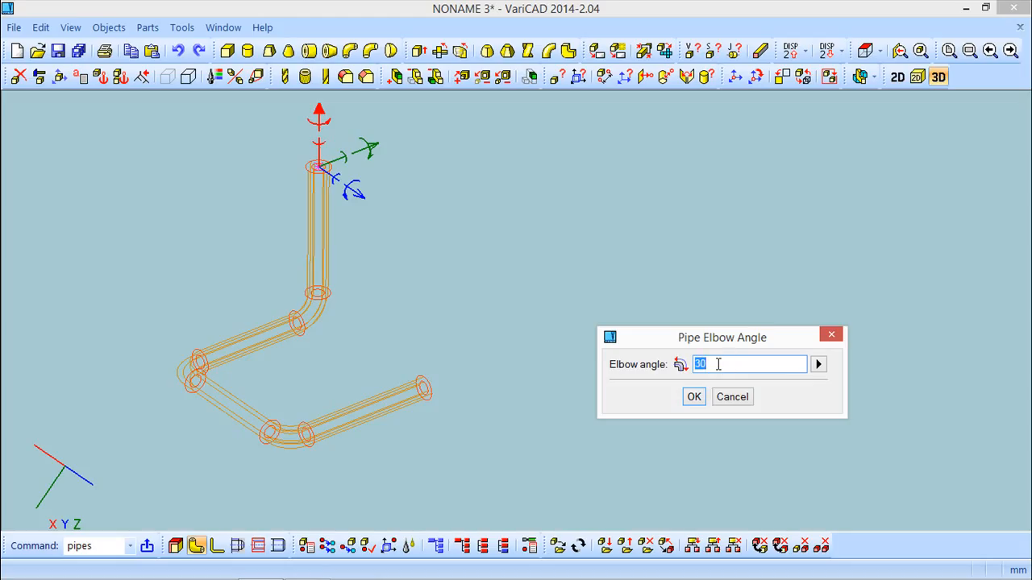
{"action": "left_click", "coordinate": [693, 396]}
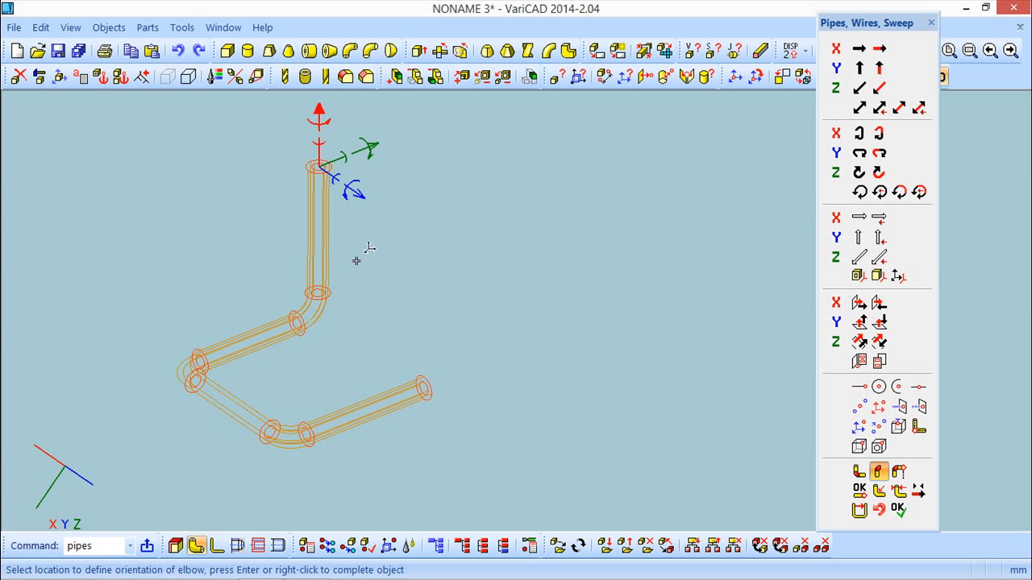
{"action": "left_click", "coordinate": [375, 143]}
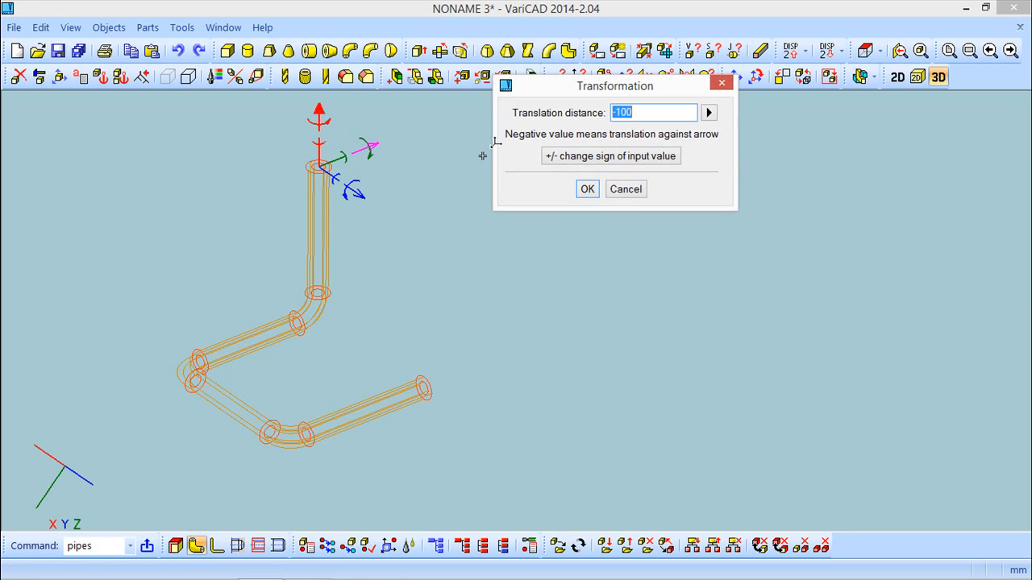
{"action": "left_click", "coordinate": [581, 158]}
{"action": "left_click", "coordinate": [587, 188]}
{"action": "mouse_move", "coordinate": [494, 208]}
{"action": "middle_mouse_down"}
{"action": "mouse_move", "coordinate": [440, 269]}
{"action": "mouse_move", "coordinate": [444, 173]}
{"action": "mouse_move", "coordinate": [460, 266]}
{"action": "mouse_move", "coordinate": [442, 268]}
{"action": "mouse_move", "coordinate": [417, 244]}
{"action": "mouse_move", "coordinate": [406, 258]}
{"action": "middle_mouse_up"}
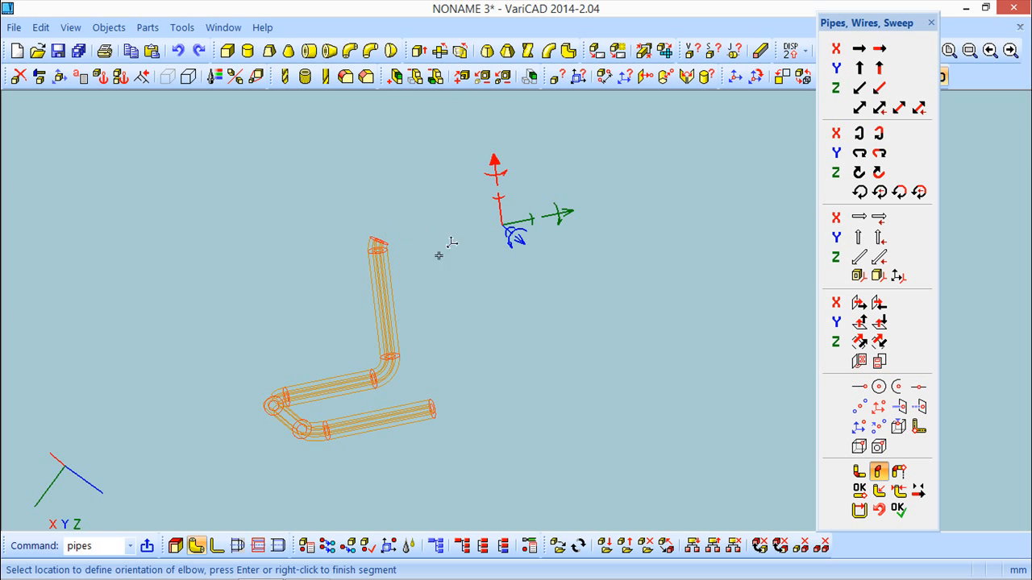
{"action": "mouse_move", "coordinate": [499, 295]}
{"action": "middle_mouse_down"}
{"action": "mouse_move", "coordinate": [511, 309]}
{"action": "mouse_move", "coordinate": [499, 322]}
{"action": "middle_mouse_up"}
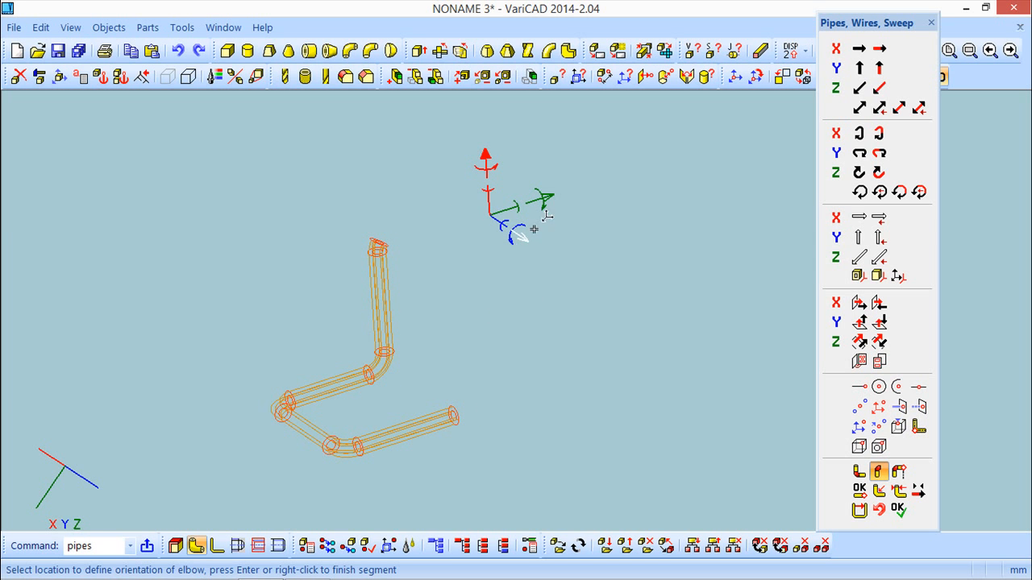
{"action": "left_click", "coordinate": [551, 194]}
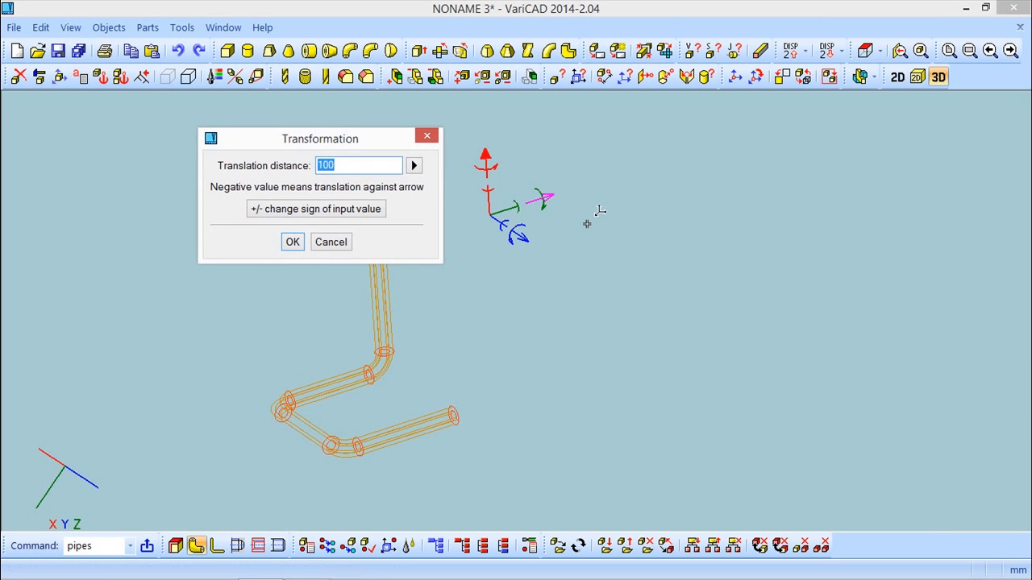
{"action": "key", "text": "Return"}
{"action": "middle_click_drag", "start_coordinate": [469, 269], "coordinate": [468, 291]}
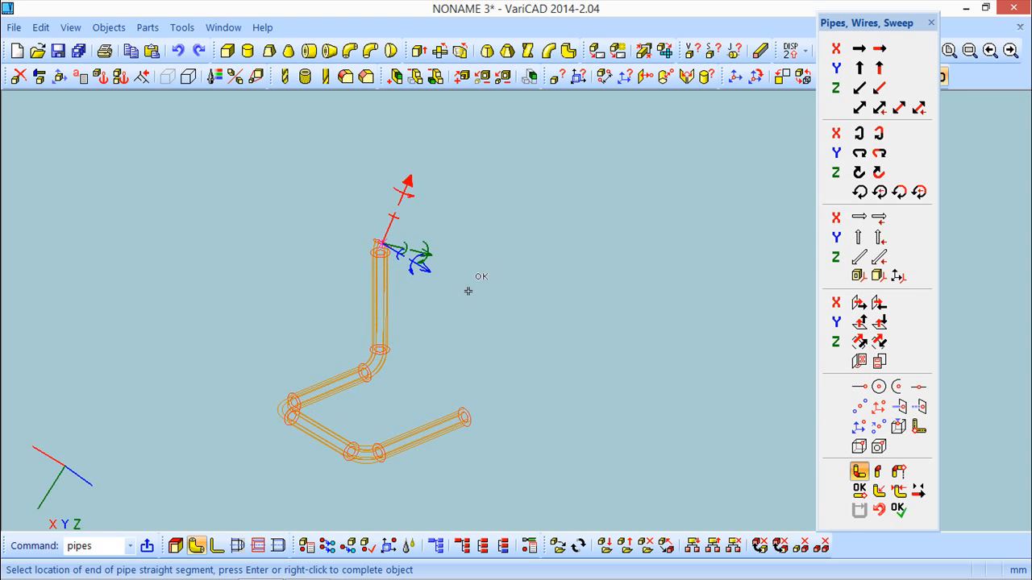
Step: Add a 100 mm straight segment along the local X axis from the 30-degree elbow
{"action": "left_click", "coordinate": [406, 176]}
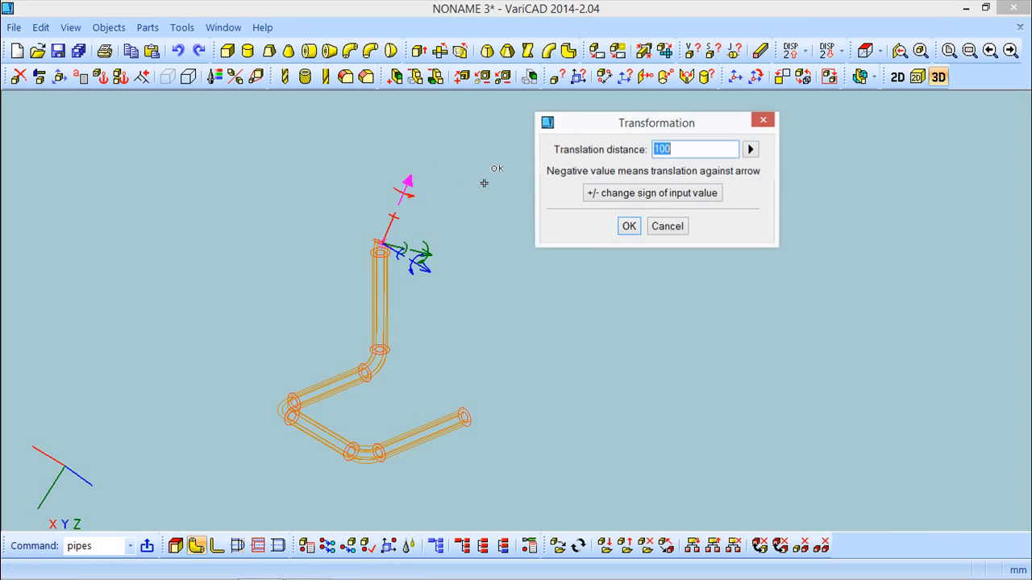
{"action": "key", "text": "Return"}
{"action": "middle_click_drag", "start_coordinate": [468, 274], "coordinate": [449, 258]}
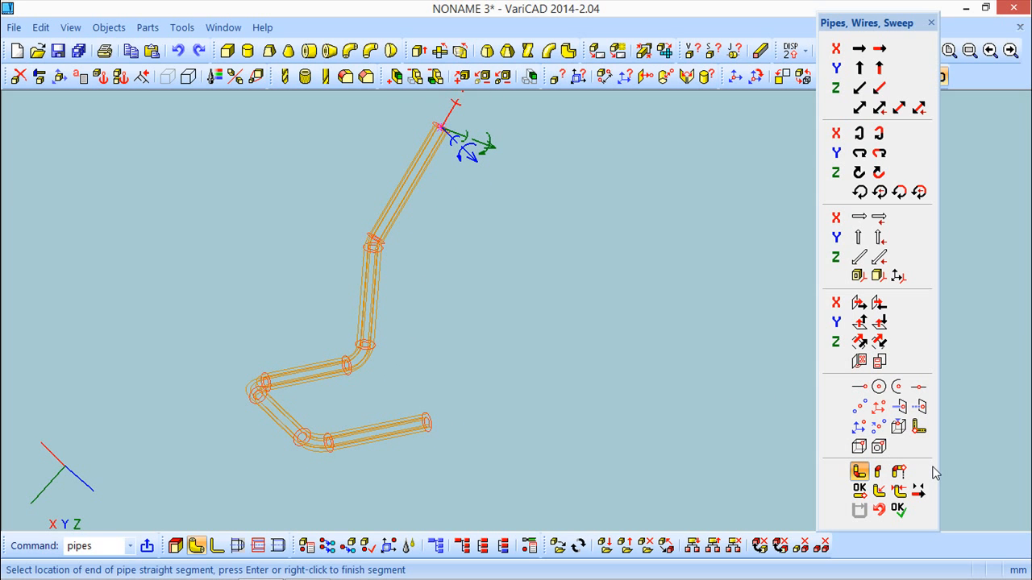
{"action": "middle_click_drag", "start_coordinate": [612, 237], "coordinate": [611, 337]}
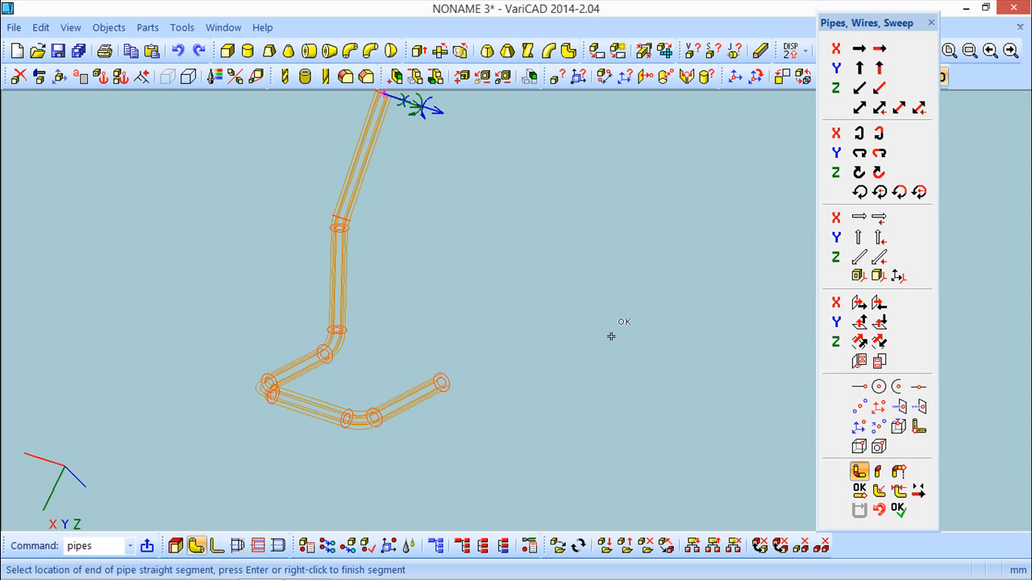
Step: Start segments to an axis intersection with a 90-degree elbow, placing the axis location at the open end of the first pipe segment
{"action": "left_click", "coordinate": [899, 475]}
{"action": "middle_click_drag", "start_coordinate": [567, 338], "coordinate": [527, 343]}
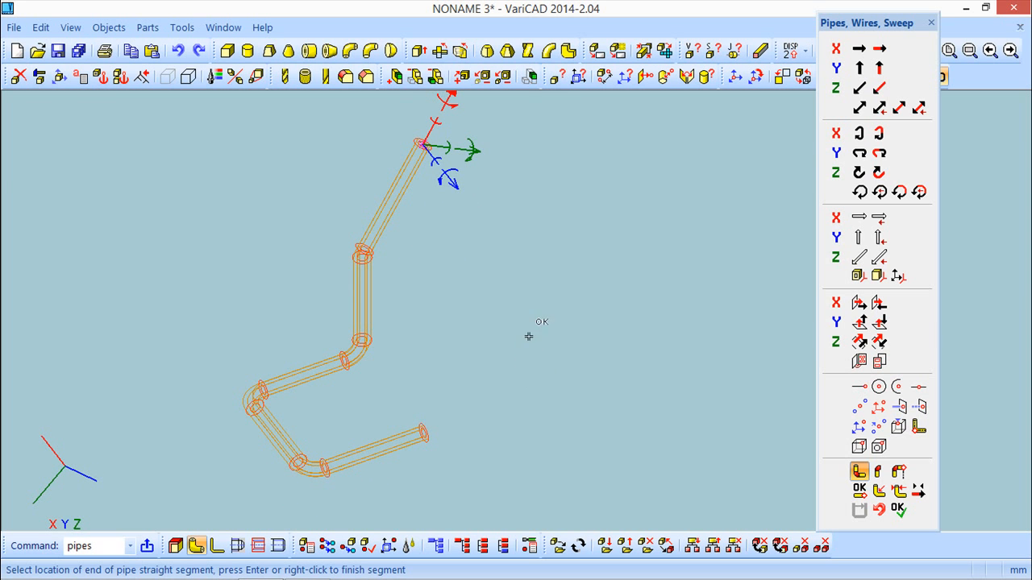
{"action": "left_click", "coordinate": [899, 472]}
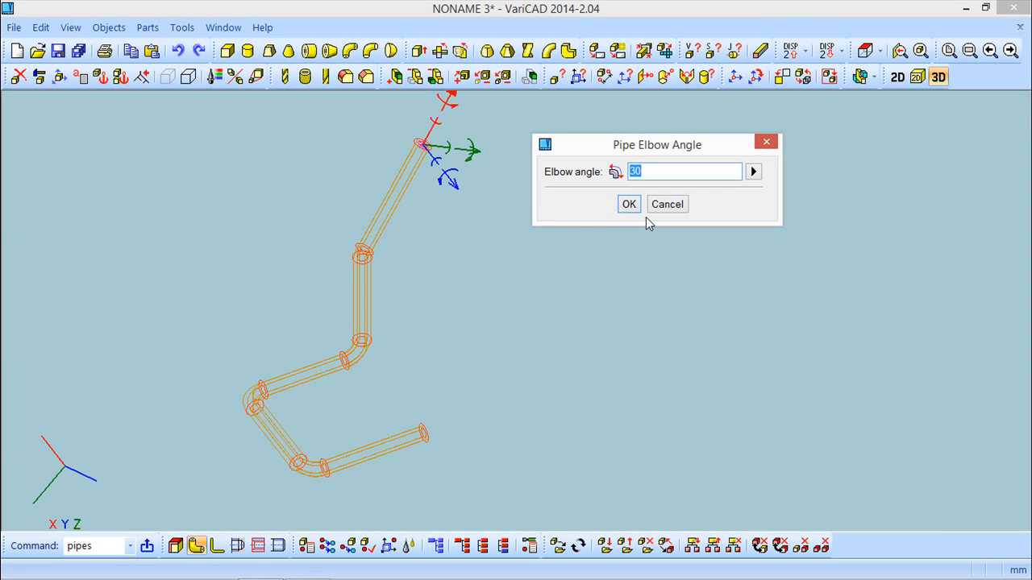
{"action": "type", "text": "90"}
{"action": "key", "text": "Return"}
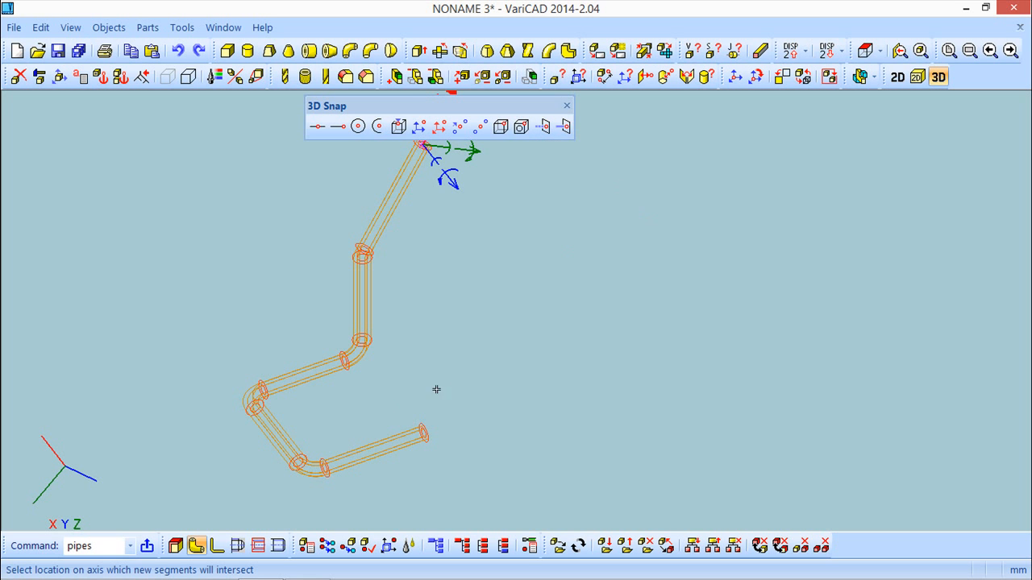
{"action": "middle_click_drag", "start_coordinate": [554, 368], "coordinate": [571, 353]}
{"action": "left_click_drag", "start_coordinate": [496, 105], "coordinate": [728, 133]}
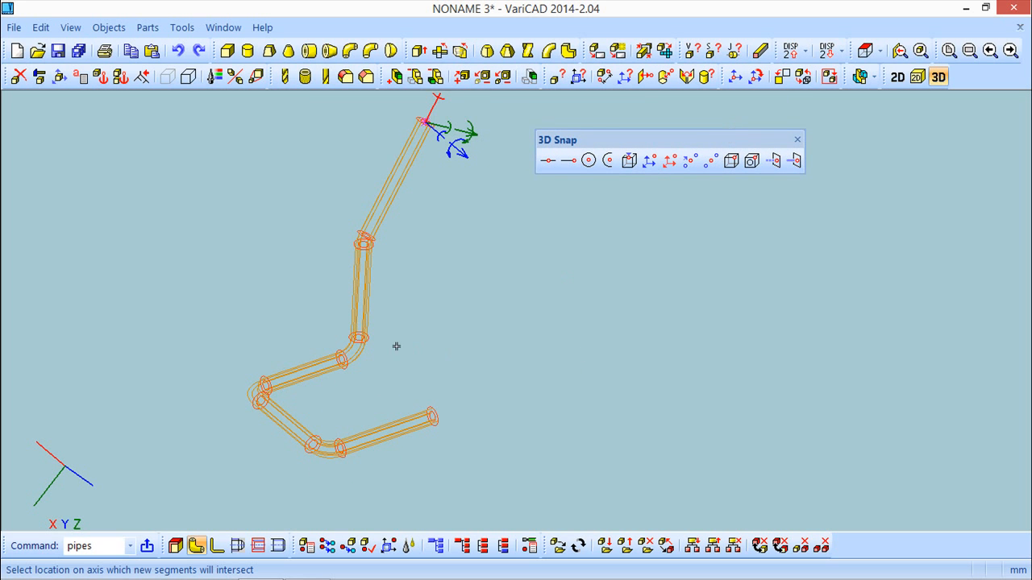
{"action": "middle_click_drag", "start_coordinate": [414, 345], "coordinate": [406, 419], "text": "shift"}
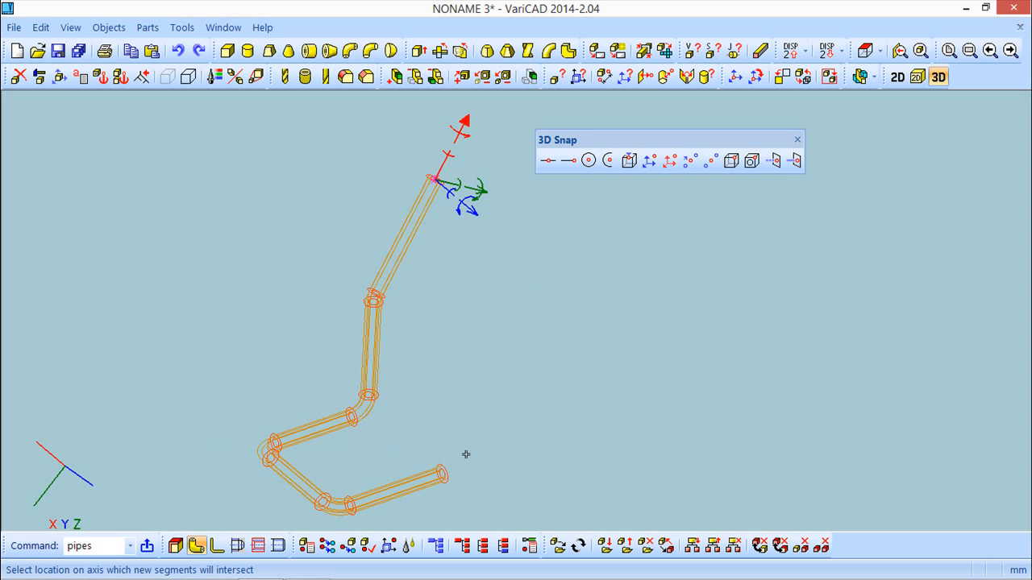
{"action": "left_click", "coordinate": [433, 479]}
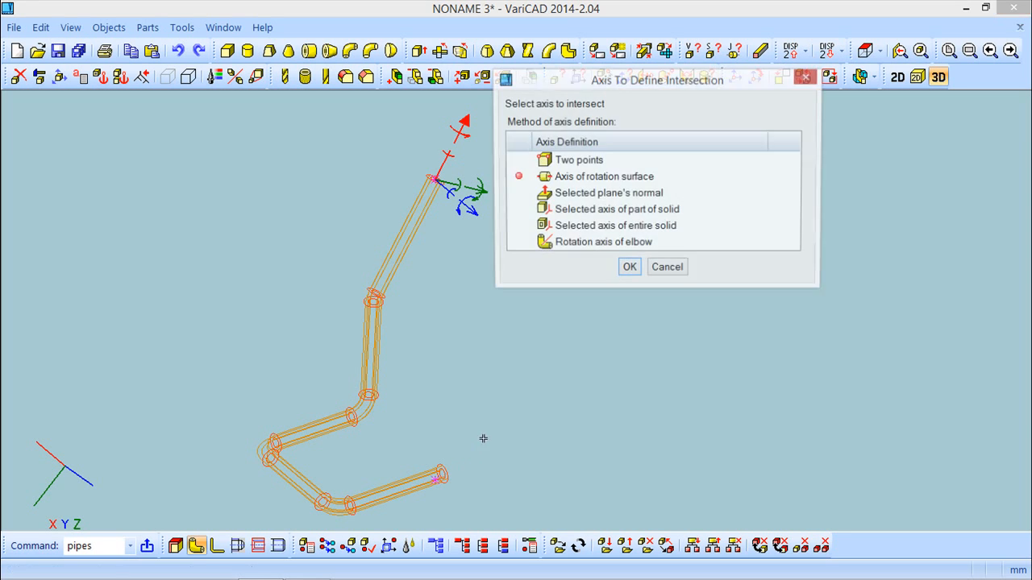
Step: Try to define the intersected axis from the rotation surface of the second pipe segment
{"action": "double_click", "coordinate": [580, 181]}
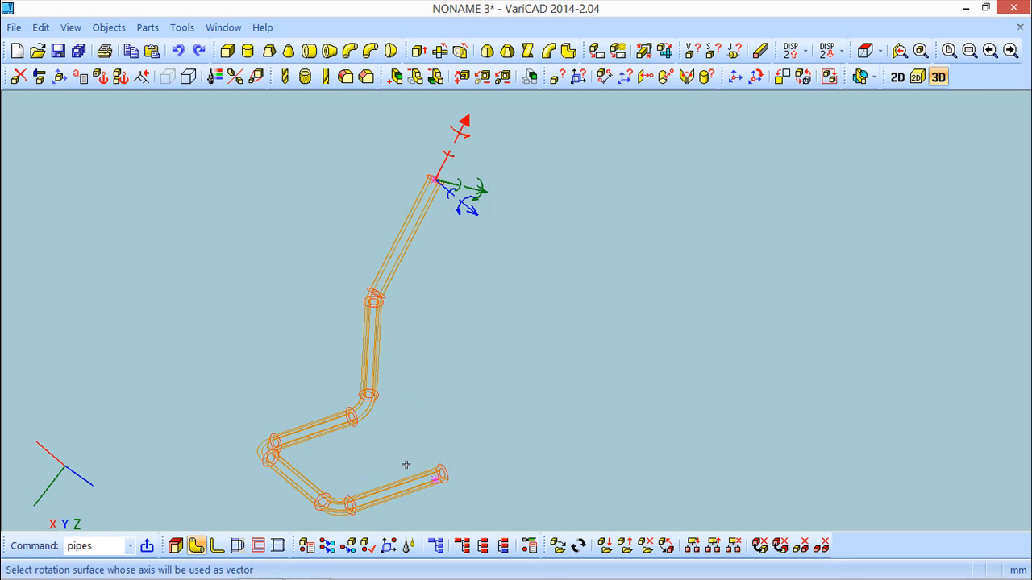
{"action": "left_click", "coordinate": [306, 488]}
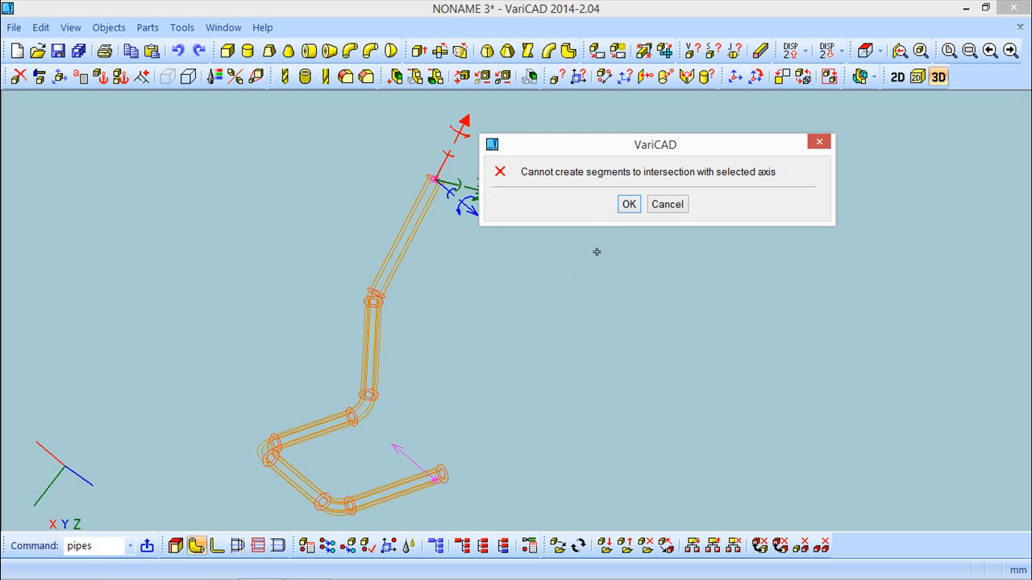
{"action": "left_click", "coordinate": [629, 204]}
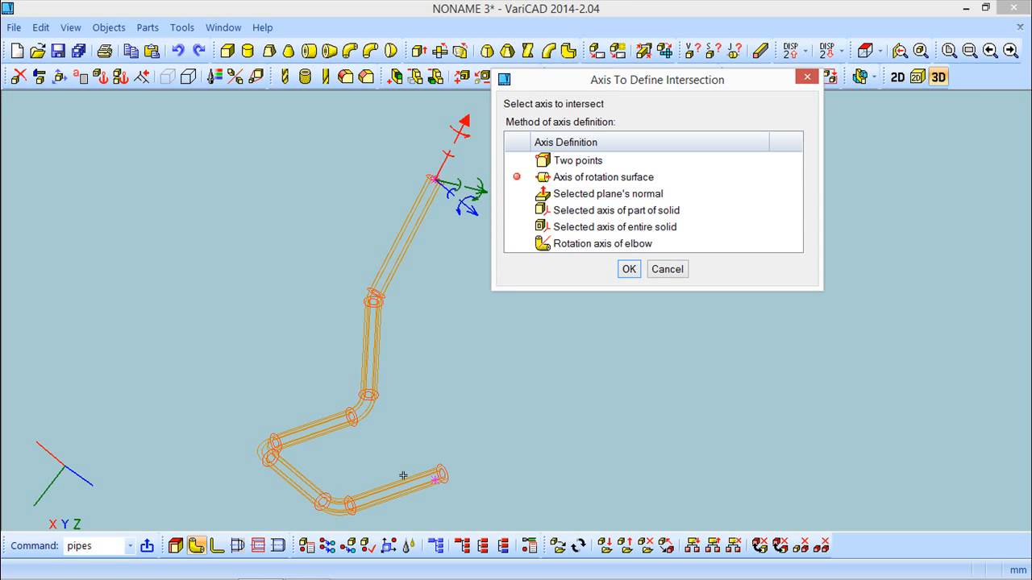
Step: Create the segments to the intersection, using the rotation surface axis of the segment that leads into the vertical pipe
{"action": "double_click", "coordinate": [603, 179]}
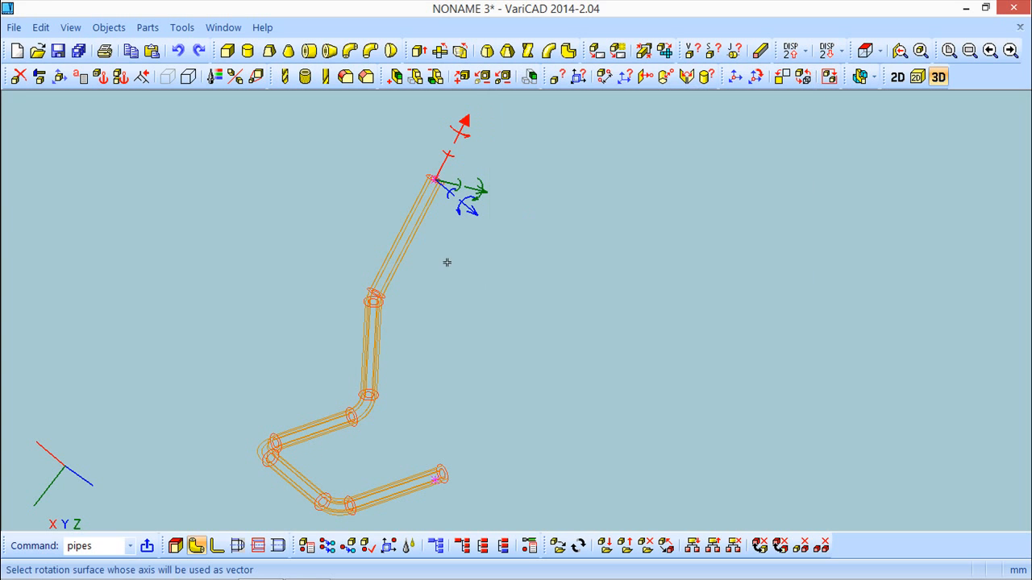
{"action": "left_click", "coordinate": [337, 421]}
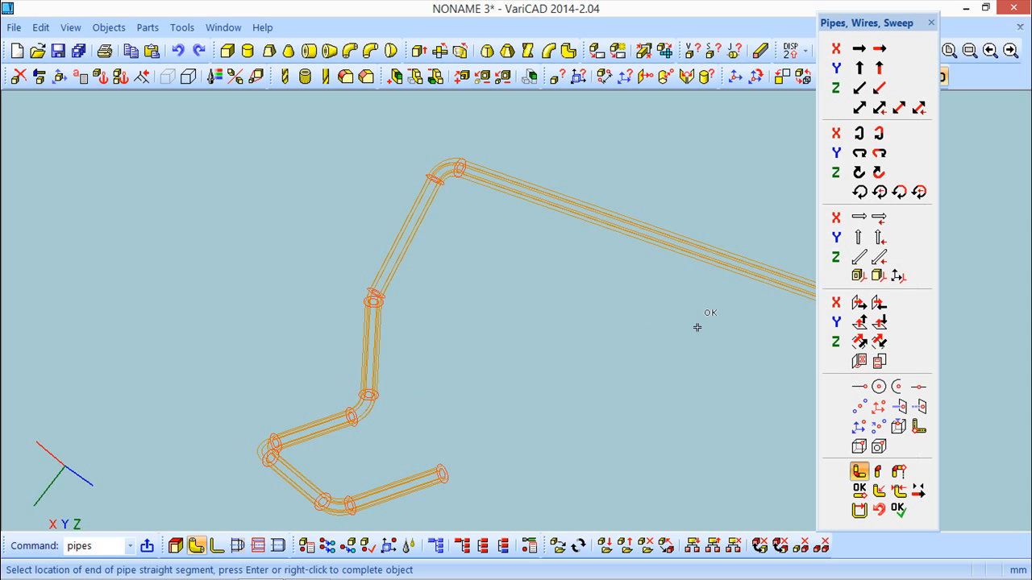
{"action": "scroll", "coordinate": [516, 350], "scroll_direction": "down", "scroll_amount": 3}
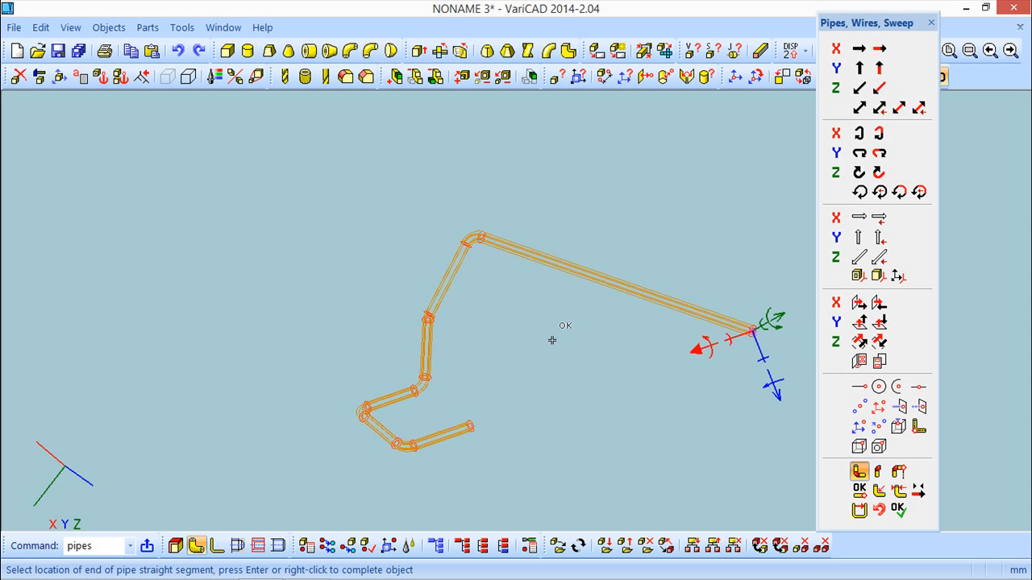
{"action": "middle_click_drag", "start_coordinate": [564, 345], "coordinate": [414, 318]}
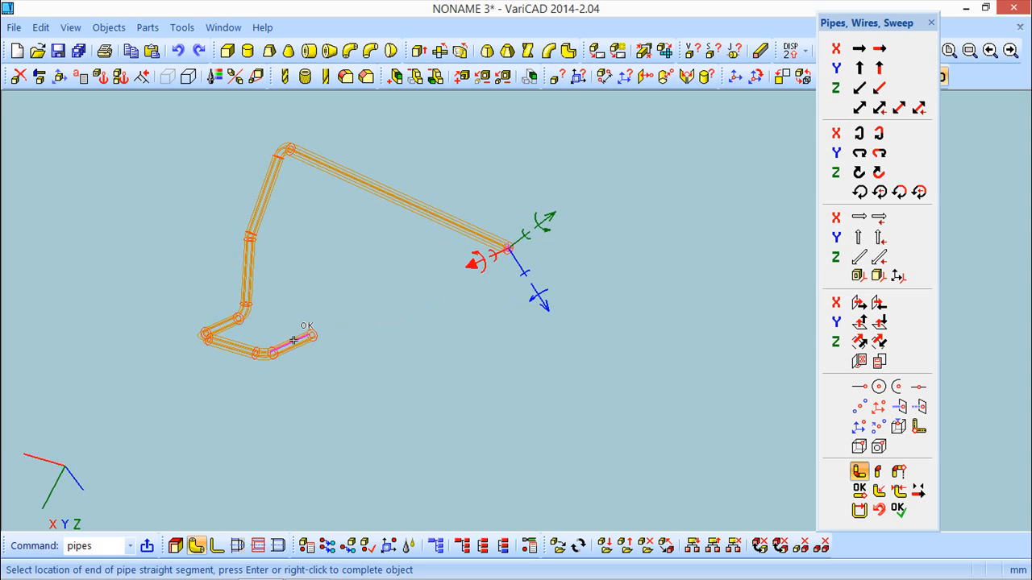
{"action": "mouse_move", "coordinate": [303, 342]}
{"action": "middle_mouse_down", "text": "shift"}
{"action": "mouse_move", "coordinate": [334, 359]}
{"action": "mouse_move", "coordinate": [302, 337]}
{"action": "mouse_move", "coordinate": [290, 343]}
{"action": "middle_mouse_up", "text": "shift"}
{"action": "middle_click_drag", "start_coordinate": [274, 304], "coordinate": [418, 322], "text": "shift"}
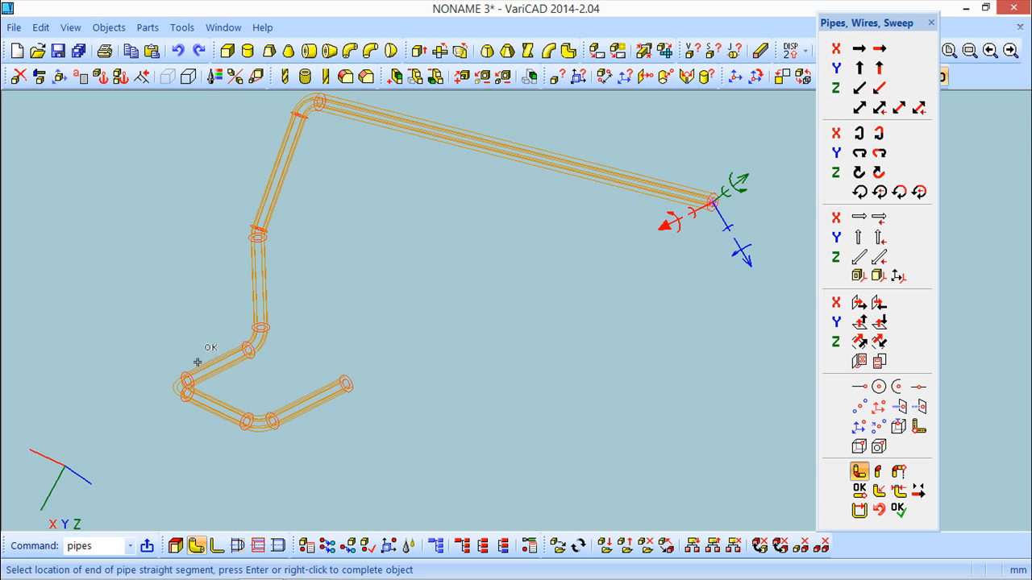
{"action": "middle_click_drag", "start_coordinate": [286, 348], "coordinate": [250, 296]}
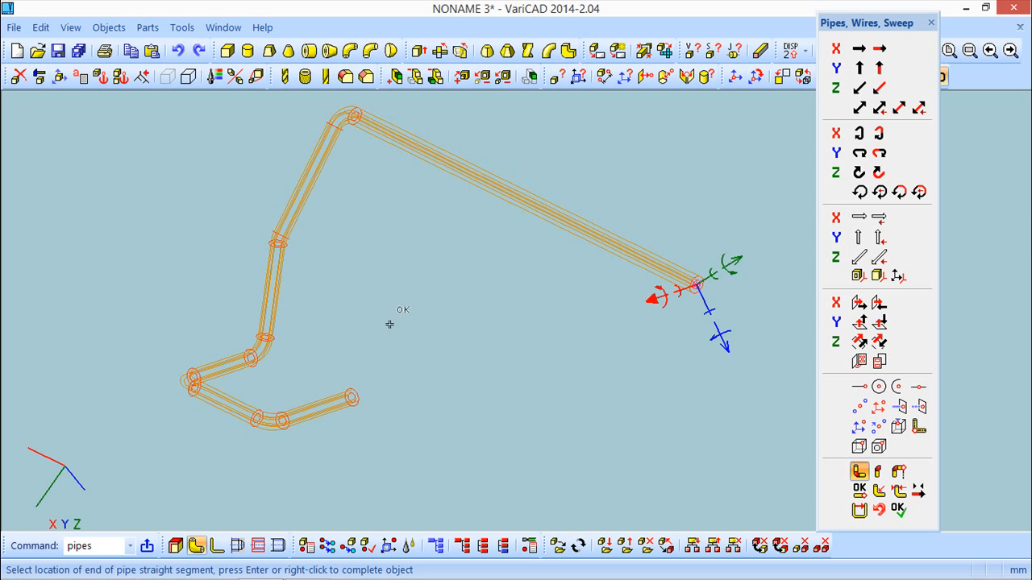
Step: Try to finish the straight segment at the free end of the long sloping pipe run
{"action": "left_click", "coordinate": [859, 494]}
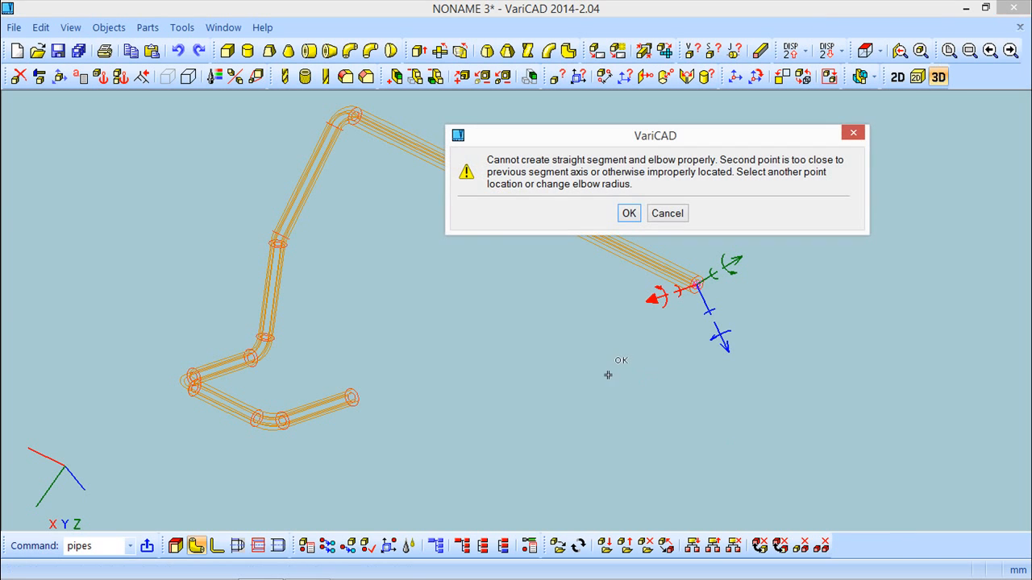
{"action": "left_click", "coordinate": [629, 212]}
{"action": "middle_click_drag", "start_coordinate": [617, 223], "coordinate": [546, 325]}
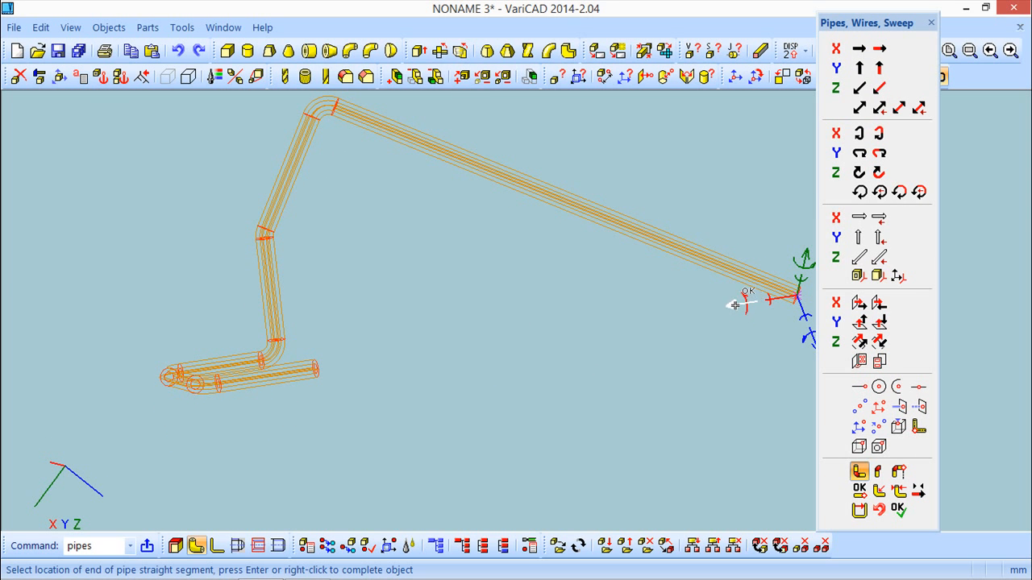
Step: Add a straight segment along the local X axis at the free end of the long sloping run and finish it
{"action": "left_click", "coordinate": [735, 305]}
{"action": "left_click", "coordinate": [452, 364]}
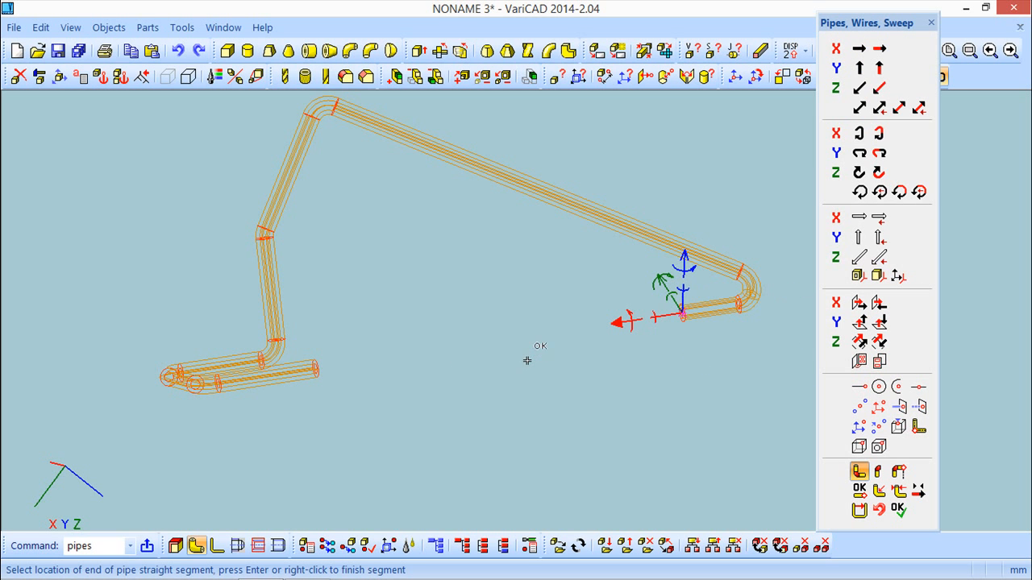
{"action": "middle_click_drag", "start_coordinate": [622, 411], "coordinate": [721, 397]}
{"action": "left_click", "coordinate": [880, 493]}
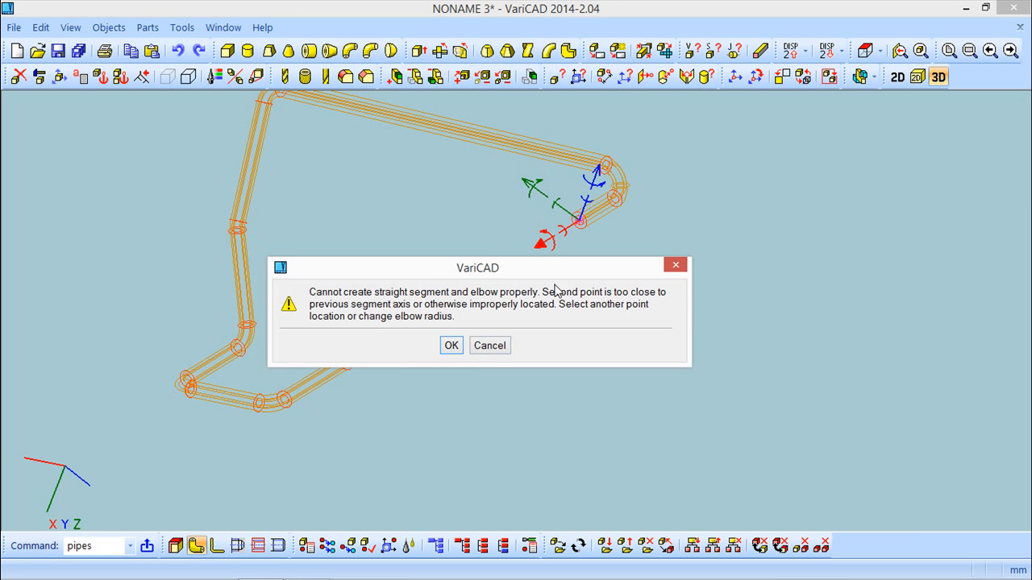
{"action": "left_click", "coordinate": [451, 345]}
{"action": "middle_click_drag", "start_coordinate": [535, 328], "coordinate": [560, 323]}
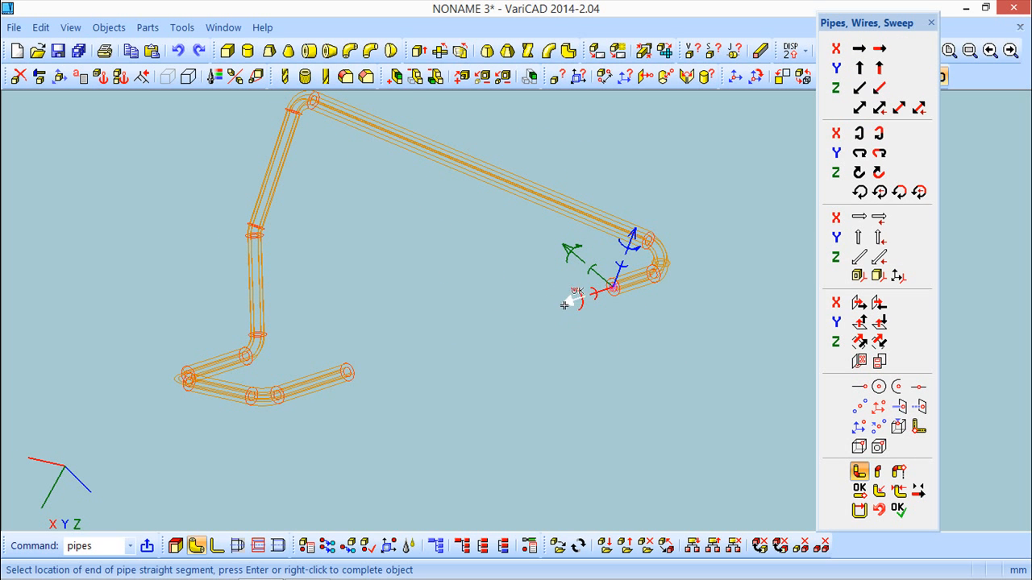
Step: Finish the short segment's end, set the elbow radius to 30 mm, and extend the pipe with another straight segment
{"action": "left_click", "coordinate": [859, 491]}
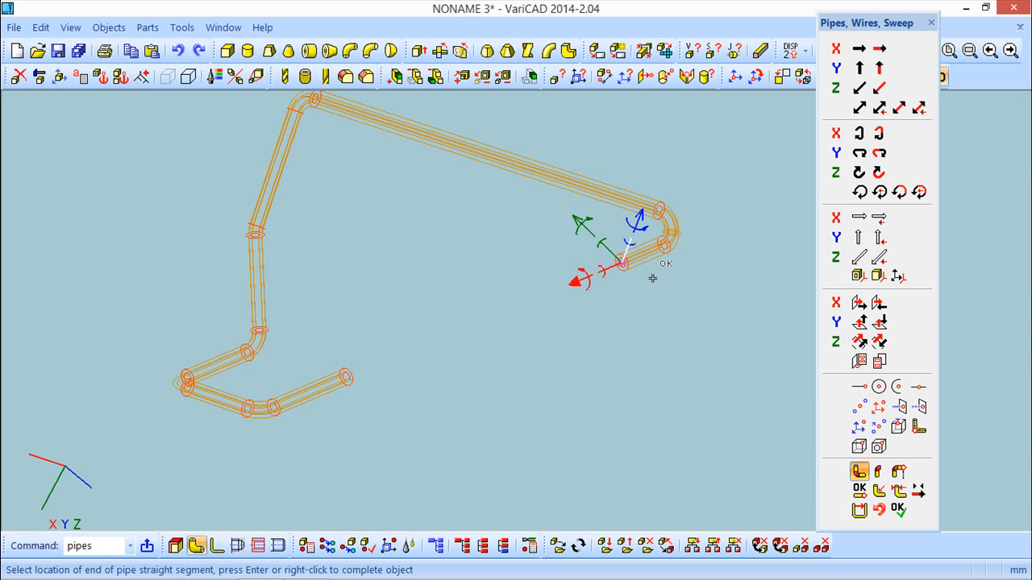
{"action": "left_click", "coordinate": [878, 492]}
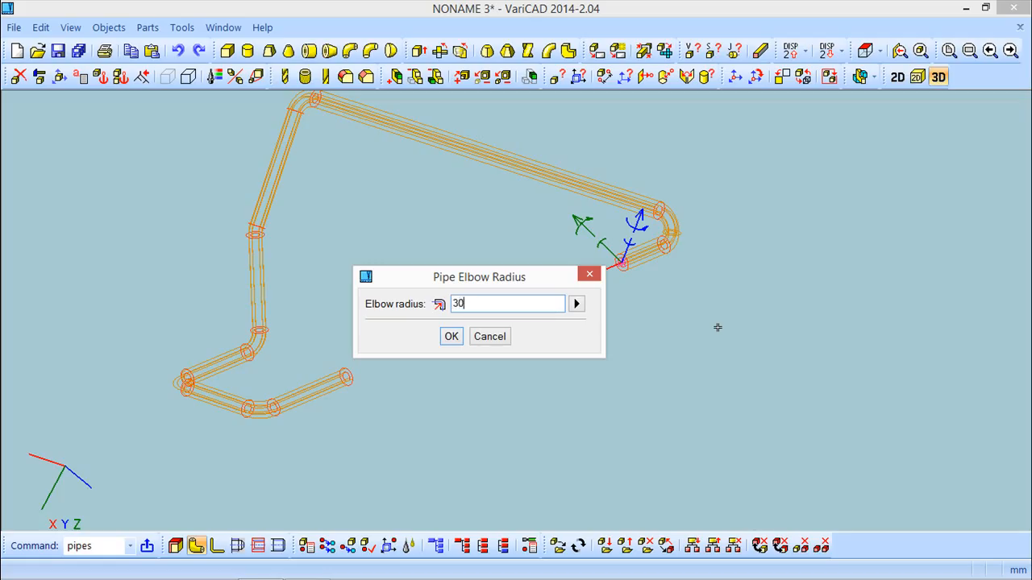
{"action": "left_click", "coordinate": [452, 337]}
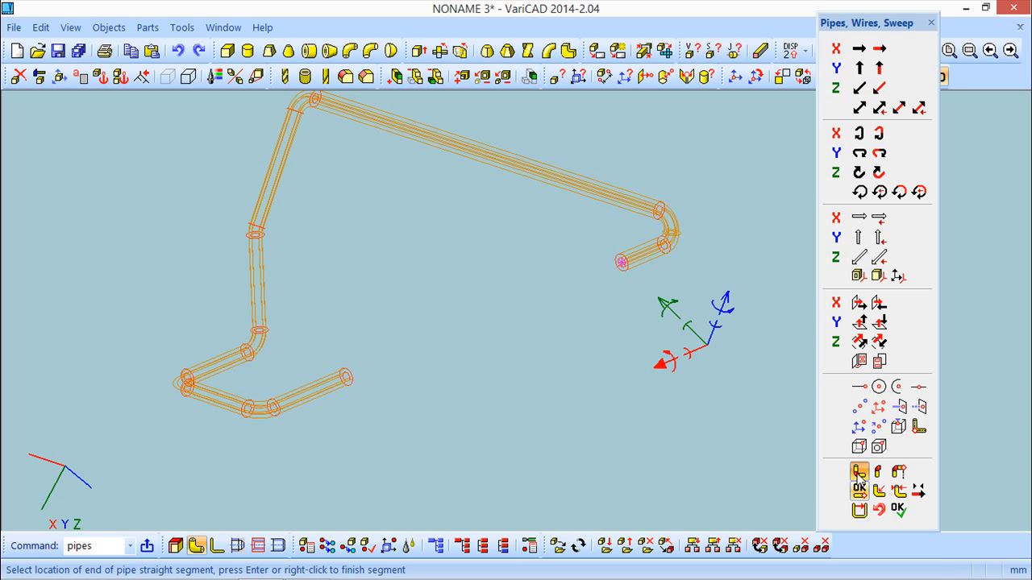
{"action": "key", "text": "Return"}
{"action": "mouse_move", "coordinate": [603, 366]}
{"action": "middle_mouse_down"}
{"action": "mouse_move", "coordinate": [521, 383]}
{"action": "mouse_move", "coordinate": [560, 375]}
{"action": "mouse_move", "coordinate": [484, 348]}
{"action": "mouse_move", "coordinate": [472, 378]}
{"action": "middle_mouse_up"}
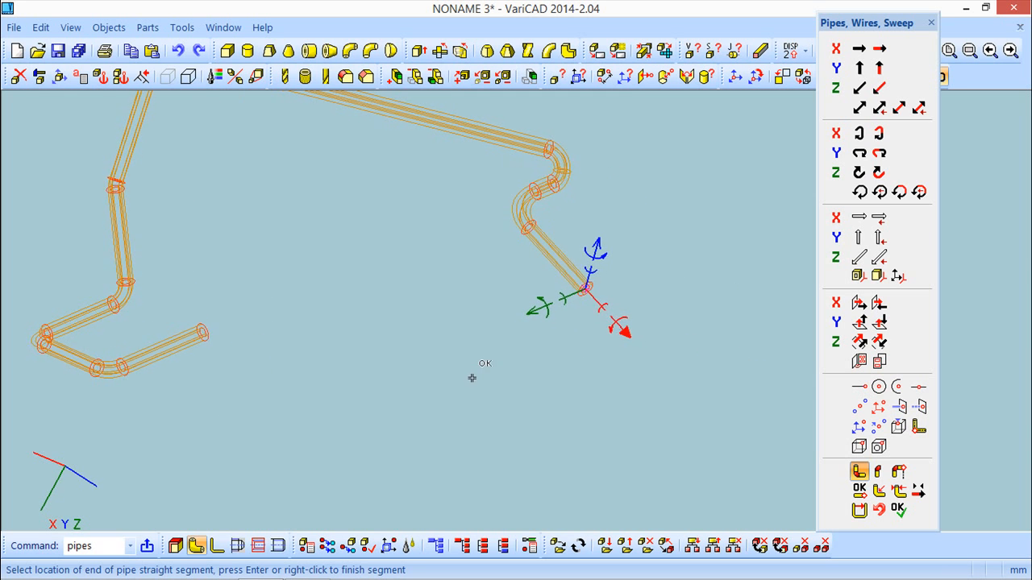
Step: Set the pipe diameters to 20 mm outer and 8 mm inner, and close the pipe run into a loop
{"action": "left_click", "coordinate": [897, 492]}
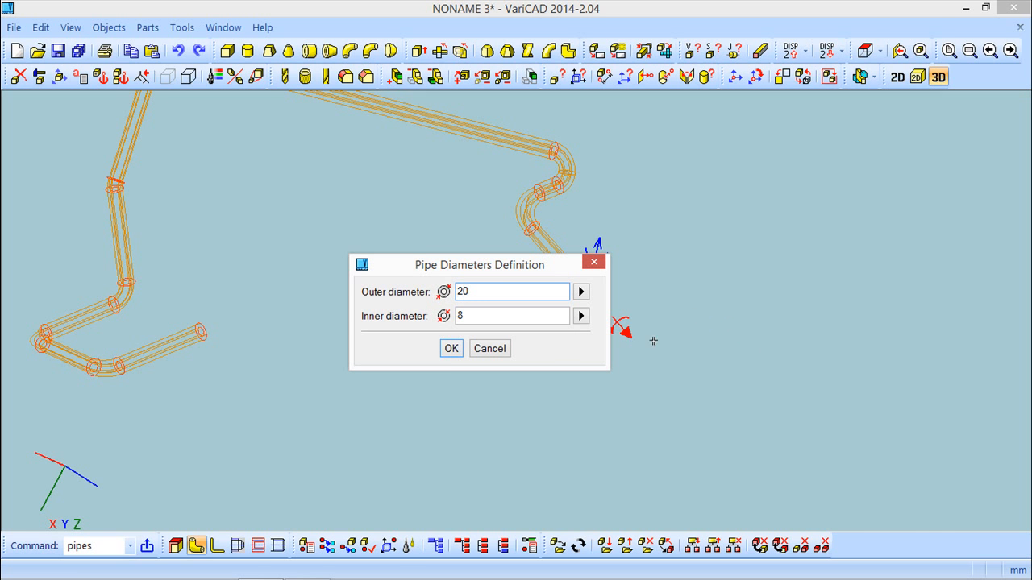
{"action": "left_click", "coordinate": [454, 351]}
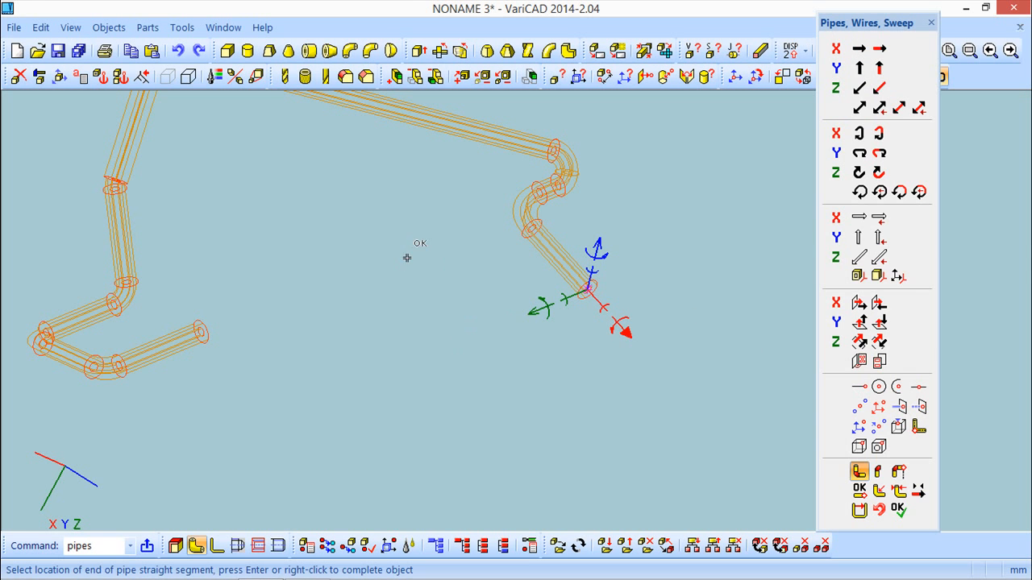
{"action": "middle_click_drag", "start_coordinate": [423, 259], "coordinate": [436, 308]}
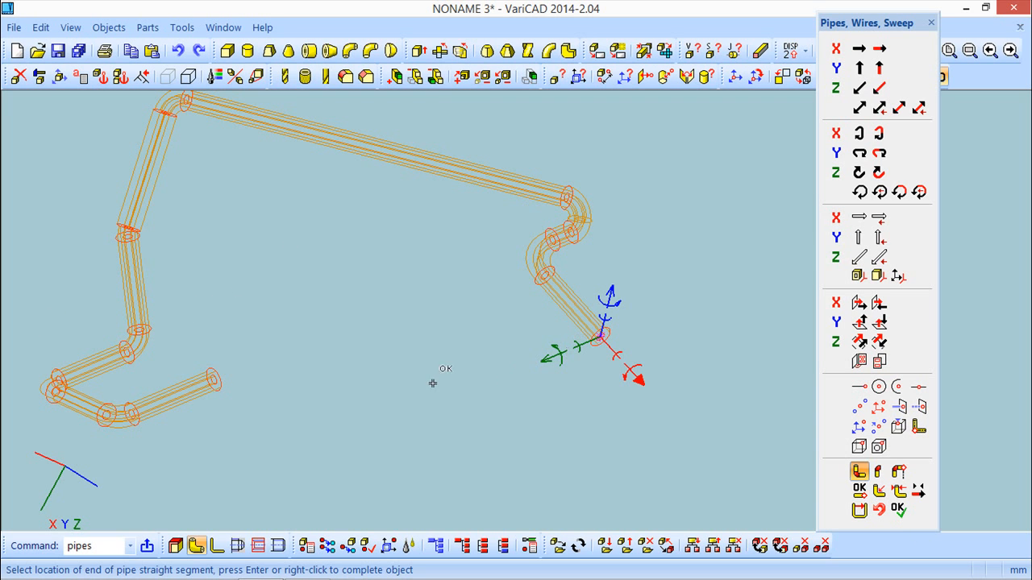
{"action": "left_click", "coordinate": [859, 511]}
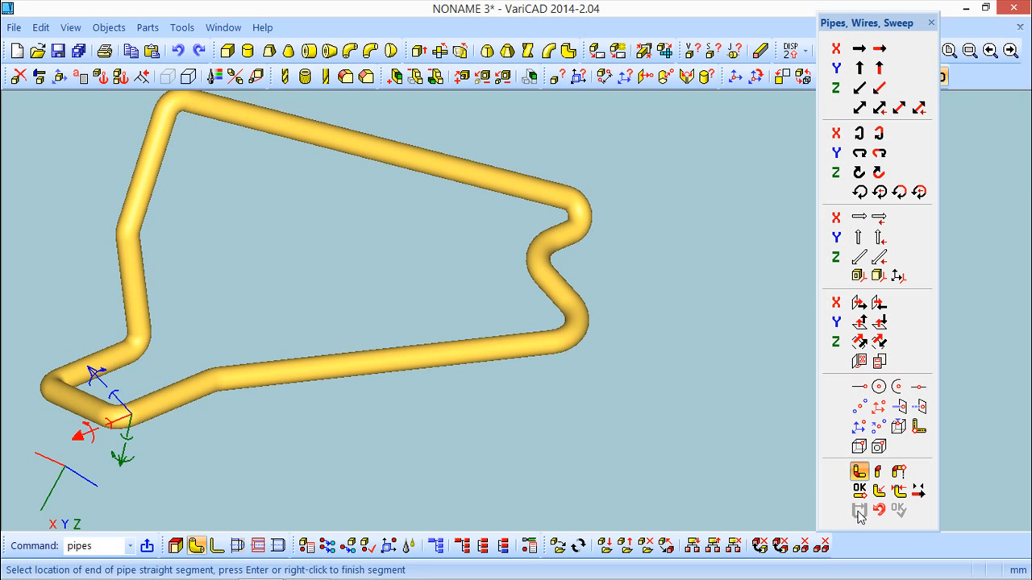
Step: Locate the start of a second pipe beside the closed loop and create its first straight segment along the local Y axis
{"action": "middle_click_drag", "start_coordinate": [490, 412], "coordinate": [401, 368]}
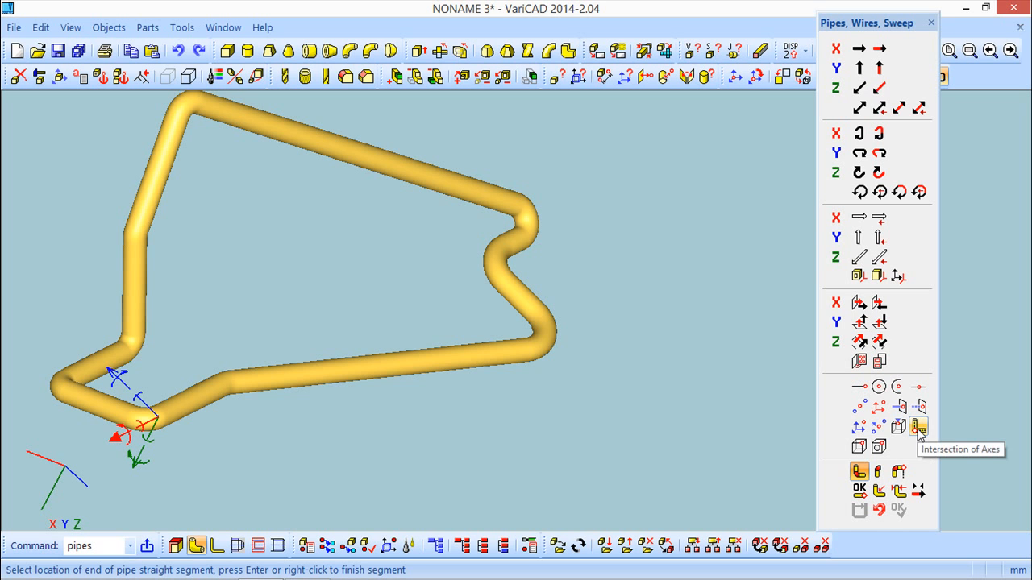
{"action": "scroll", "coordinate": [536, 428], "scroll_direction": "down", "scroll_amount": 2}
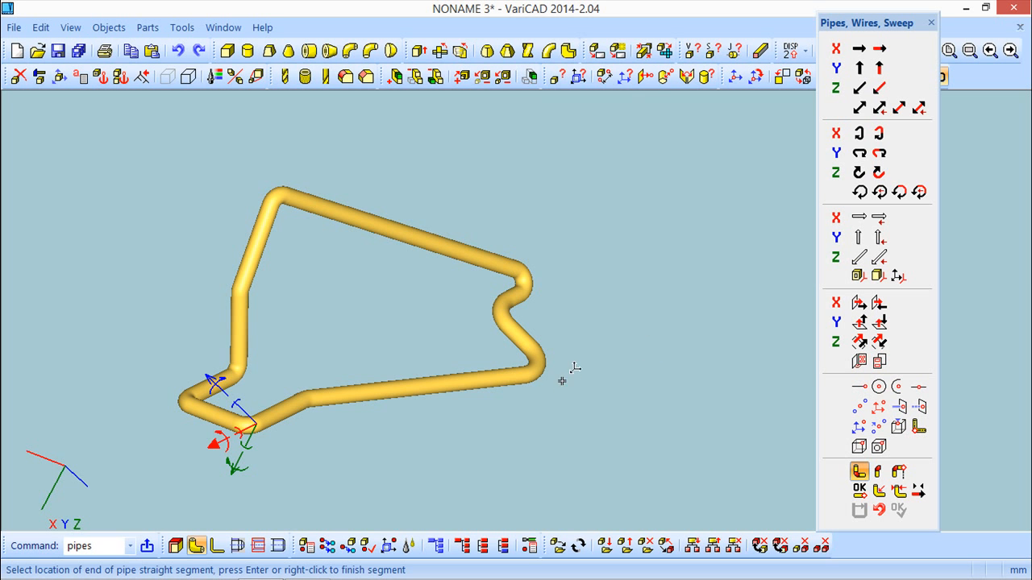
{"action": "middle_click_drag", "start_coordinate": [613, 392], "coordinate": [574, 339]}
{"action": "left_click", "coordinate": [394, 352]}
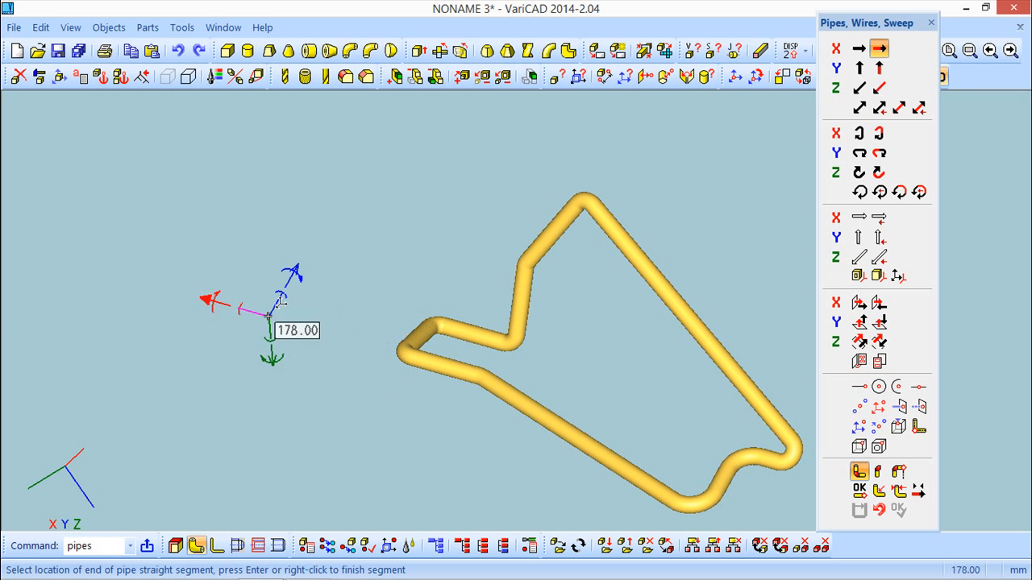
{"action": "left_click", "coordinate": [229, 307]}
{"action": "right_click", "coordinate": [409, 352]}
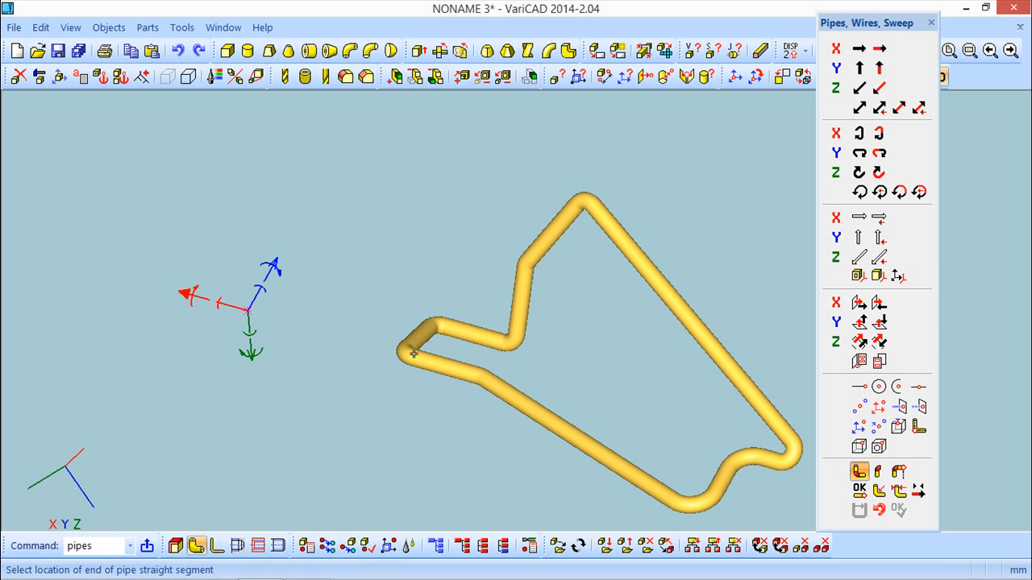
{"action": "middle_click_drag", "start_coordinate": [332, 381], "coordinate": [313, 331]}
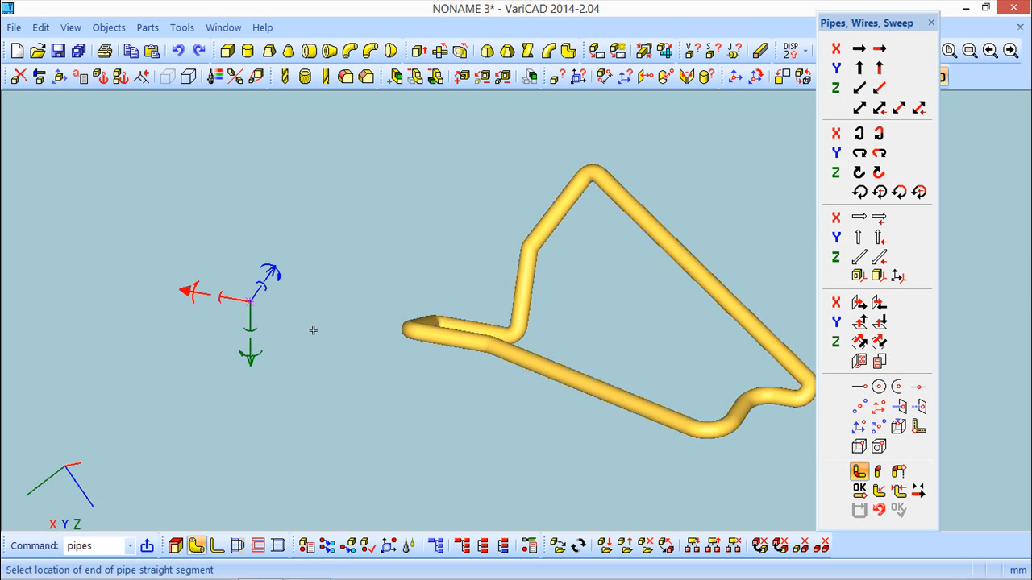
{"action": "left_click", "coordinate": [257, 290]}
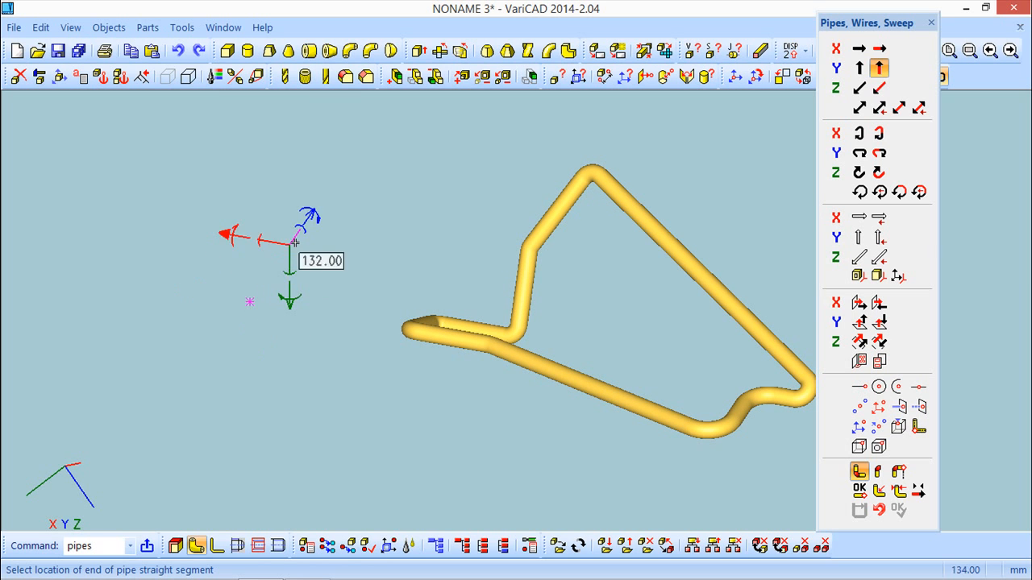
{"action": "left_click", "coordinate": [366, 240]}
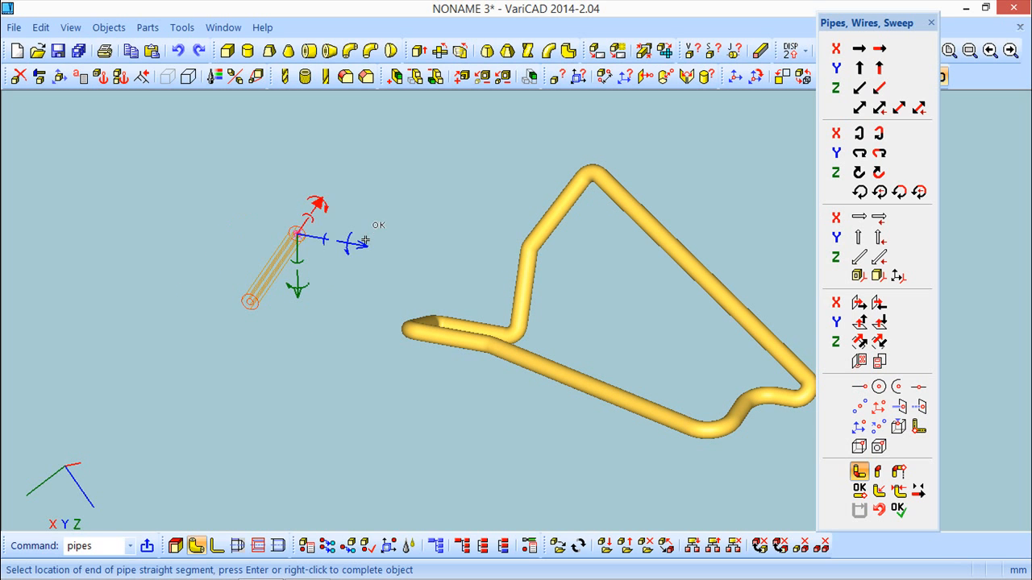
Step: Extend the second pipe to the intersection of the axes of two adjoining straight segments at the loop's corner
{"action": "middle_click_drag", "start_coordinate": [386, 349], "coordinate": [640, 388]}
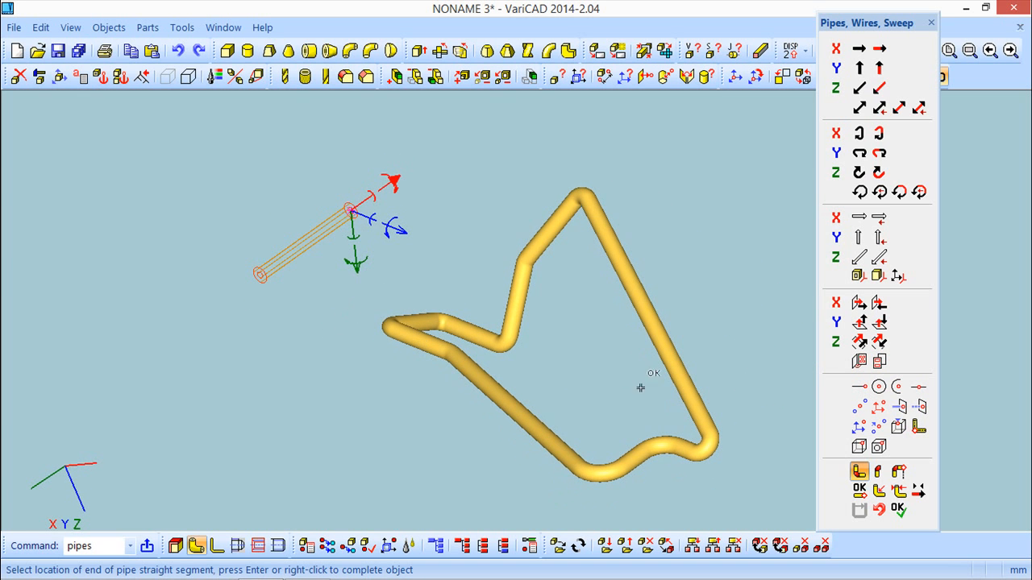
{"action": "left_click", "coordinate": [918, 428]}
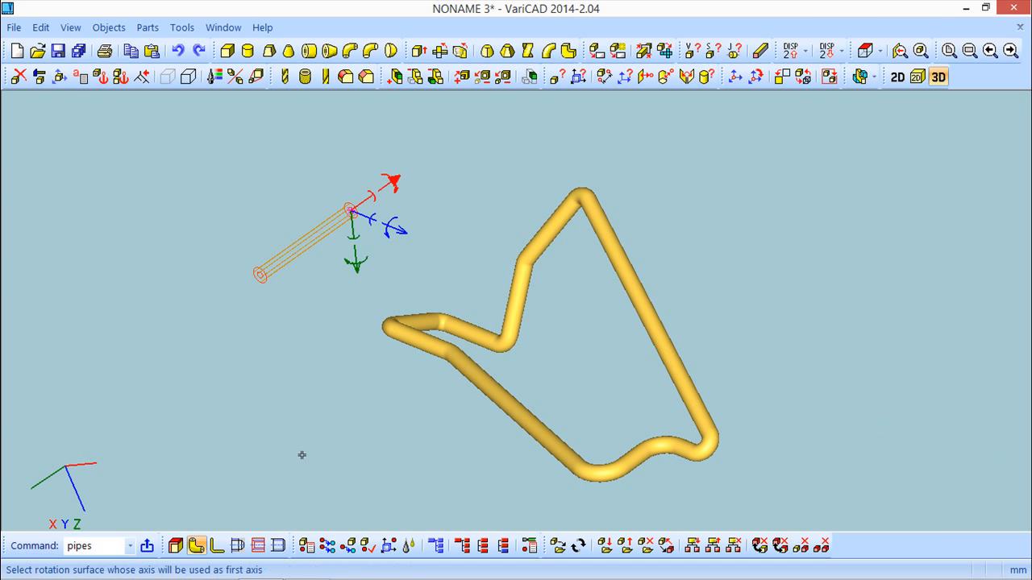
{"action": "middle_click_drag", "start_coordinate": [290, 389], "coordinate": [337, 426]}
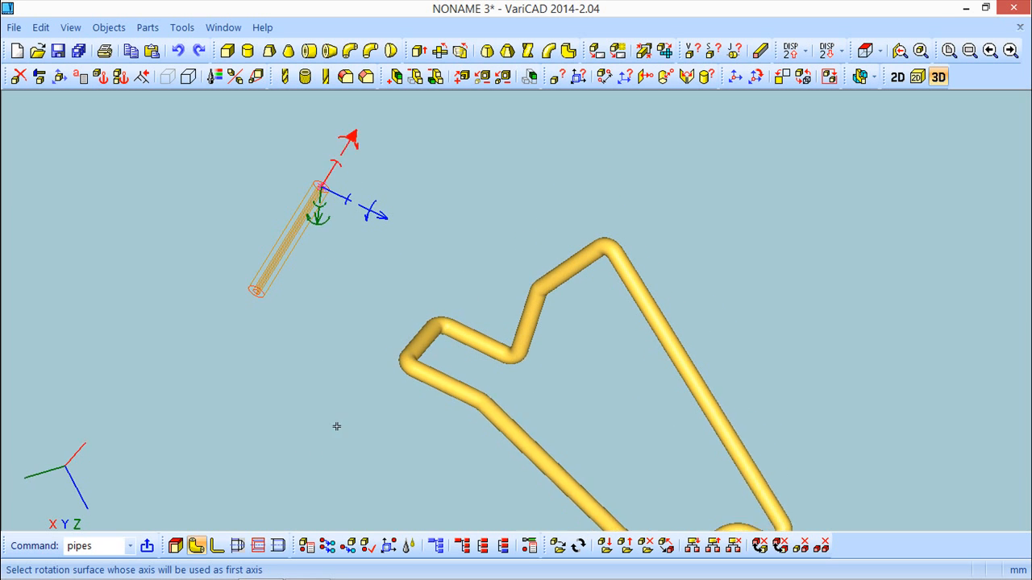
{"action": "left_click", "coordinate": [474, 332]}
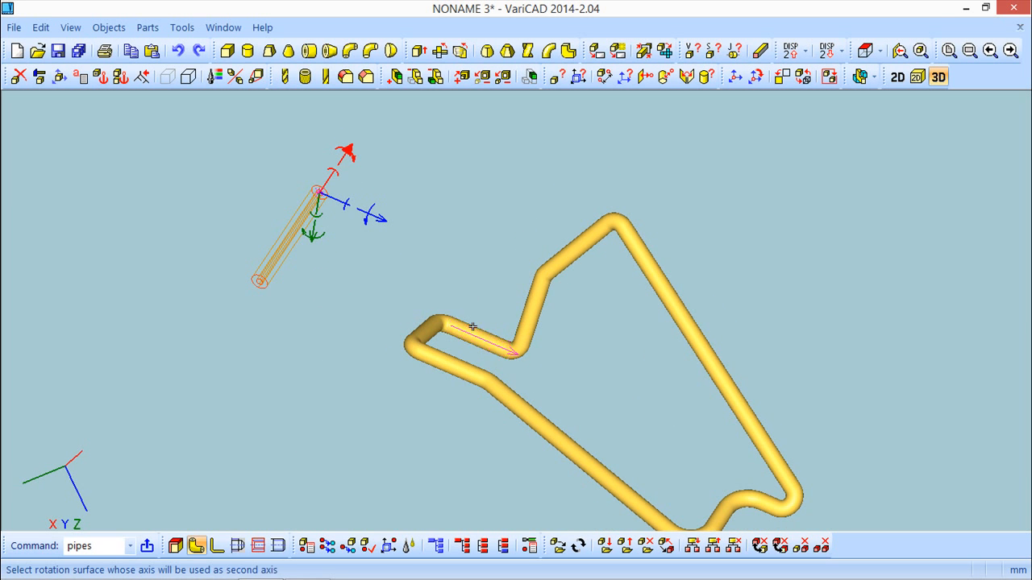
{"action": "left_click", "coordinate": [423, 331]}
{"action": "middle_click_drag", "start_coordinate": [334, 346], "coordinate": [482, 399]}
{"action": "right_click", "coordinate": [331, 392]}
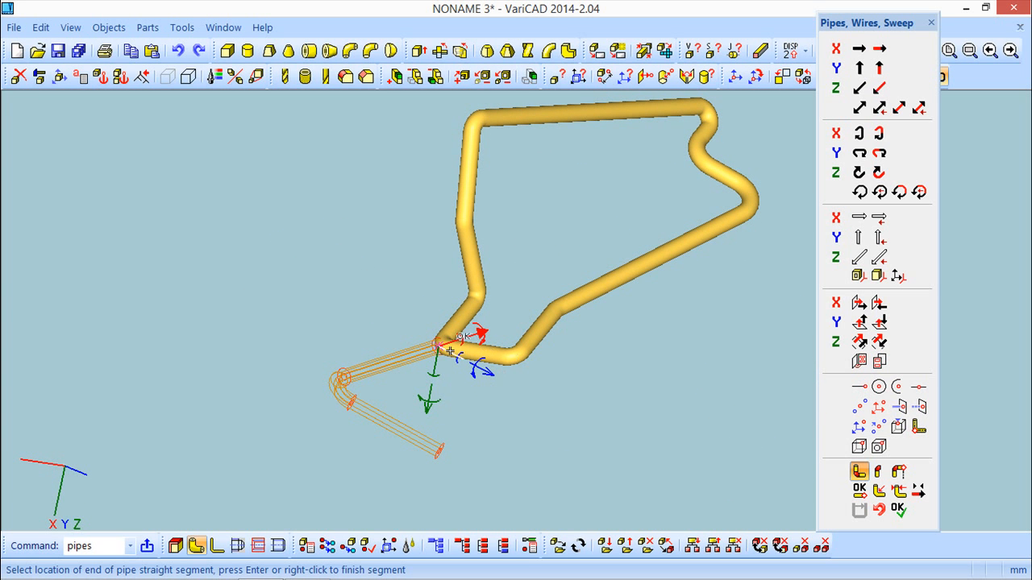
Step: Continue the second pipe from the intersection with a straight segment along the local Y axis, and close it into a loop
{"action": "left_click", "coordinate": [860, 492]}
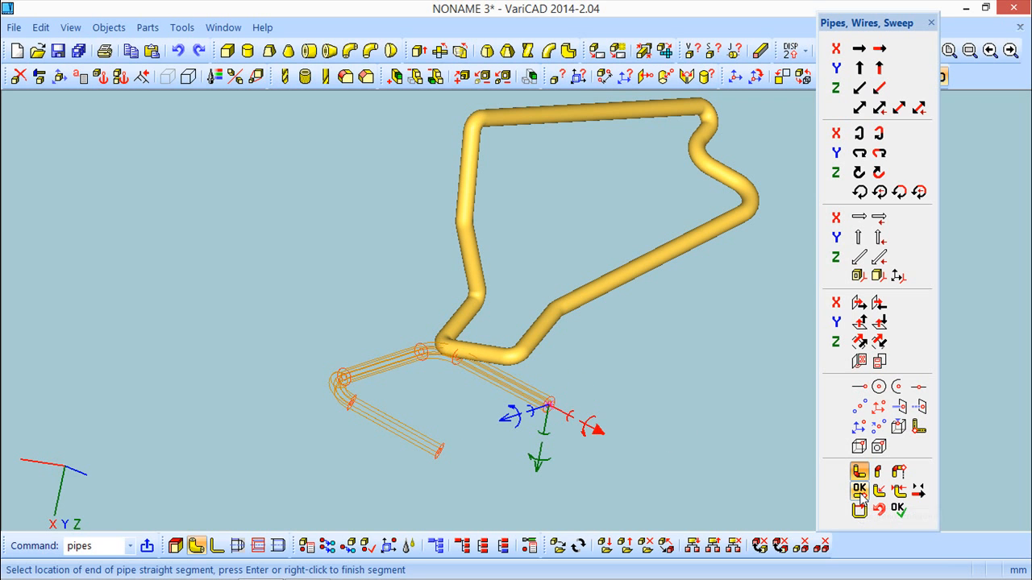
{"action": "middle_click_drag", "start_coordinate": [517, 480], "coordinate": [351, 449]}
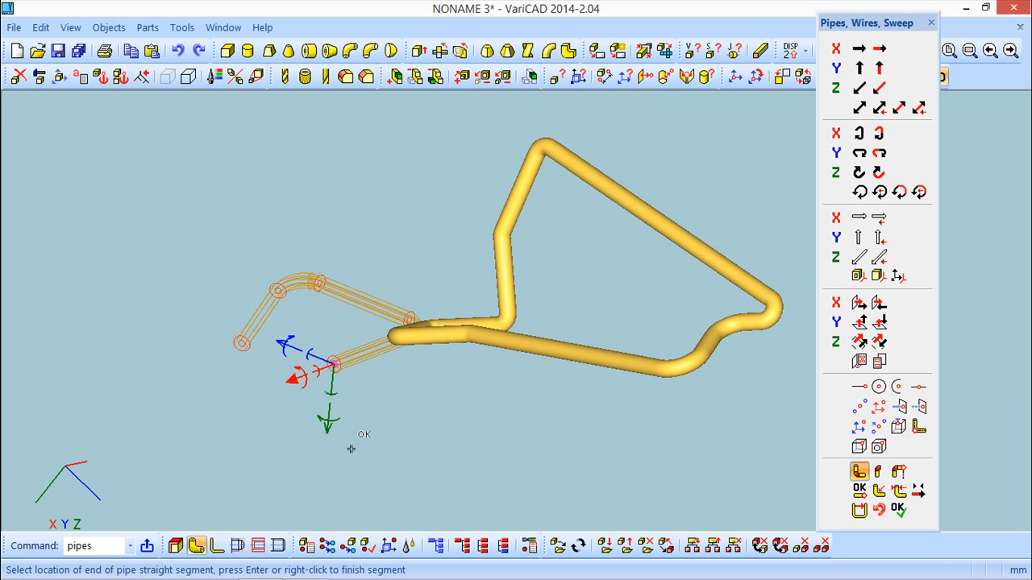
{"action": "left_click", "coordinate": [859, 512]}
{"action": "middle_click_drag", "start_coordinate": [594, 422], "coordinate": [450, 427]}
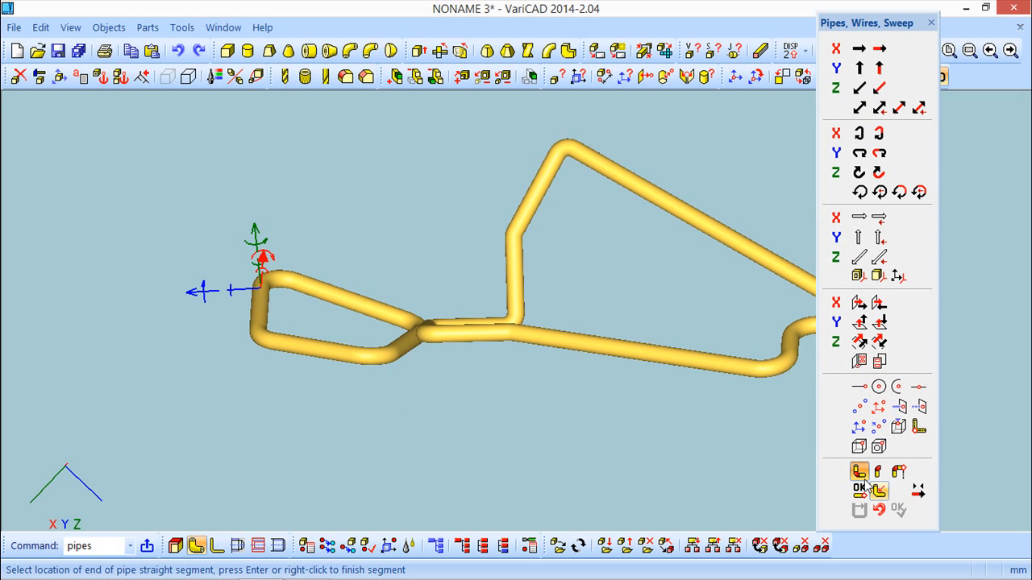
Step: Delete both closed pipes and leave the object removal command
{"action": "middle_click_drag", "start_coordinate": [528, 435], "coordinate": [392, 452]}
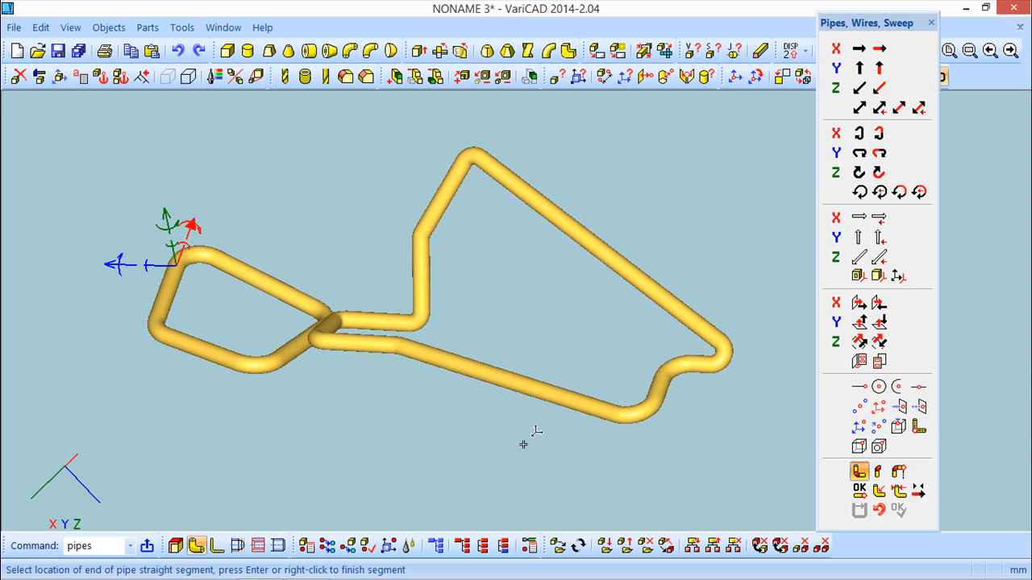
{"action": "left_click", "coordinate": [18, 76]}
{"action": "left_click", "coordinate": [292, 300]}
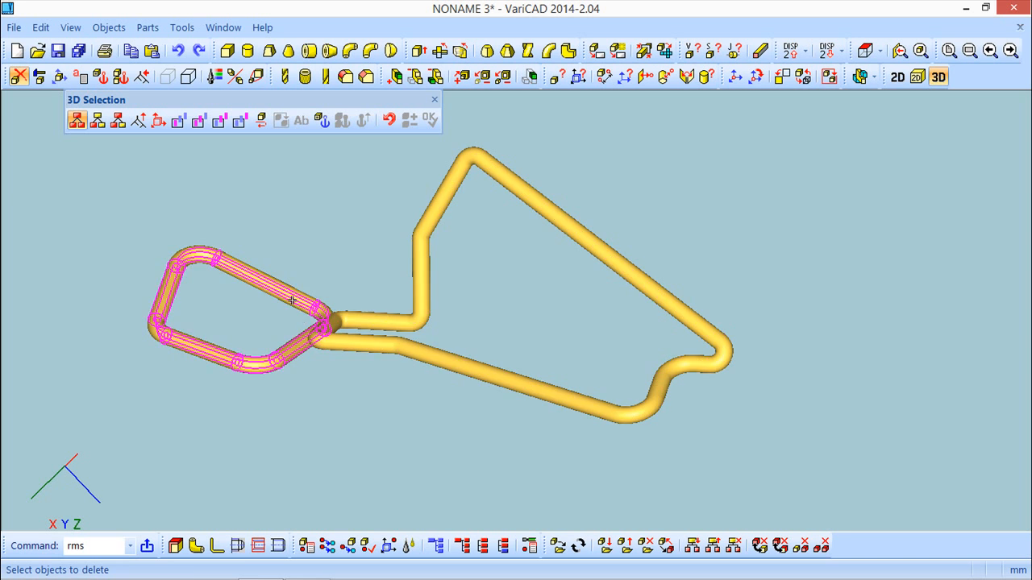
{"action": "left_click", "coordinate": [364, 318]}
{"action": "right_click", "coordinate": [329, 249]}
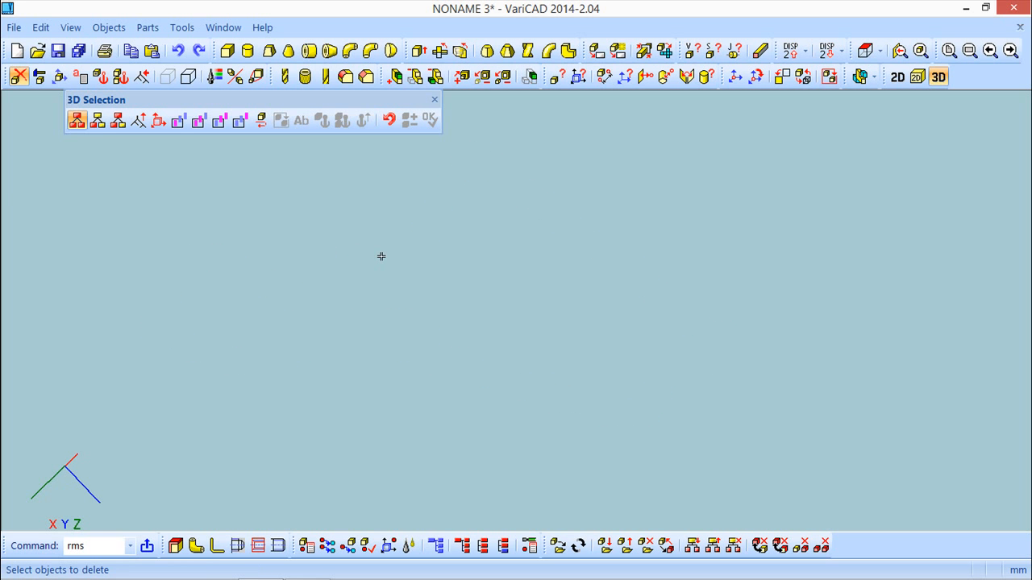
{"action": "left_click", "coordinate": [434, 100]}
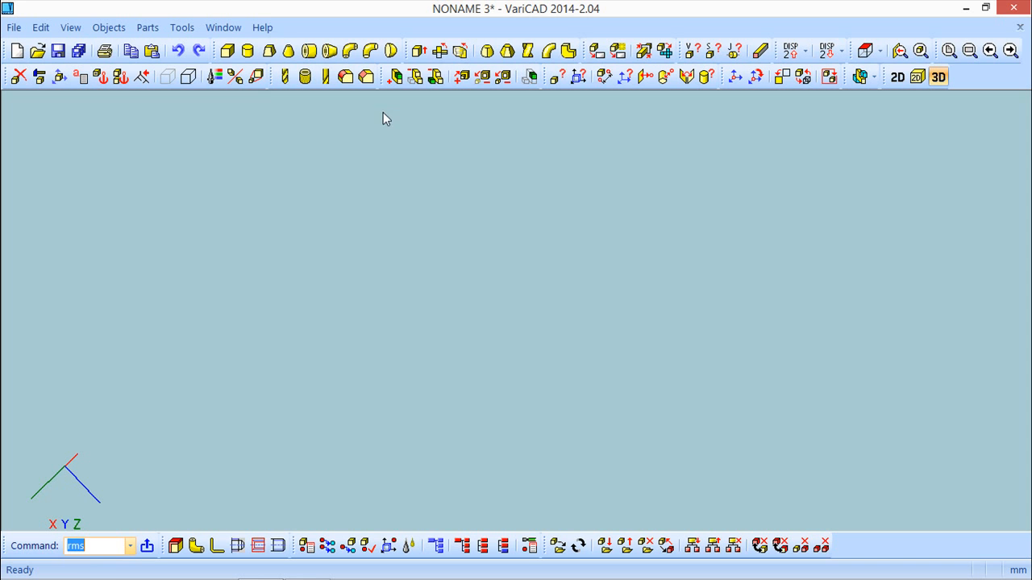
Step: Insert a box solid with height, width and length of 100 mm and fit it in the view
{"action": "left_click", "coordinate": [227, 52]}
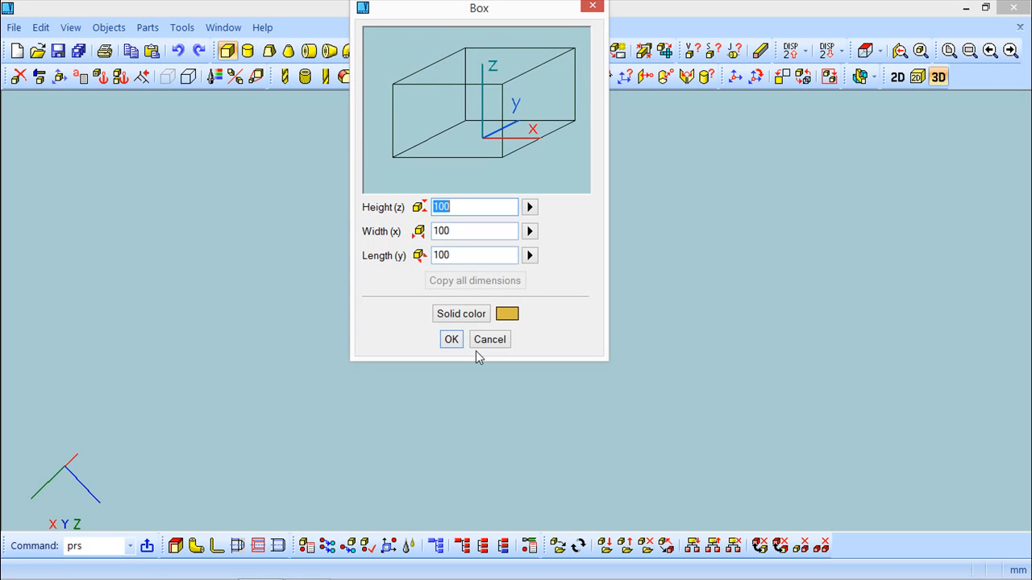
{"action": "left_click", "coordinate": [452, 339]}
{"action": "key", "text": "Return"}
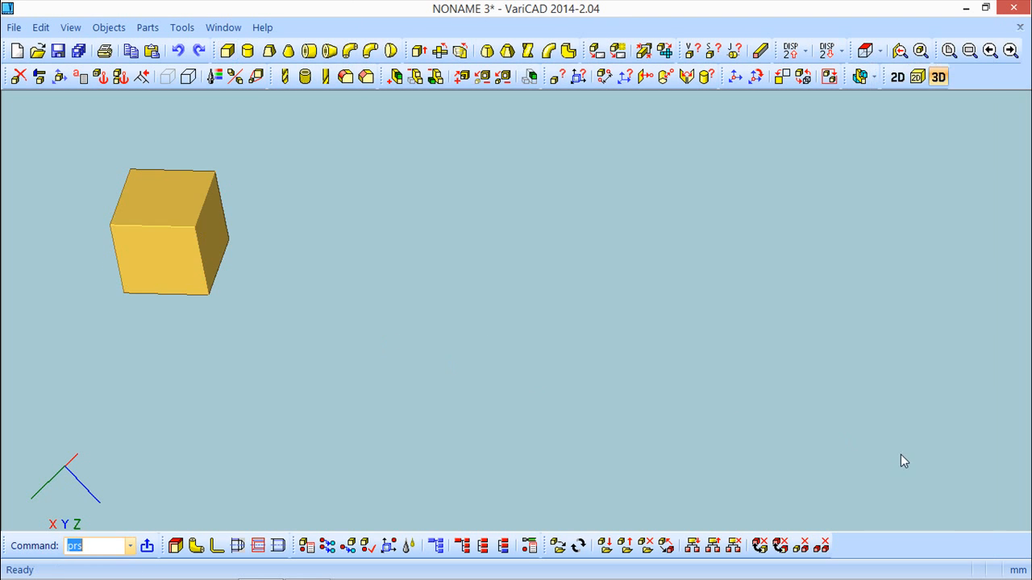
{"action": "left_click", "coordinate": [949, 50]}
{"action": "middle_click_drag", "start_coordinate": [587, 246], "coordinate": [470, 479]}
{"action": "scroll", "coordinate": [456, 407], "scroll_direction": "down", "scroll_amount": 3}
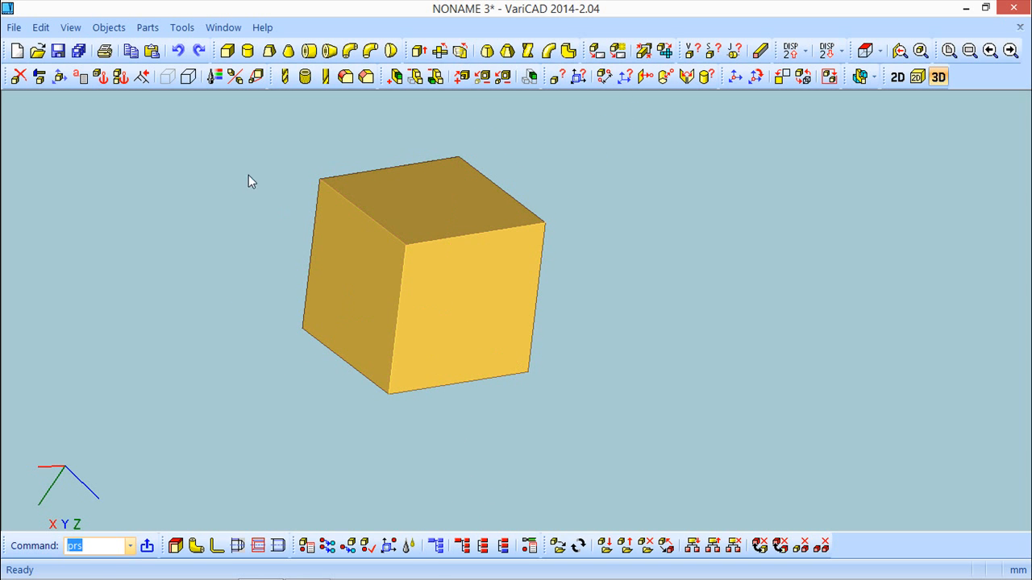
Step: Start a new pipe with a 15 mm outer diameter, 8 mm inner diameter and 15 mm elbow radius
{"action": "left_click", "coordinate": [195, 545]}
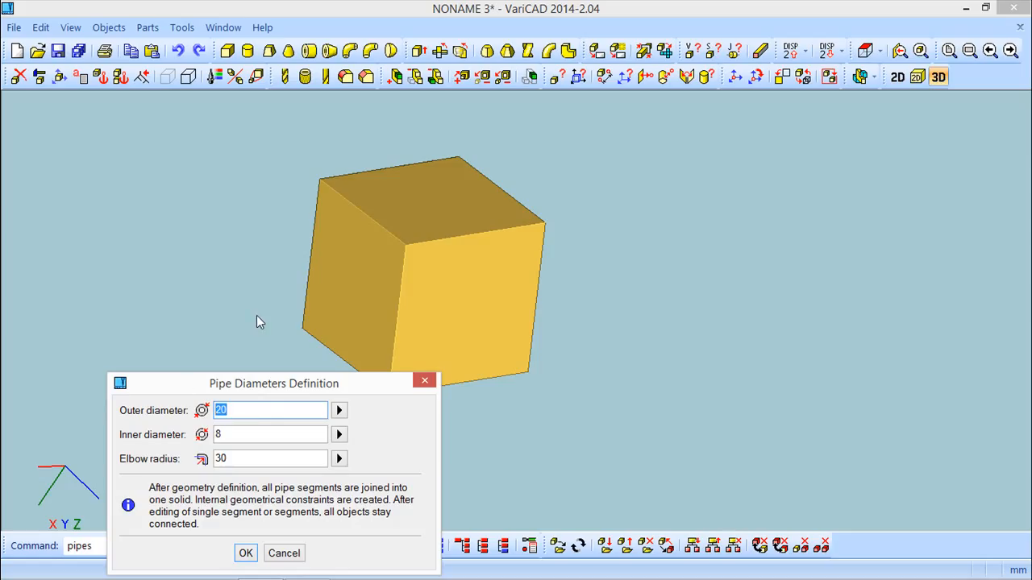
{"action": "type", "text": "15"}
{"action": "double_click", "coordinate": [240, 461]}
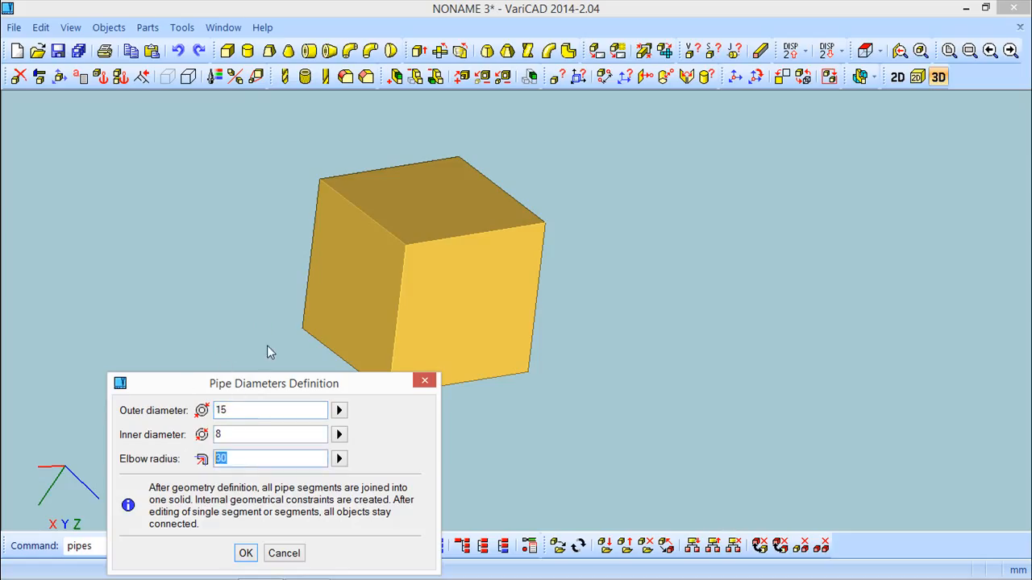
{"action": "type", "text": "15"}
{"action": "left_click", "coordinate": [246, 555]}
Step: Create a straight pipe segment about 44 mm long along the local X axis, near the box's lower edge
{"action": "middle_click_drag", "start_coordinate": [281, 513], "coordinate": [362, 414]}
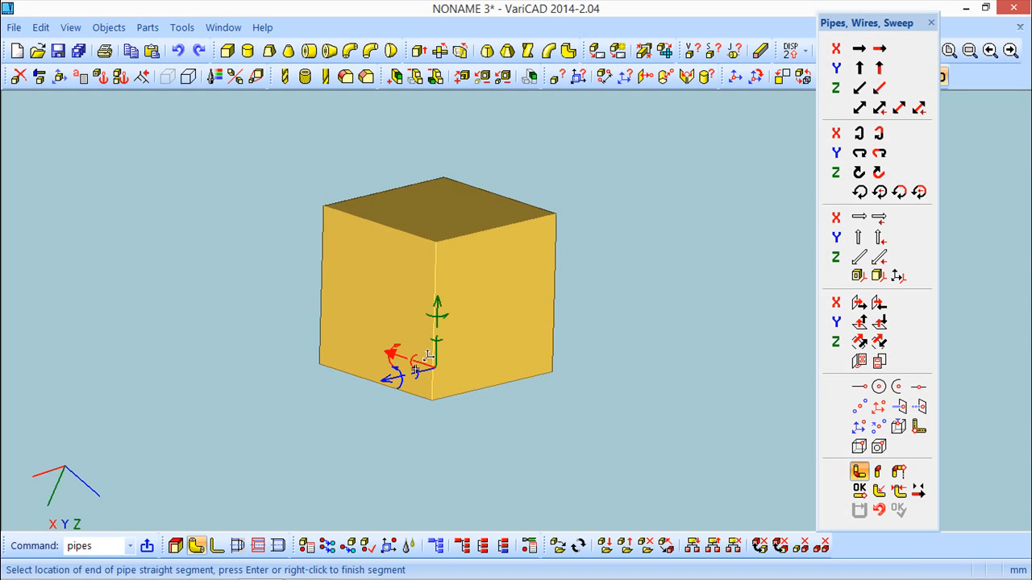
{"action": "middle_click_drag", "start_coordinate": [562, 414], "coordinate": [488, 321]}
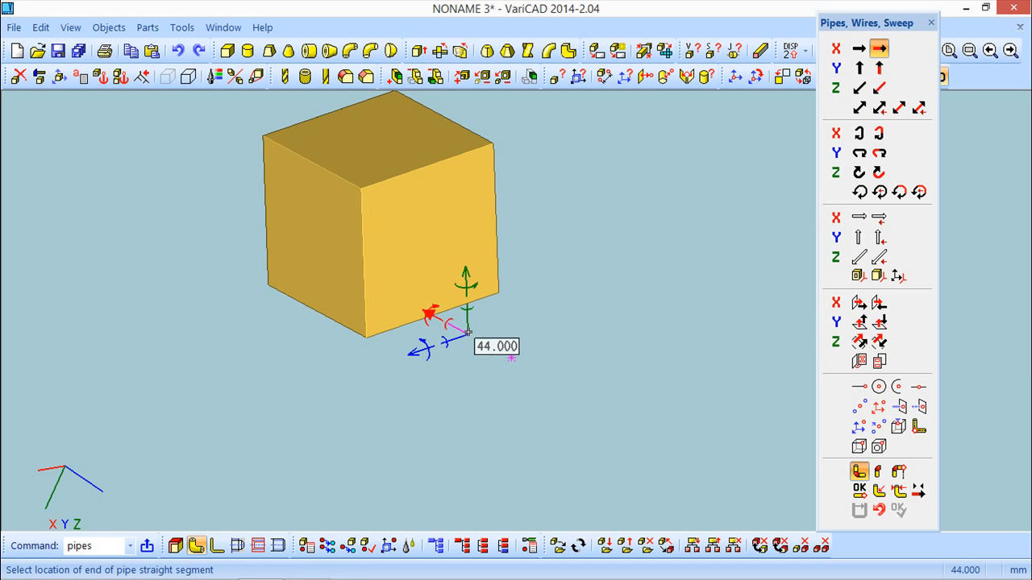
{"action": "left_click", "coordinate": [471, 333]}
{"action": "left_click", "coordinate": [511, 358]}
{"action": "middle_click_drag", "start_coordinate": [513, 360], "coordinate": [534, 363]}
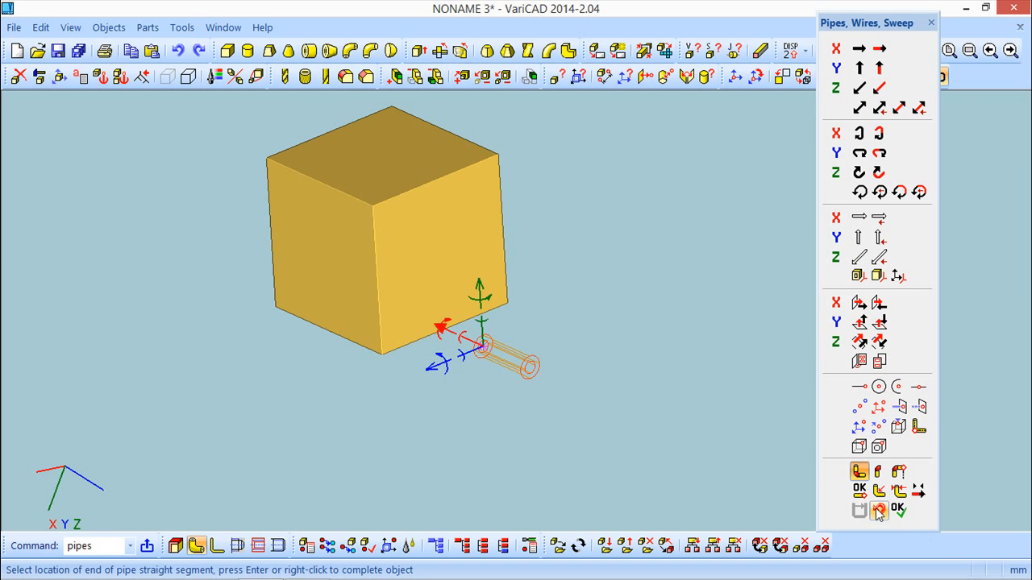
Step: Try to route the pipe along its local X axis around the corner between the box's two front side faces
{"action": "right_click", "coordinate": [492, 341]}
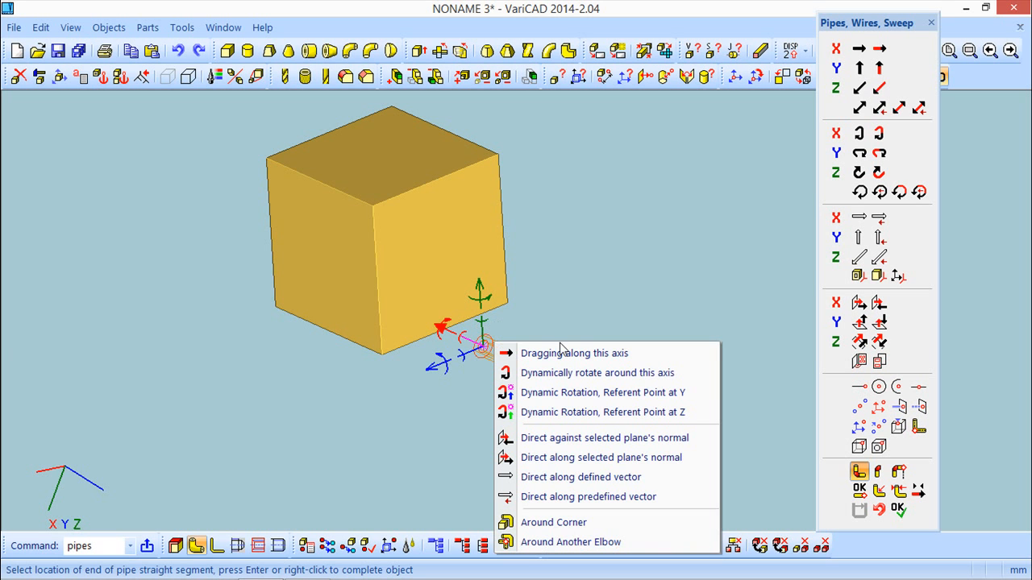
{"action": "left_click", "coordinate": [578, 523]}
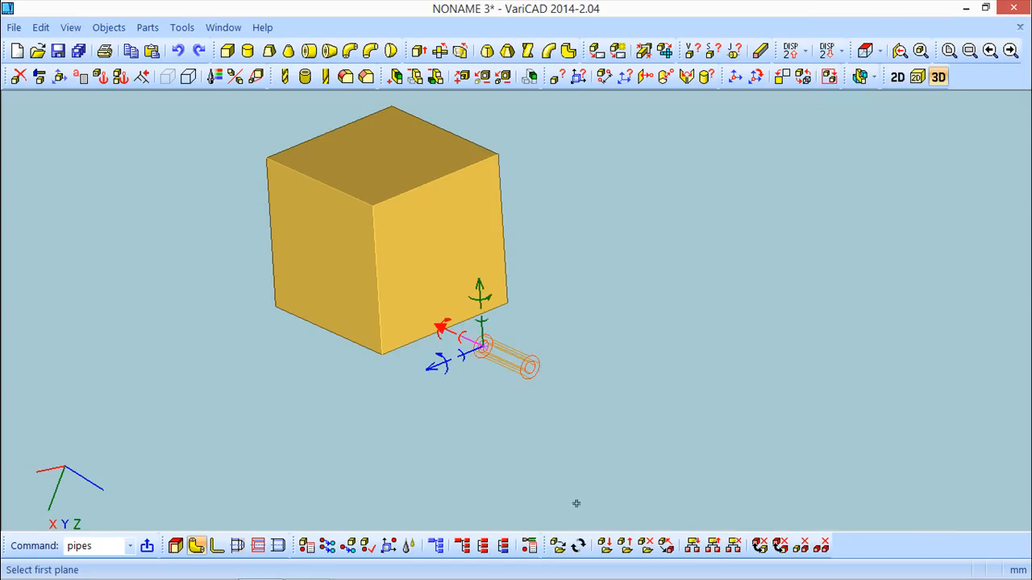
{"action": "left_click", "coordinate": [404, 292]}
{"action": "left_click", "coordinate": [328, 283]}
{"action": "middle_click_drag", "start_coordinate": [337, 272], "coordinate": [417, 352]}
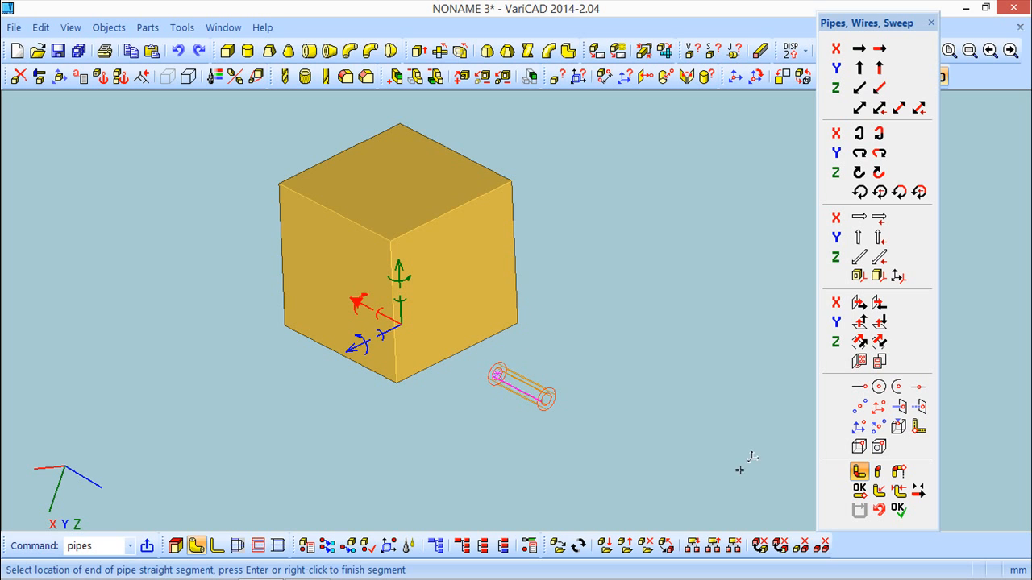
{"action": "left_click", "coordinate": [879, 510]}
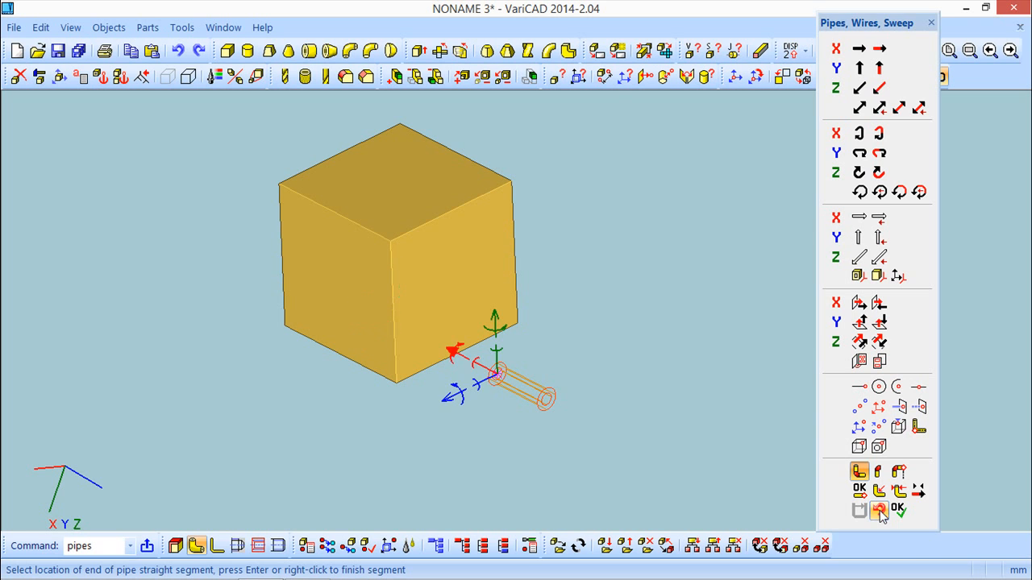
Step: Turn the pipe along its local Y axis, then extend it around the corner between the box's two front side faces
{"action": "left_click", "coordinate": [486, 381]}
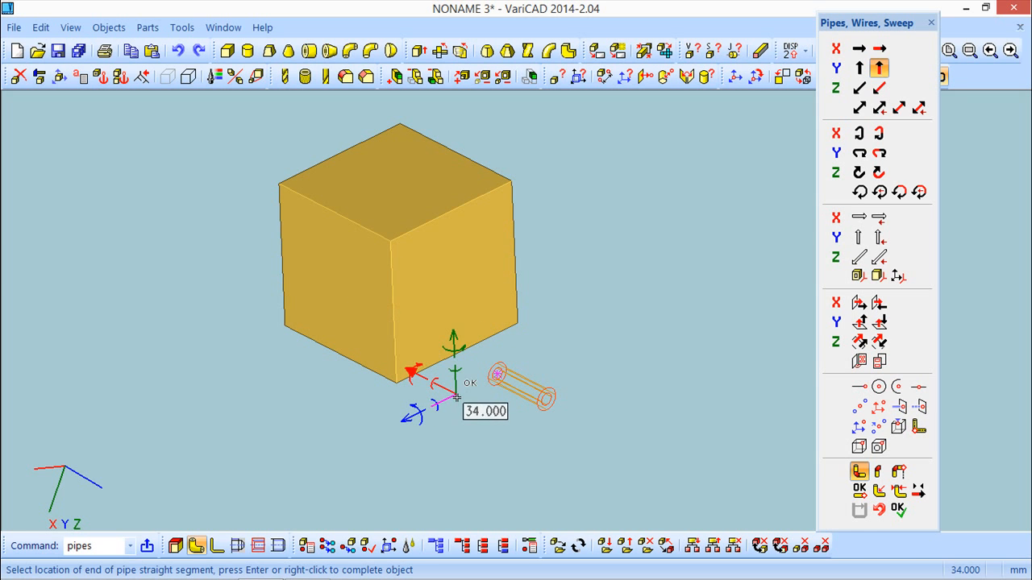
{"action": "left_click", "coordinate": [449, 400]}
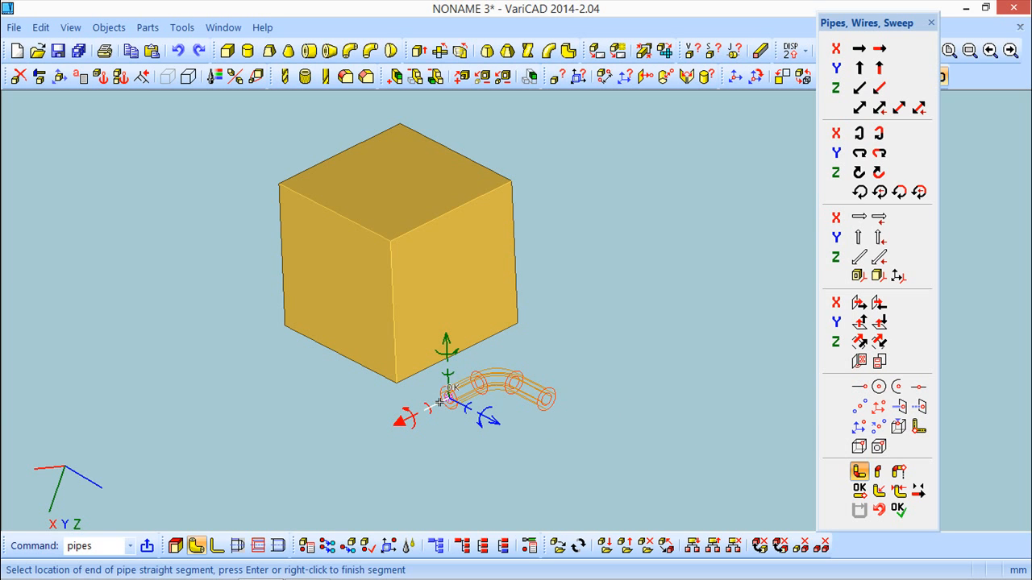
{"action": "right_click", "coordinate": [449, 398]}
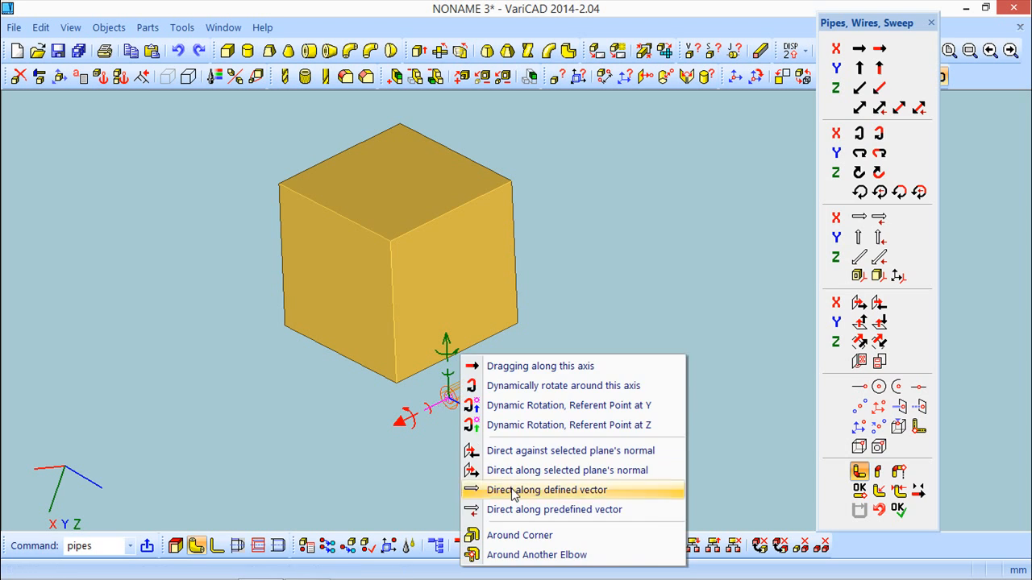
{"action": "left_click", "coordinate": [594, 532]}
{"action": "left_click", "coordinate": [366, 328]}
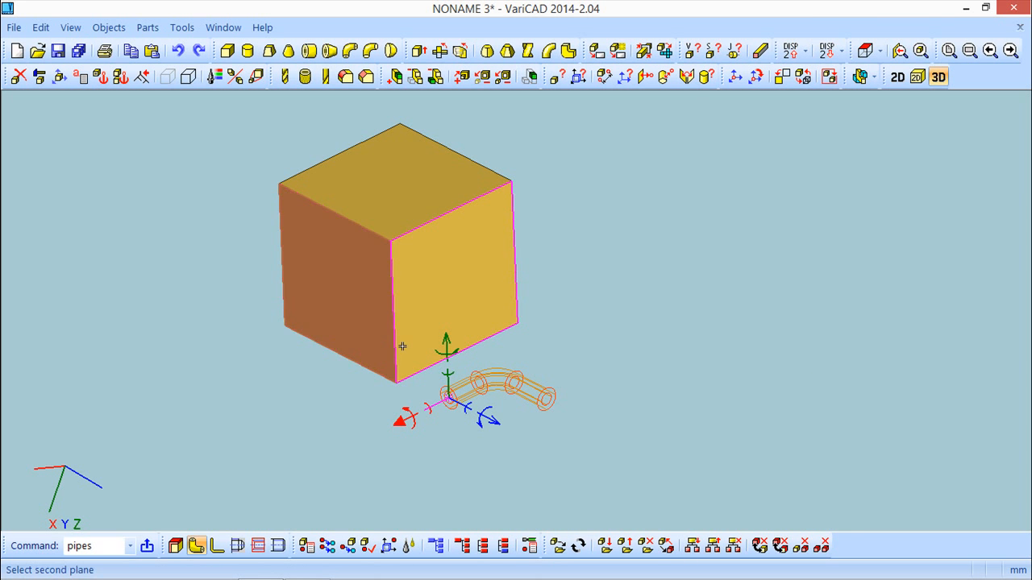
{"action": "left_click", "coordinate": [414, 350]}
{"action": "mouse_move", "coordinate": [491, 426]}
{"action": "middle_mouse_down"}
{"action": "mouse_move", "coordinate": [486, 454]}
{"action": "mouse_move", "coordinate": [474, 424]}
{"action": "middle_mouse_up"}
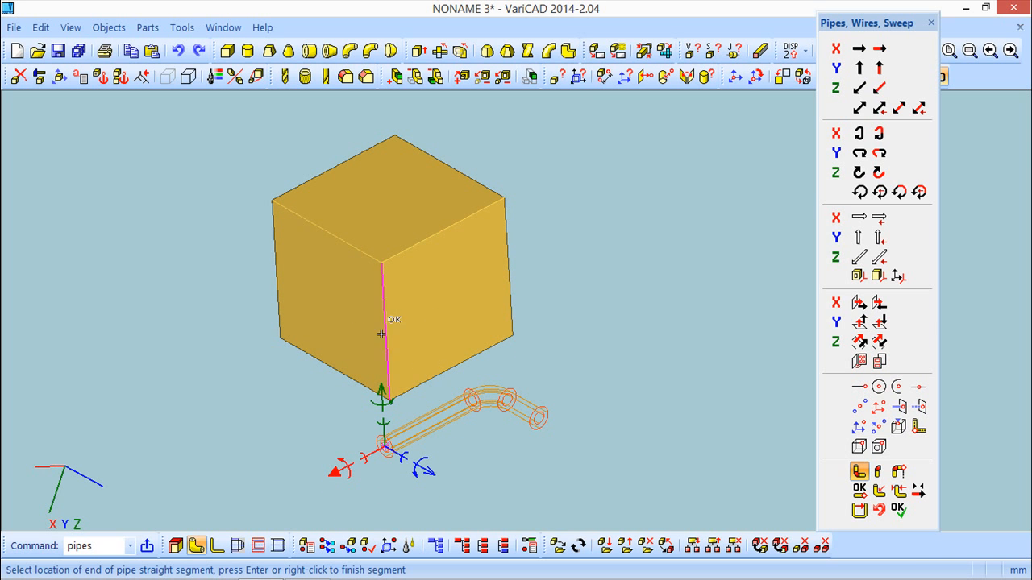
Step: Add a pipe segment along the local Y axis around the box's second vertical corner, using Around Corner with the two adjacent side faces
{"action": "middle_click_drag", "start_coordinate": [272, 403], "coordinate": [507, 299]}
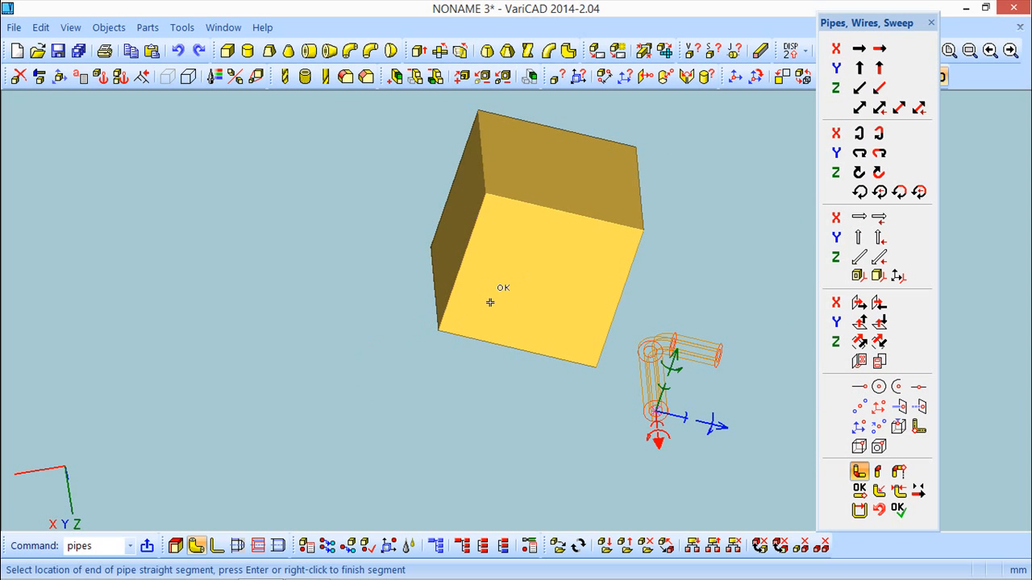
{"action": "right_click", "coordinate": [685, 416]}
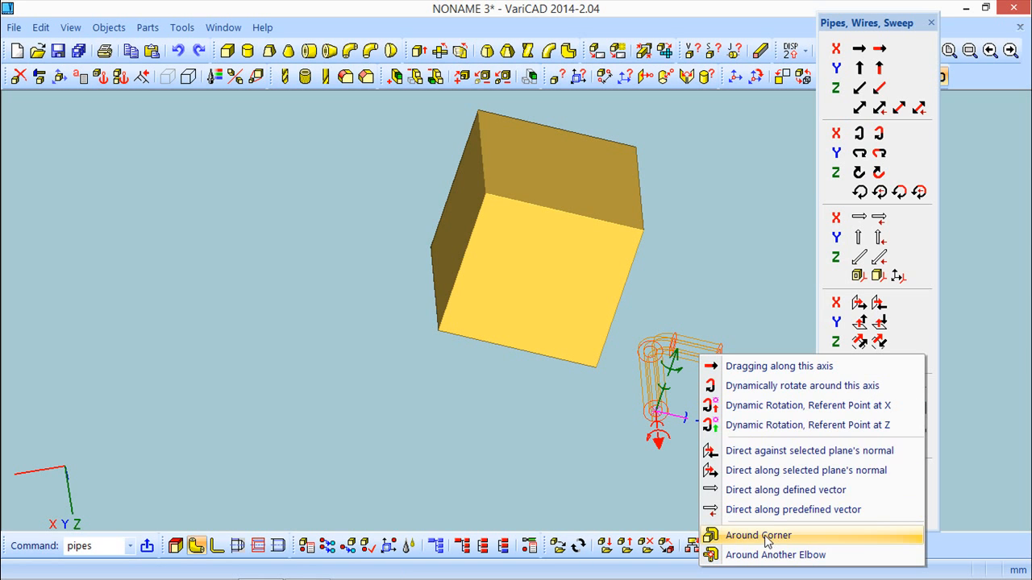
{"action": "left_click", "coordinate": [737, 539]}
{"action": "left_click", "coordinate": [486, 317]}
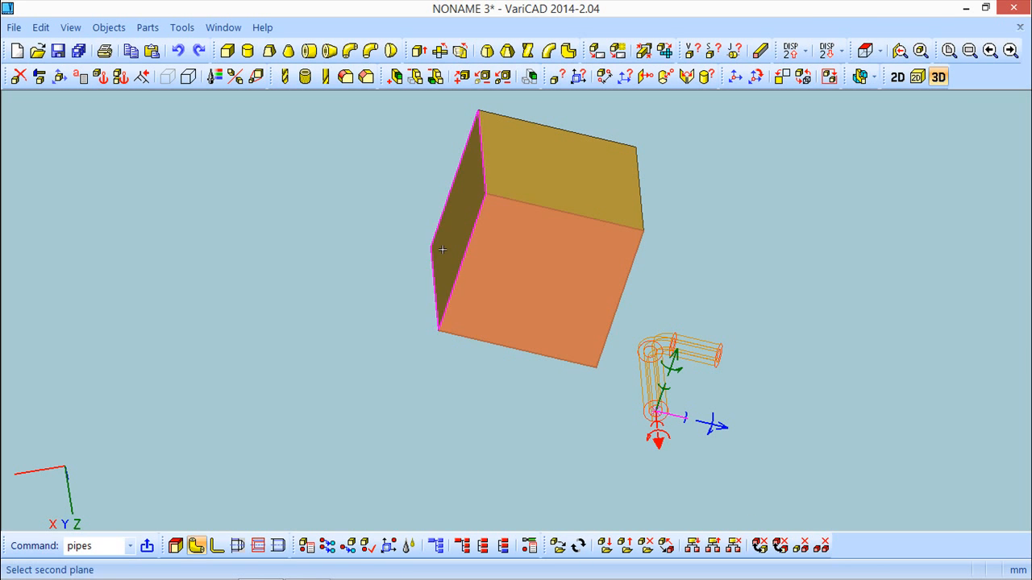
{"action": "left_click", "coordinate": [439, 296]}
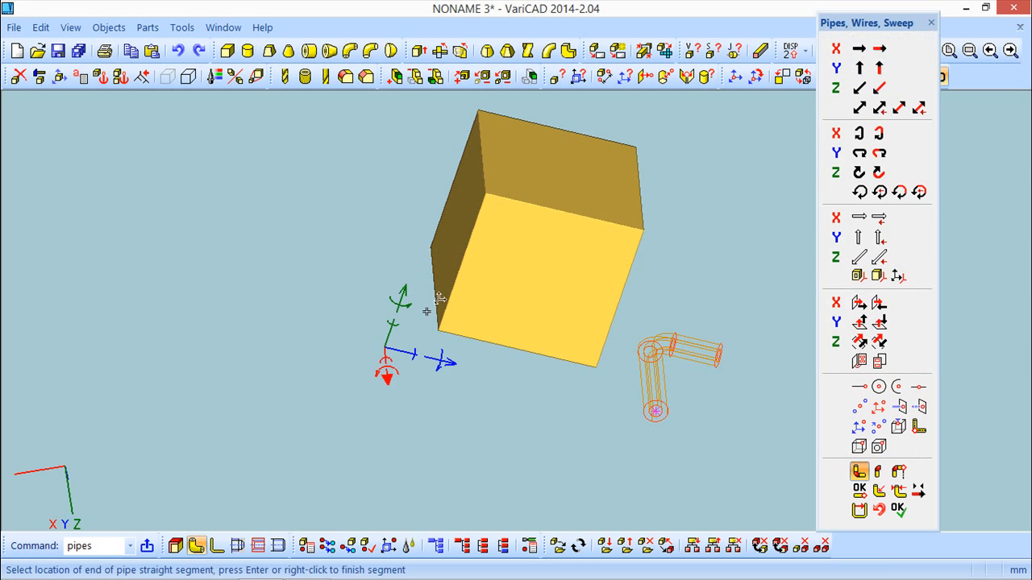
{"action": "right_click", "coordinate": [626, 323]}
Step: Route the pipe around the box's third vertical corner along the local Y axis, using Around Corner with its adjacent side faces
{"action": "mouse_move", "coordinate": [625, 389]}
{"action": "middle_mouse_down"}
{"action": "mouse_move", "coordinate": [594, 410]}
{"action": "mouse_move", "coordinate": [586, 398]}
{"action": "mouse_move", "coordinate": [565, 401]}
{"action": "mouse_move", "coordinate": [564, 423]}
{"action": "mouse_move", "coordinate": [546, 445]}
{"action": "mouse_move", "coordinate": [548, 427]}
{"action": "mouse_move", "coordinate": [594, 390]}
{"action": "mouse_move", "coordinate": [687, 399]}
{"action": "middle_mouse_up"}
{"action": "middle_click_drag", "start_coordinate": [564, 269], "coordinate": [359, 487]}
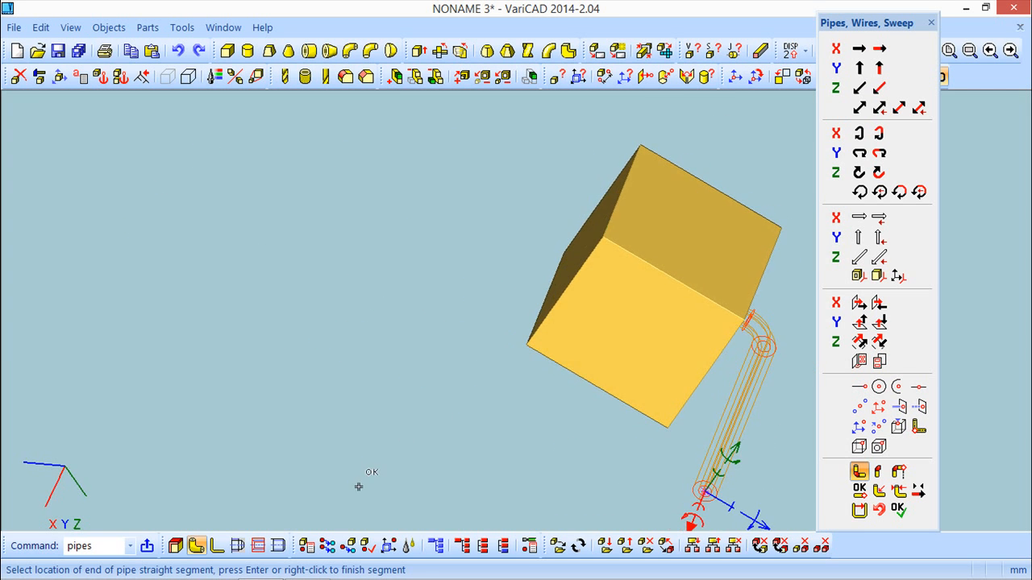
{"action": "right_click", "coordinate": [723, 504]}
{"action": "left_click", "coordinate": [780, 536]}
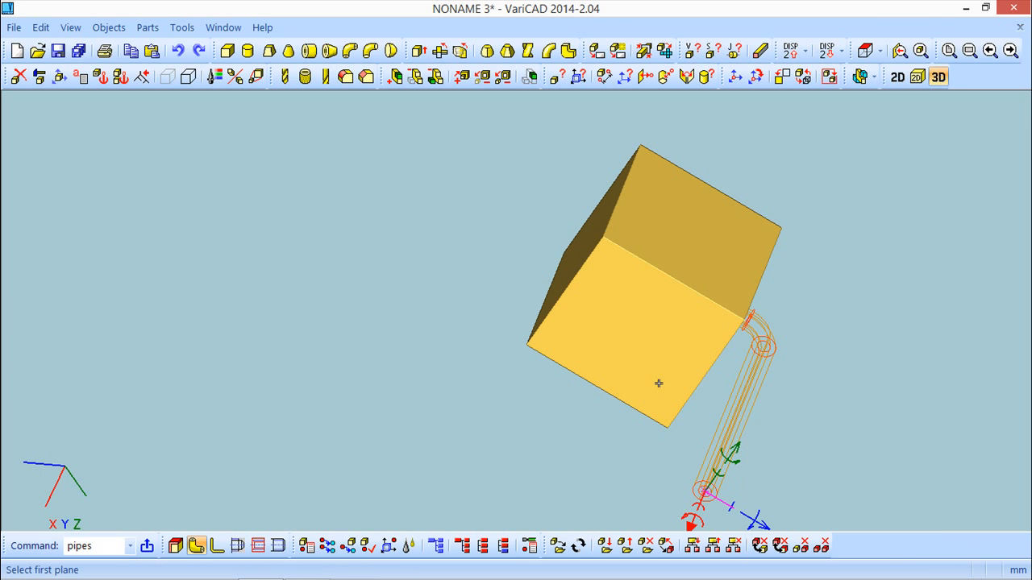
{"action": "left_click", "coordinate": [616, 334]}
{"action": "left_click", "coordinate": [581, 241]}
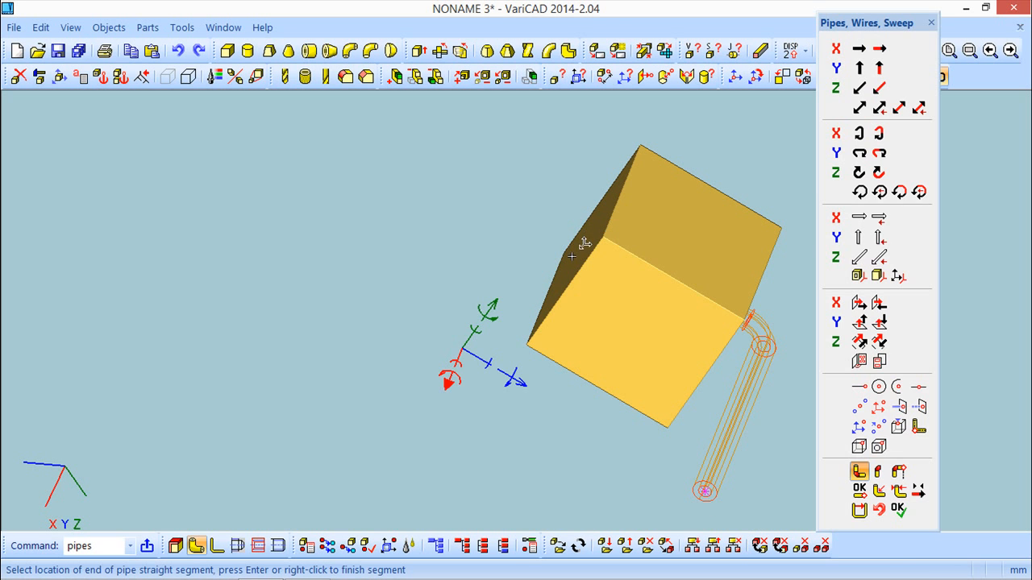
Step: Route the last segment along the local Y axis around the box's fourth vertical corner and complete the pipe
{"action": "middle_click_drag", "start_coordinate": [519, 334], "coordinate": [522, 376]}
{"action": "left_click", "coordinate": [948, 52]}
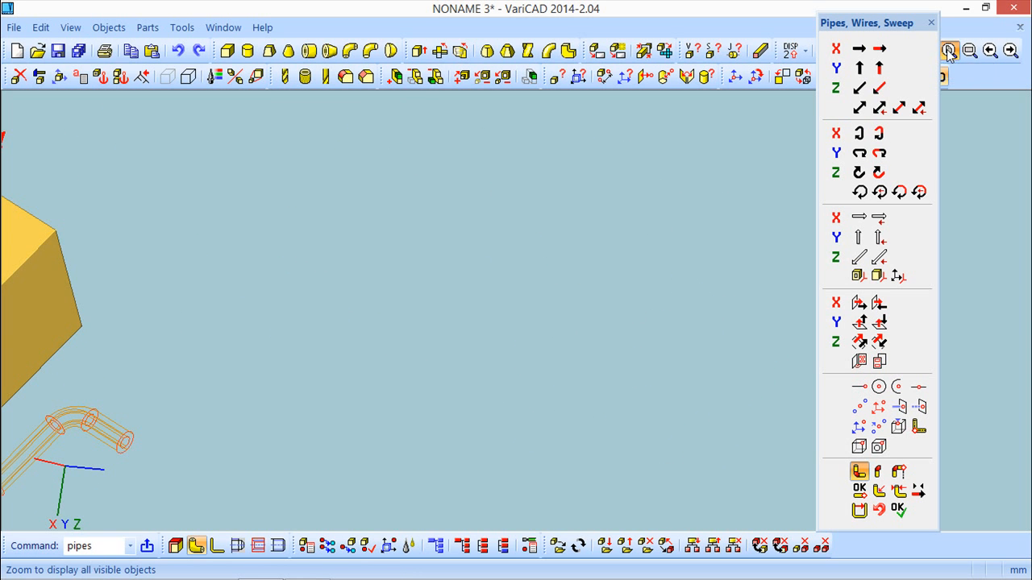
{"action": "middle_click_drag", "start_coordinate": [261, 352], "coordinate": [385, 434]}
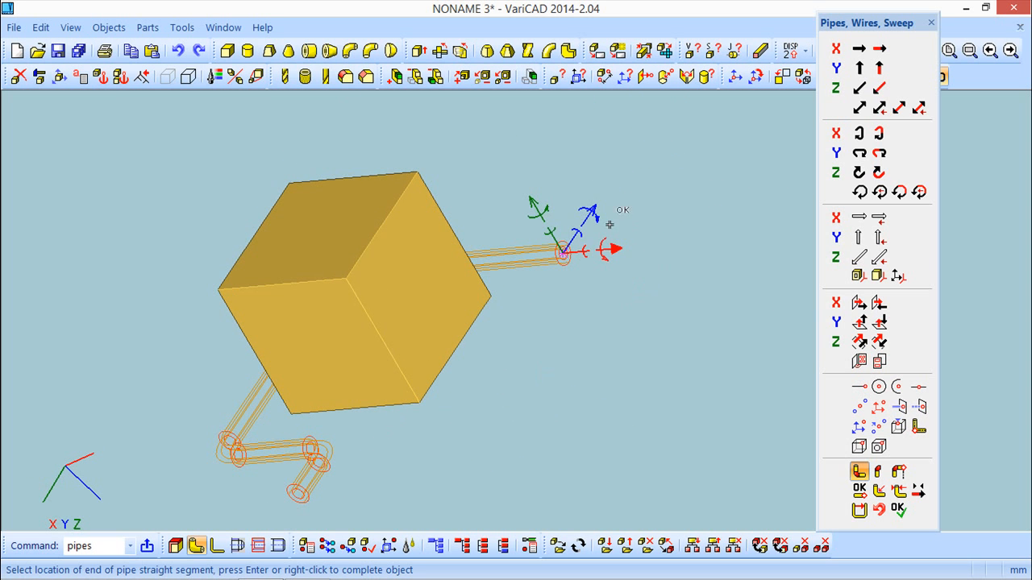
{"action": "left_click", "coordinate": [575, 239]}
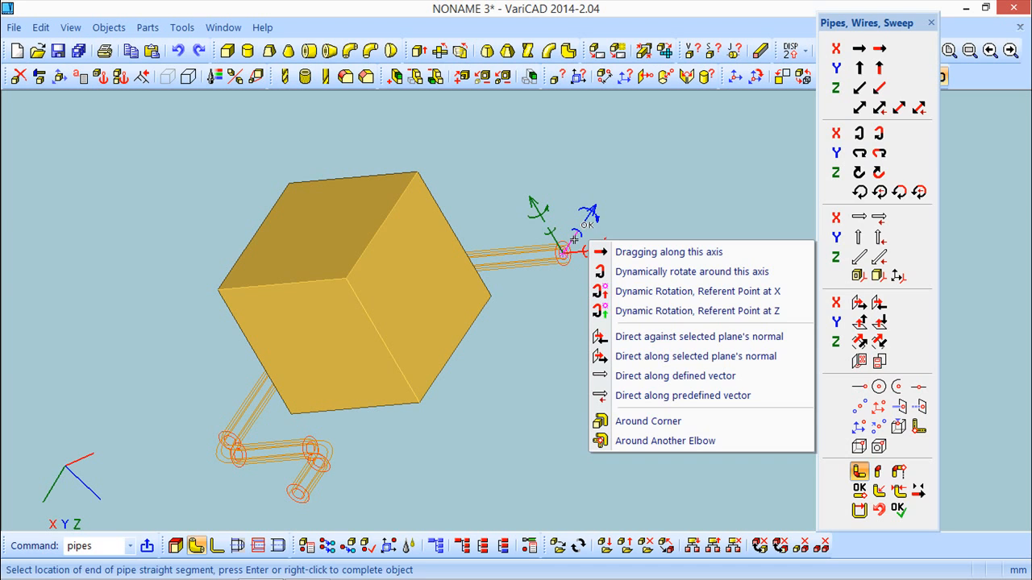
{"action": "left_click", "coordinate": [637, 423]}
{"action": "left_click", "coordinate": [452, 289]}
{"action": "left_click", "coordinate": [335, 354]}
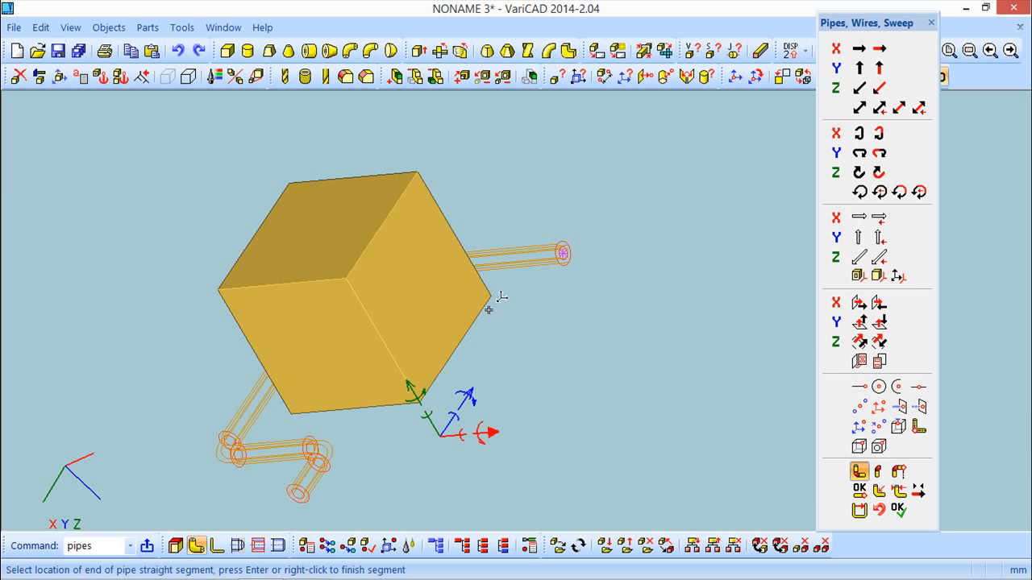
{"action": "left_click", "coordinate": [898, 509]}
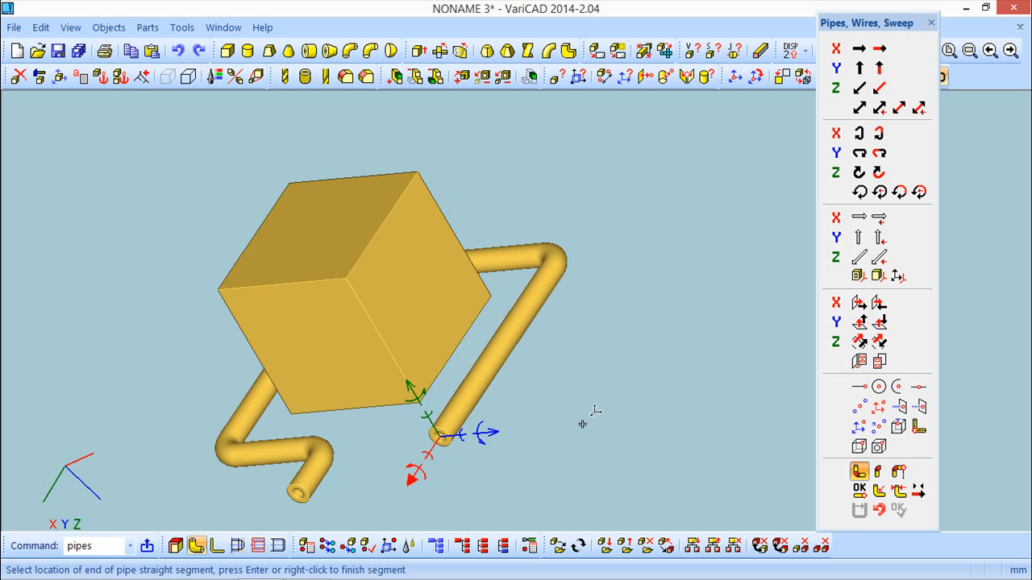
Step: Place the start of a new pipe about 34 mm along the local Y axis from the finished pipe's end
{"action": "scroll", "coordinate": [572, 410], "scroll_direction": "down", "scroll_amount": 3}
{"action": "middle_click_drag", "start_coordinate": [571, 410], "coordinate": [468, 374]}
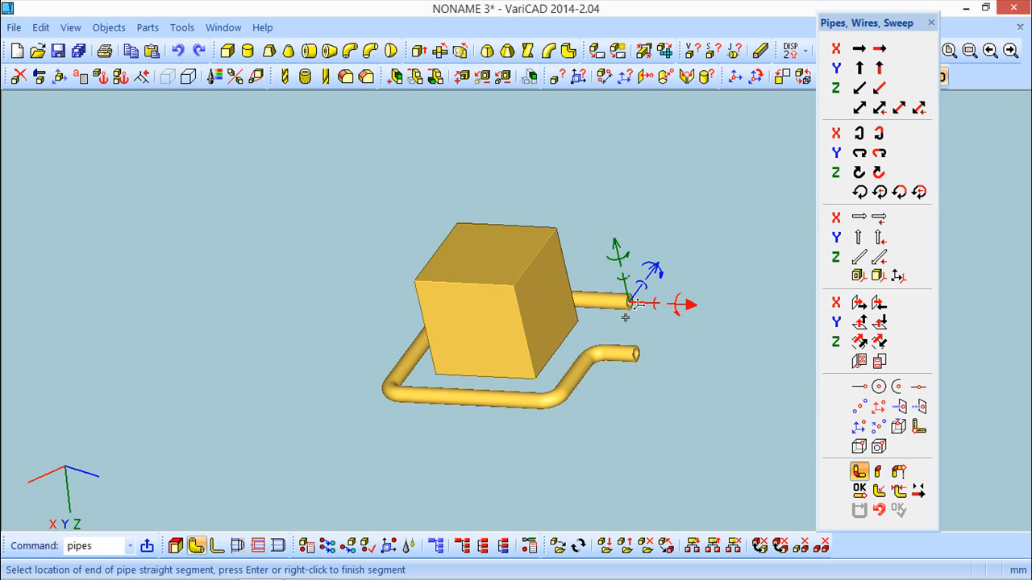
{"action": "scroll", "coordinate": [609, 339], "scroll_direction": "up", "scroll_amount": 3}
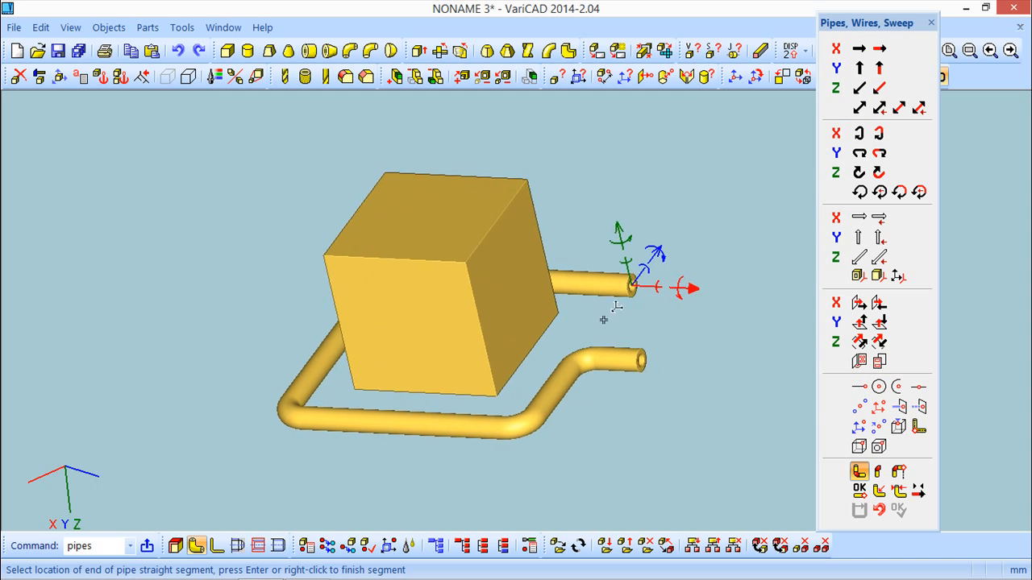
{"action": "mouse_move", "coordinate": [506, 310]}
{"action": "middle_mouse_down"}
{"action": "mouse_move", "coordinate": [537, 336]}
{"action": "mouse_move", "coordinate": [504, 322]}
{"action": "mouse_move", "coordinate": [516, 322]}
{"action": "middle_mouse_up"}
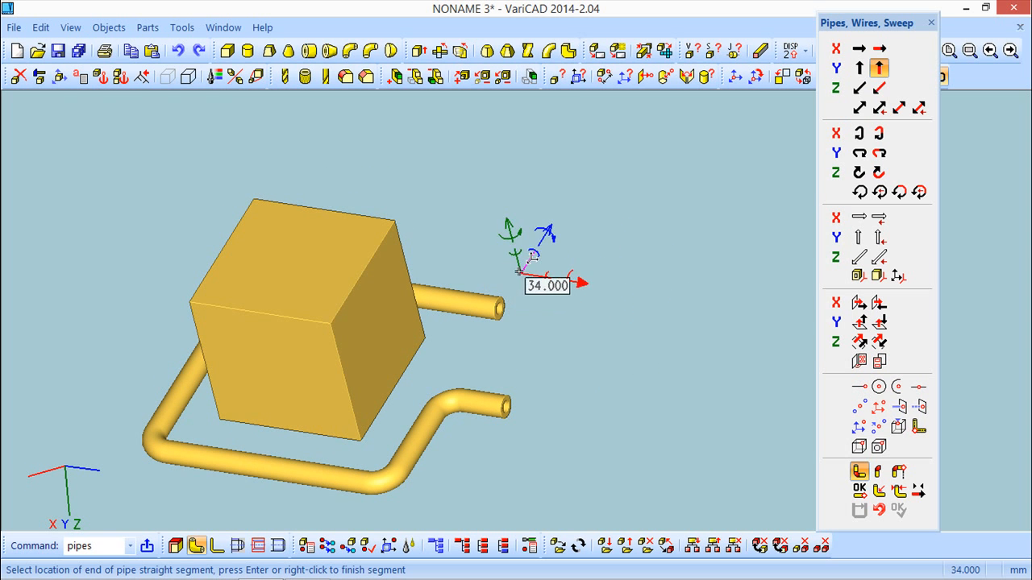
{"action": "left_click", "coordinate": [593, 286]}
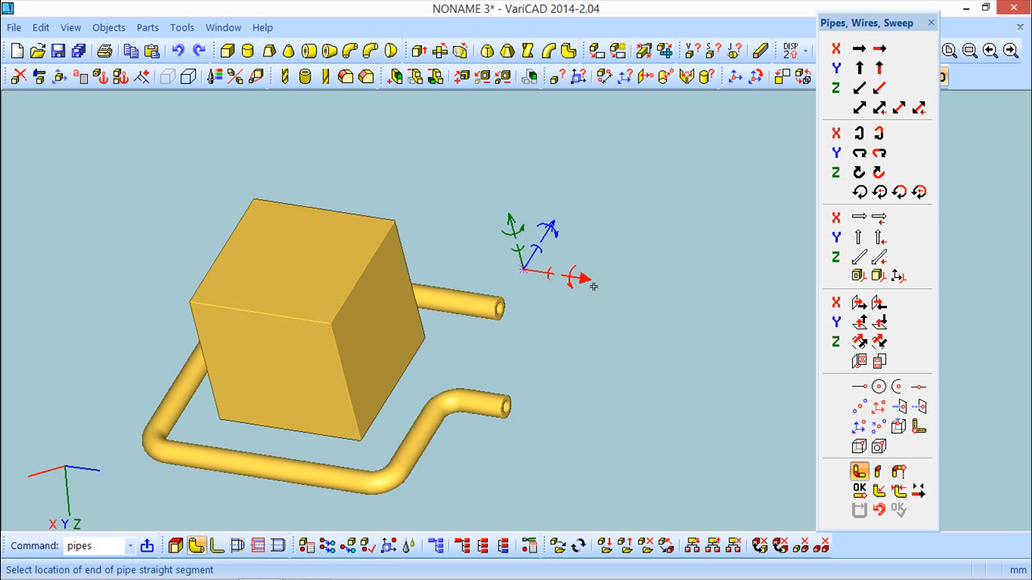
Step: Create the new pipe's first segment along the local X axis with Around Another Elbow, using the two straight pipes meeting at the existing elbow
{"action": "middle_click_drag", "start_coordinate": [566, 322], "coordinate": [582, 305]}
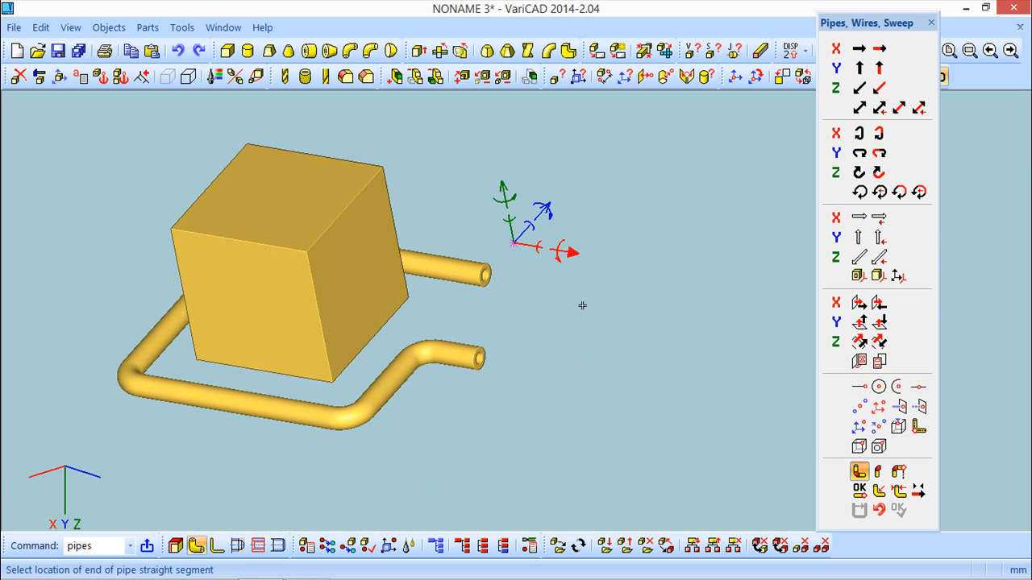
{"action": "left_click", "coordinate": [525, 245]}
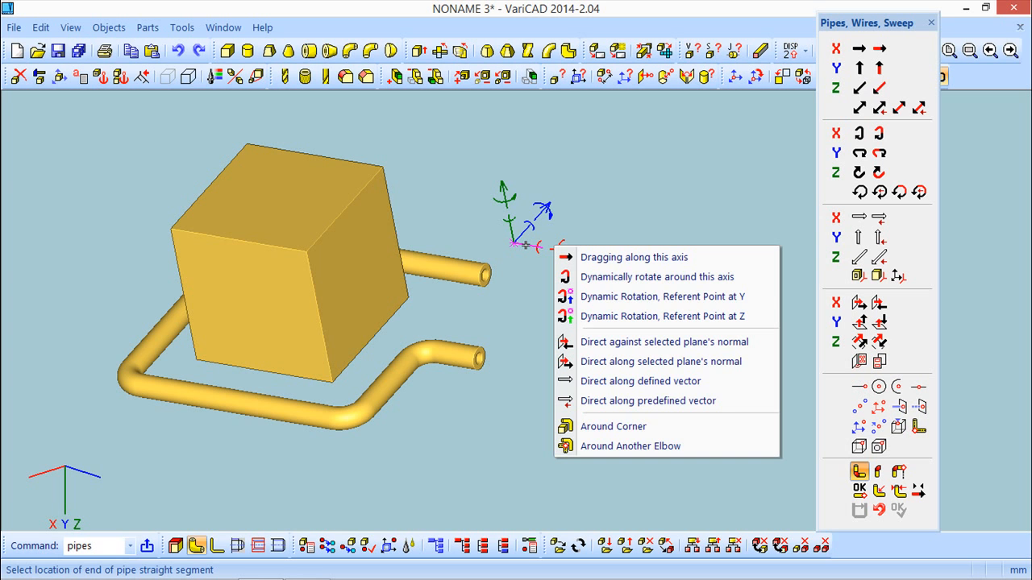
{"action": "left_click", "coordinate": [611, 448]}
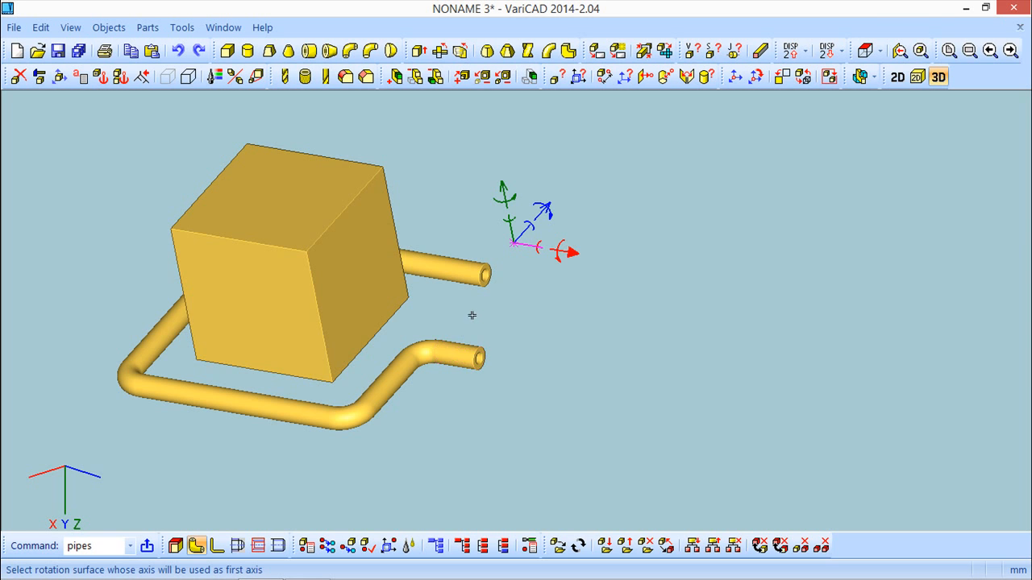
{"action": "middle_click_drag", "start_coordinate": [430, 401], "coordinate": [567, 425]}
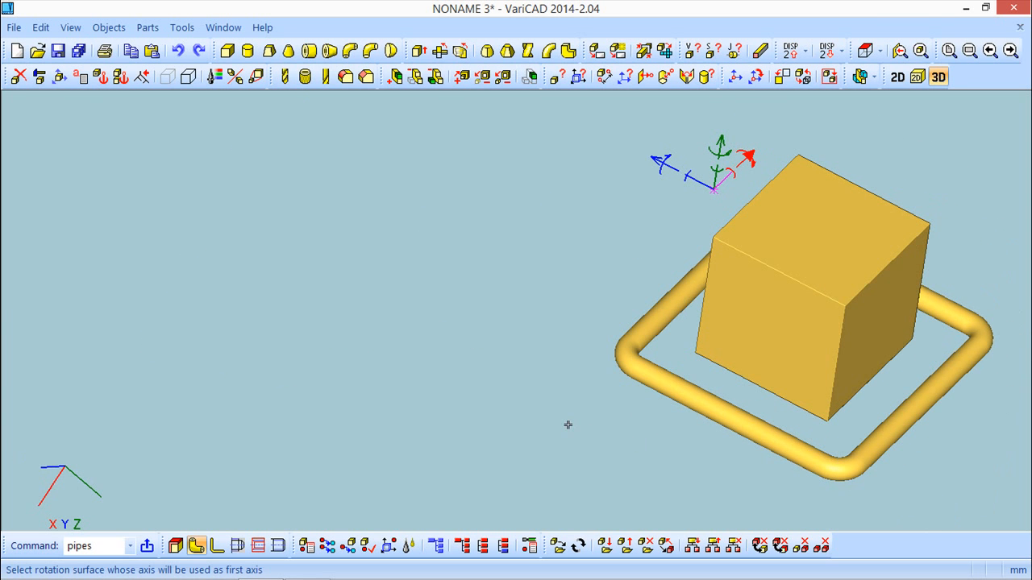
{"action": "left_click", "coordinate": [661, 314]}
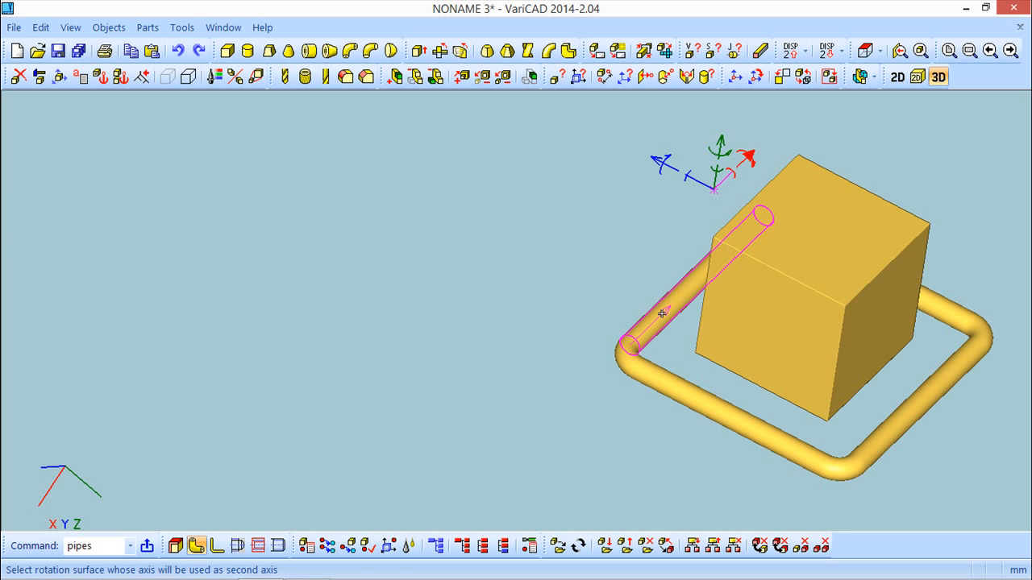
{"action": "left_click", "coordinate": [666, 388]}
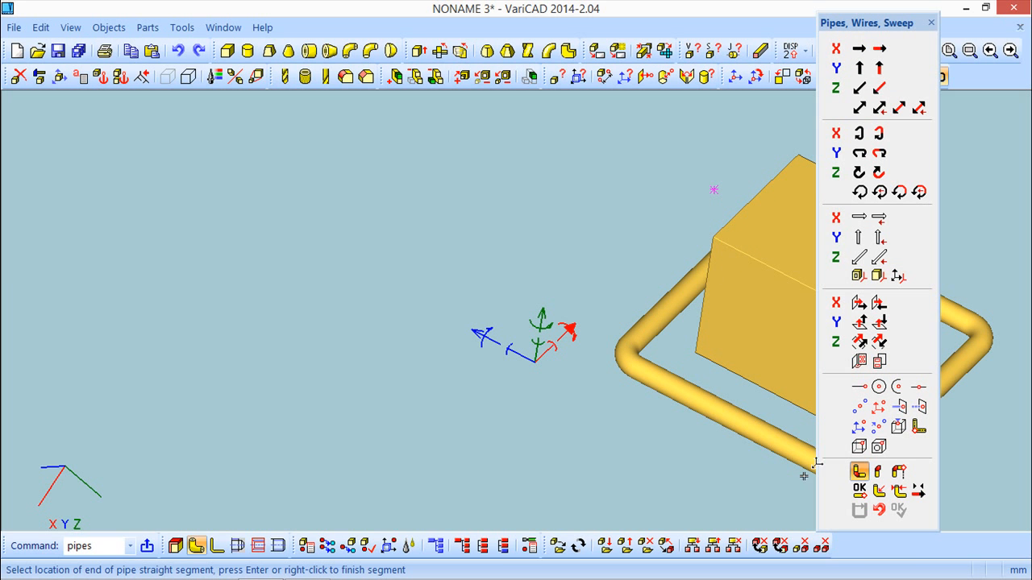
{"action": "key", "text": "Return"}
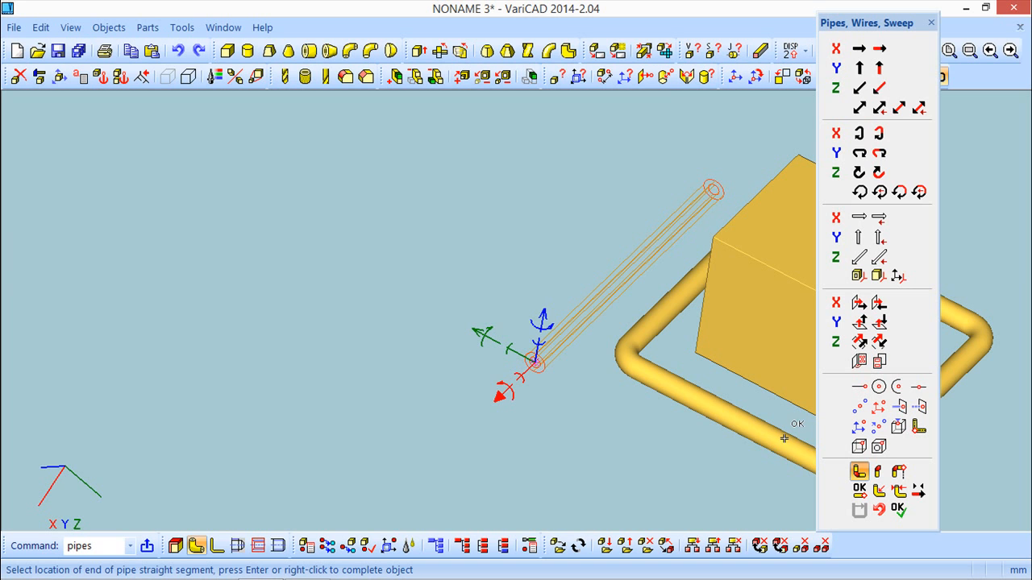
Step: Create the second segment along the local Z axis with Around Another Elbow, using the two straight pipes meeting at the existing pipe's next elbow
{"action": "right_click", "coordinate": [544, 354]}
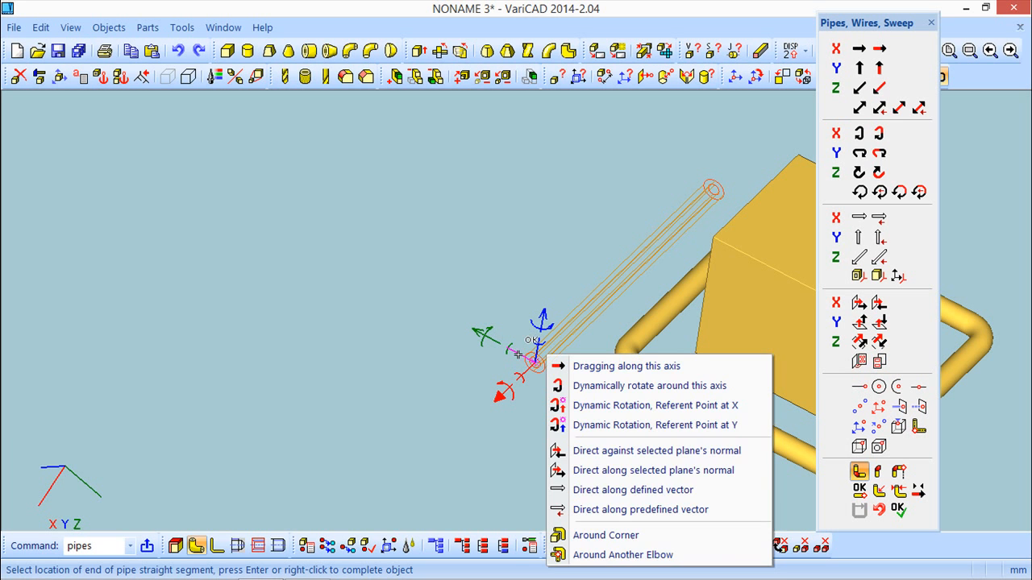
{"action": "left_click", "coordinate": [634, 557]}
{"action": "left_click", "coordinate": [681, 398]}
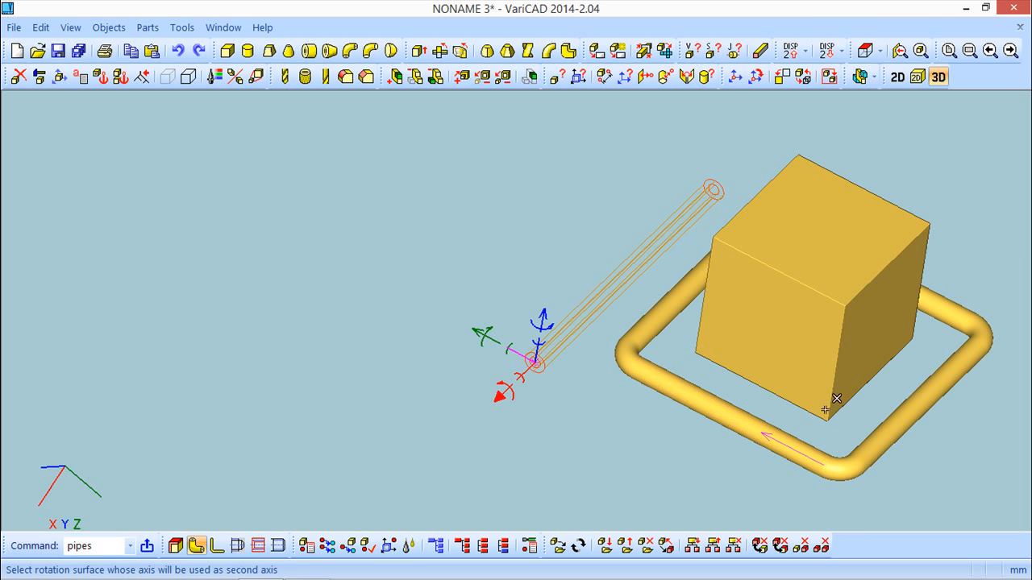
{"action": "left_click", "coordinate": [894, 429]}
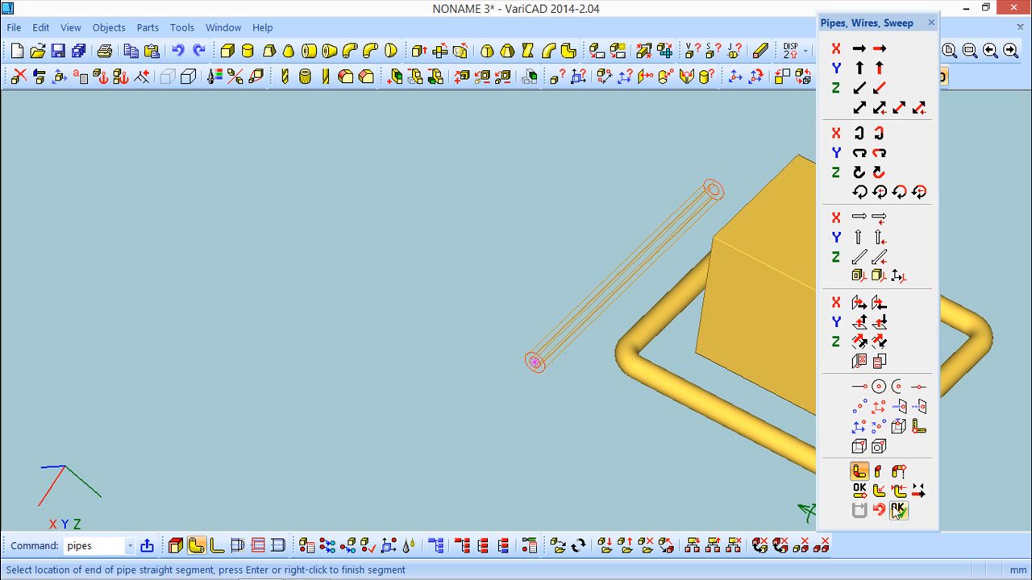
{"action": "left_click", "coordinate": [947, 494]}
Step: Create the third segment with Around Another Elbow, following the two straight pipes at the existing pipe's following elbow
{"action": "middle_click_drag", "start_coordinate": [574, 361], "coordinate": [427, 405]}
{"action": "right_click", "coordinate": [399, 385]}
{"action": "left_click", "coordinate": [476, 555]}
{"action": "left_click", "coordinate": [528, 176]}
{"action": "left_click", "coordinate": [495, 258]}
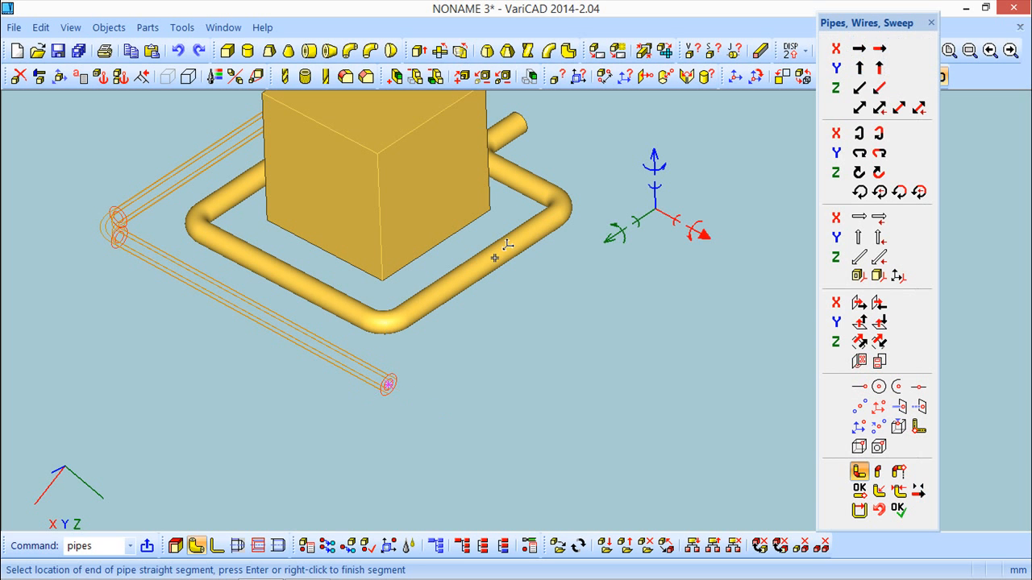
{"action": "left_click", "coordinate": [552, 252]}
Step: Create the fourth segment with Around Another Elbow, using the existing pipe's short end section and the straight pipe adjoining it
{"action": "middle_click_drag", "start_coordinate": [548, 337], "coordinate": [602, 320]}
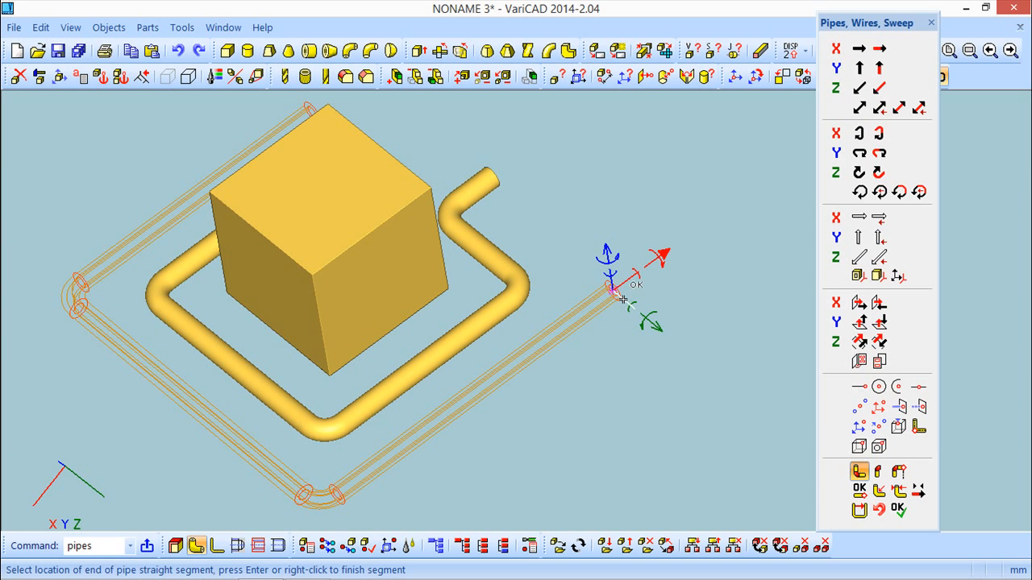
{"action": "right_click", "coordinate": [623, 299]}
{"action": "left_click", "coordinate": [685, 498]}
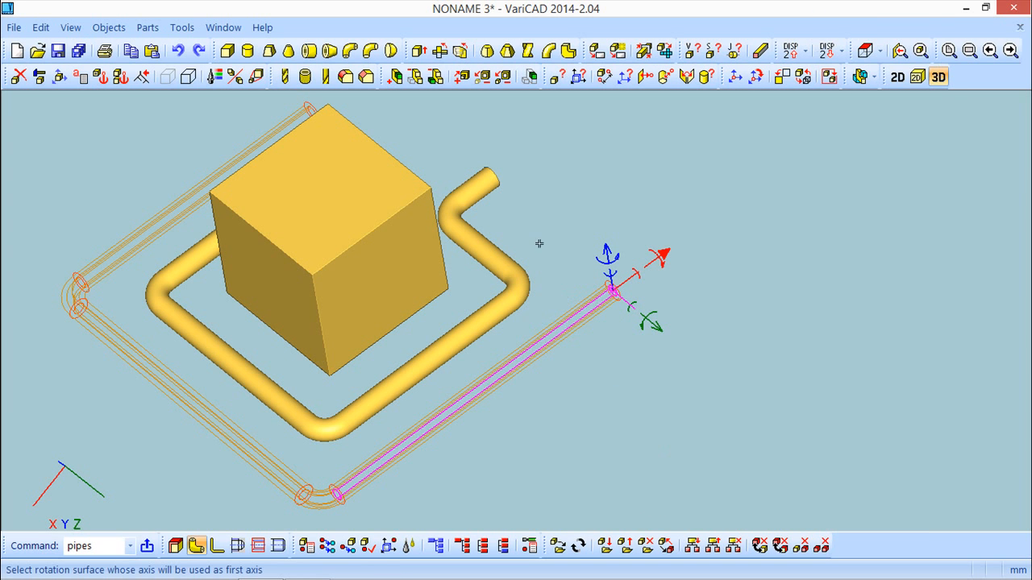
{"action": "left_click", "coordinate": [479, 189]}
{"action": "left_click", "coordinate": [468, 230]}
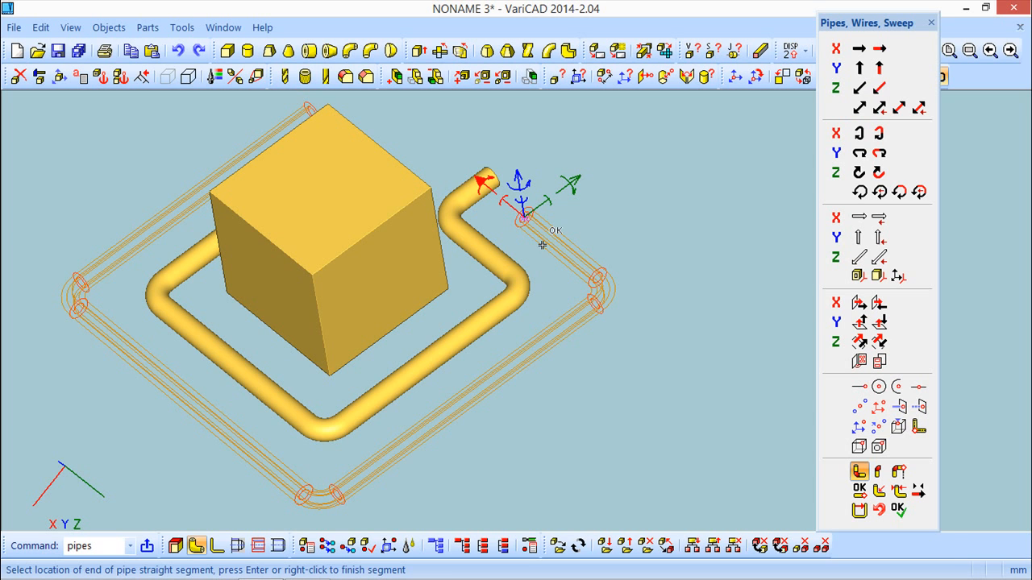
Step: Add a short end segment along the local Z axis, parallel to the existing pipe's end section, and complete the outer pipe
{"action": "left_click", "coordinate": [545, 205]}
{"action": "key", "text": "Return"}
{"action": "left_click", "coordinate": [898, 509]}
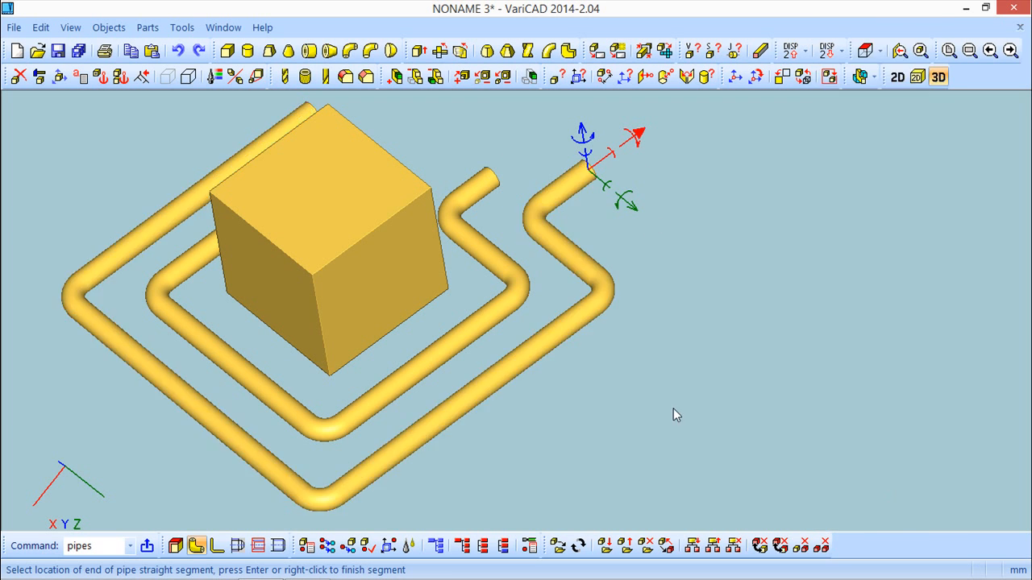
{"action": "middle_click_drag", "start_coordinate": [560, 347], "coordinate": [467, 379]}
{"action": "middle_click_drag", "start_coordinate": [387, 335], "coordinate": [509, 378]}
{"action": "scroll", "coordinate": [509, 379], "scroll_direction": "up", "scroll_amount": 3}
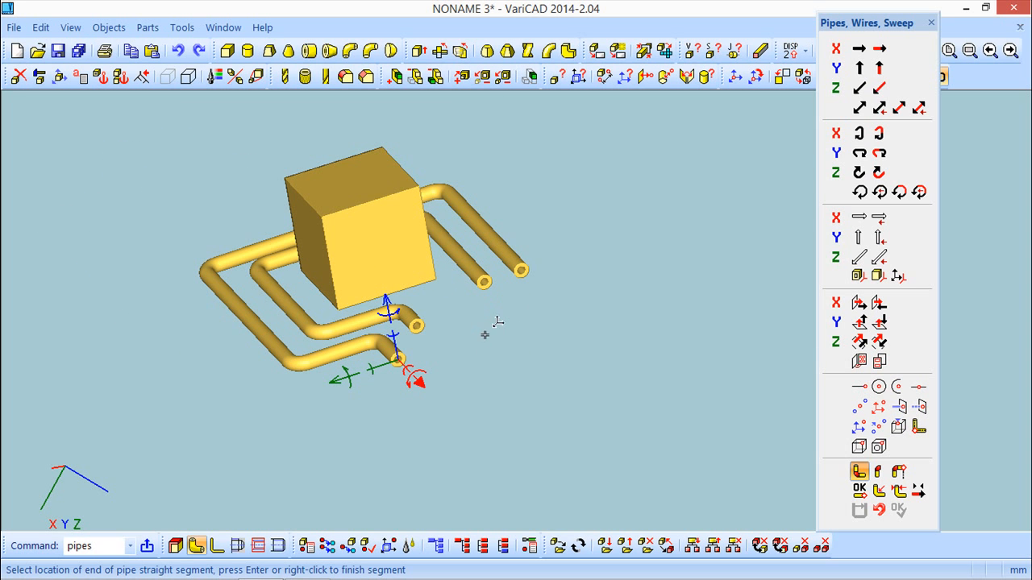
{"action": "mouse_move", "coordinate": [489, 344]}
{"action": "middle_mouse_down"}
{"action": "mouse_move", "coordinate": [500, 362]}
{"action": "mouse_move", "coordinate": [556, 352]}
{"action": "mouse_move", "coordinate": [542, 369]}
{"action": "mouse_move", "coordinate": [502, 349]}
{"action": "middle_mouse_up"}
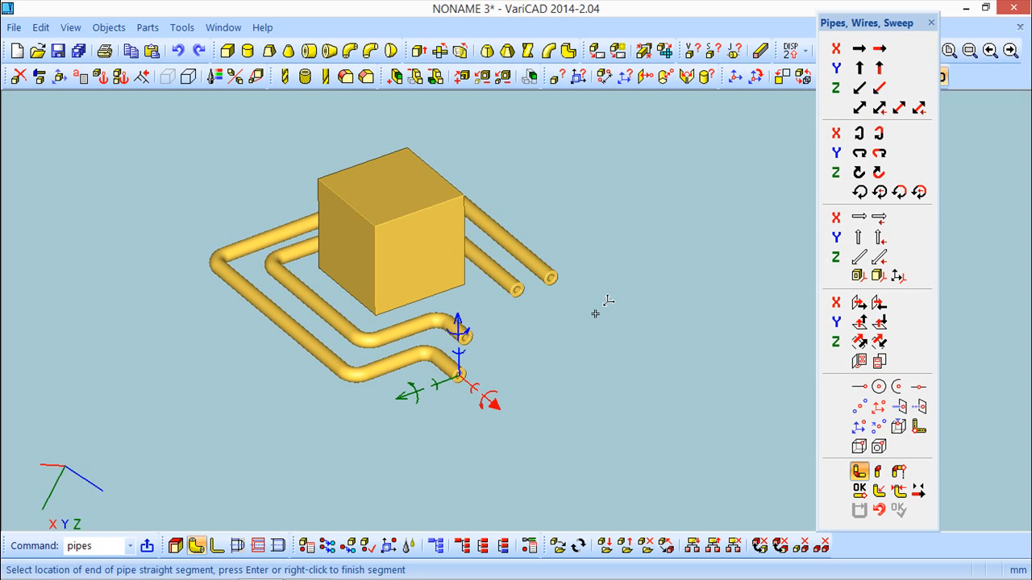
{"action": "middle_click_drag", "start_coordinate": [543, 362], "coordinate": [532, 333]}
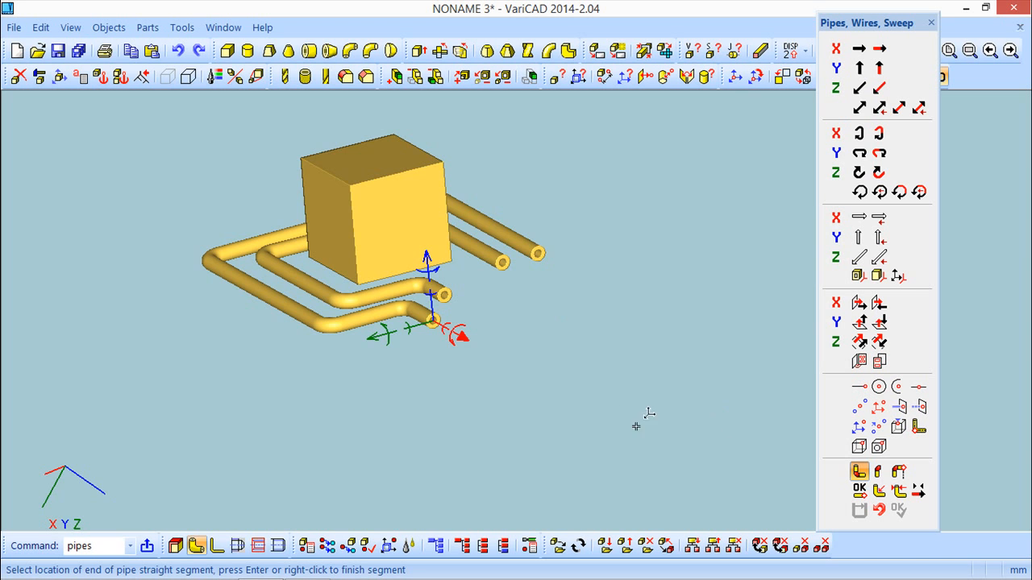
{"action": "middle_click_drag", "start_coordinate": [521, 409], "coordinate": [484, 387]}
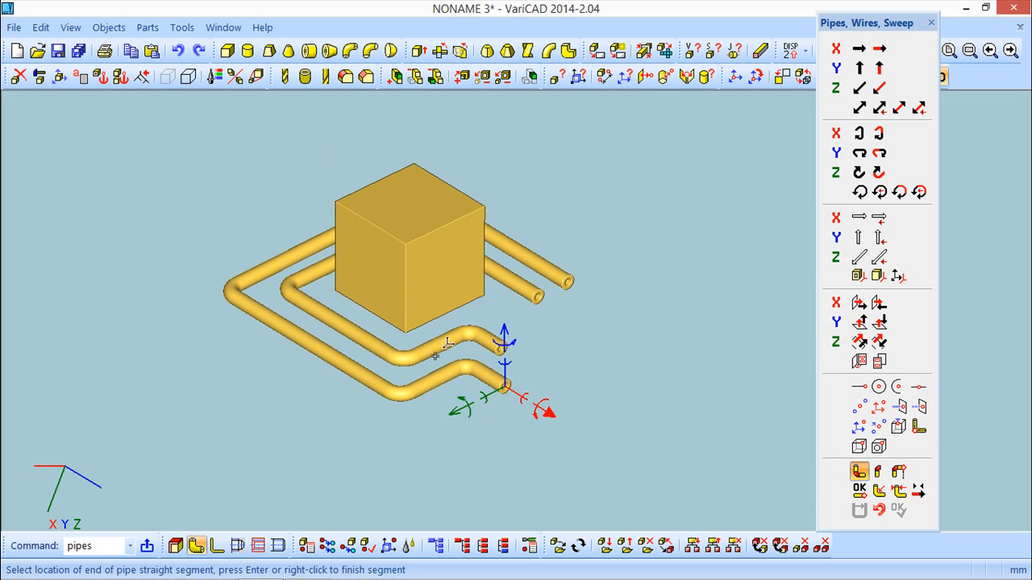
Step: Delete both bent pipes around the box, keeping the box
{"action": "left_click", "coordinate": [19, 76]}
{"action": "left_click", "coordinate": [316, 318]}
{"action": "left_click", "coordinate": [311, 352]}
{"action": "key", "text": "Return"}
{"action": "scroll", "coordinate": [391, 408], "scroll_direction": "up", "scroll_amount": 3}
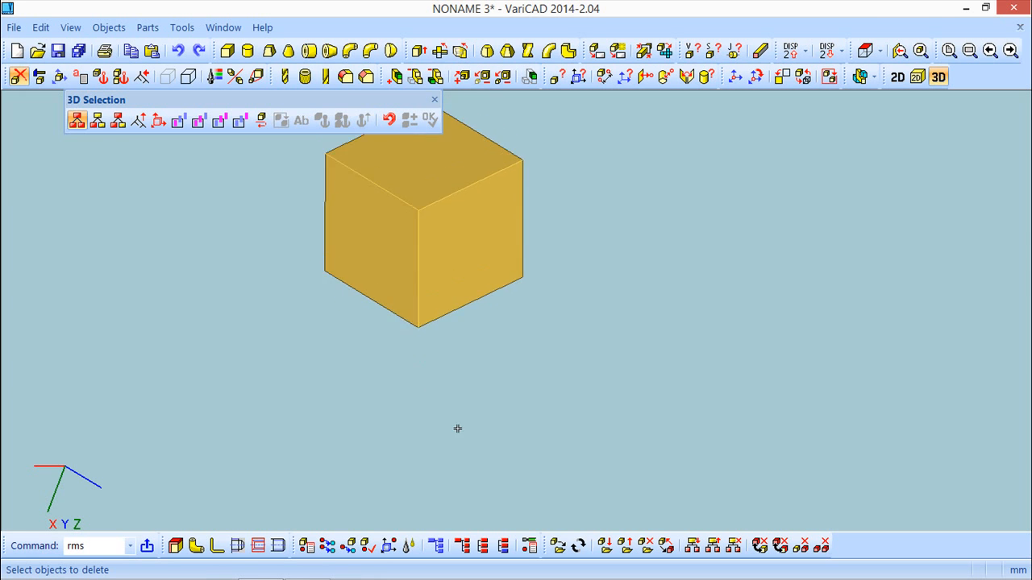
{"action": "middle_click_drag", "start_coordinate": [432, 392], "coordinate": [491, 461], "text": "shift"}
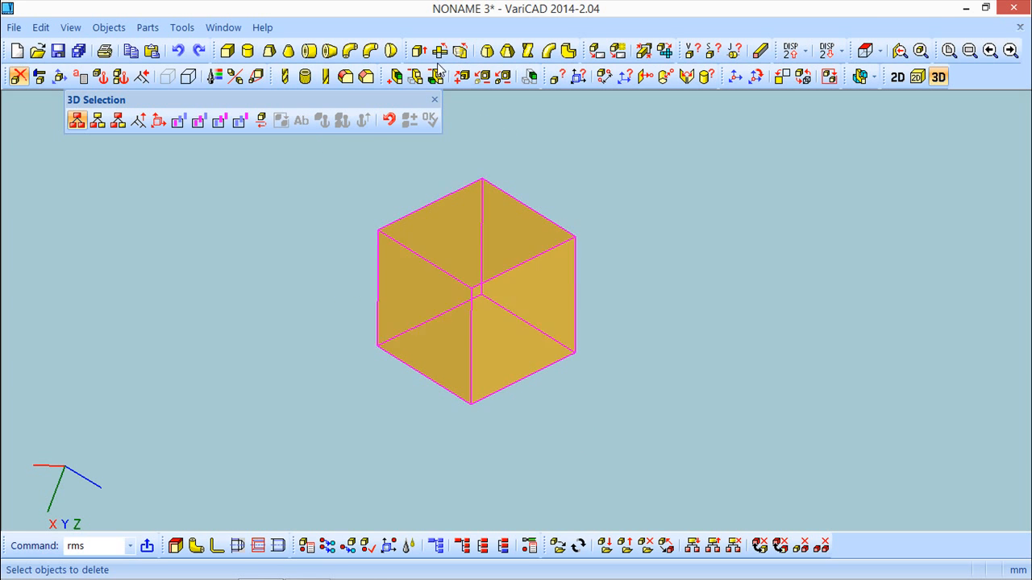
{"action": "left_click", "coordinate": [435, 99]}
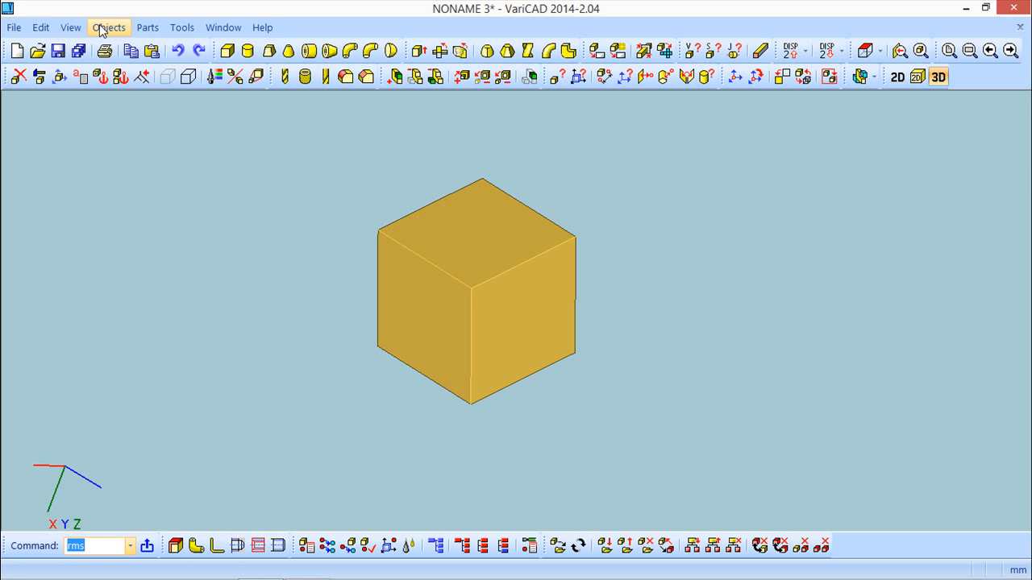
{"action": "left_click", "coordinate": [102, 29]}
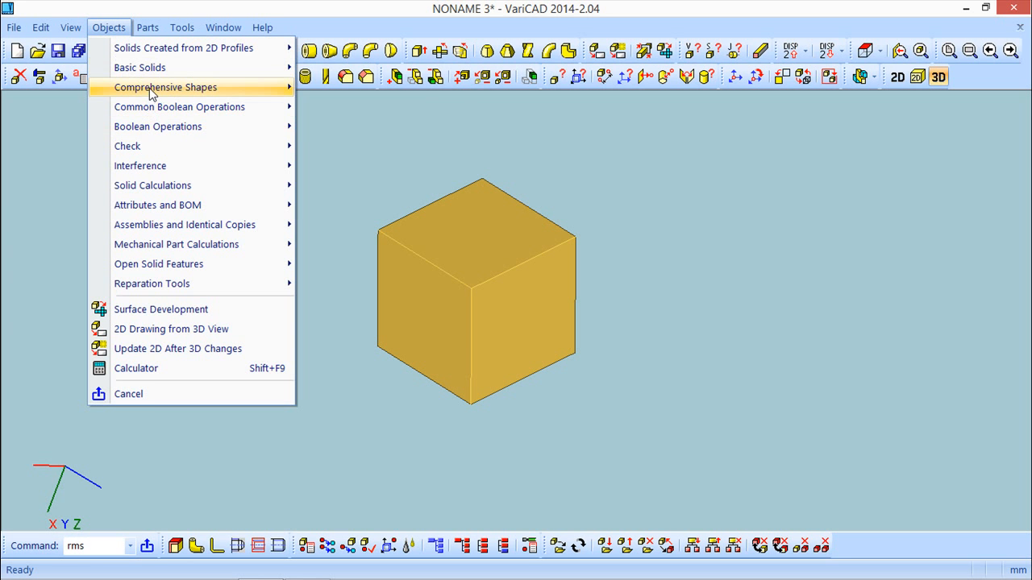
{"action": "mouse_move", "coordinate": [152, 92]}
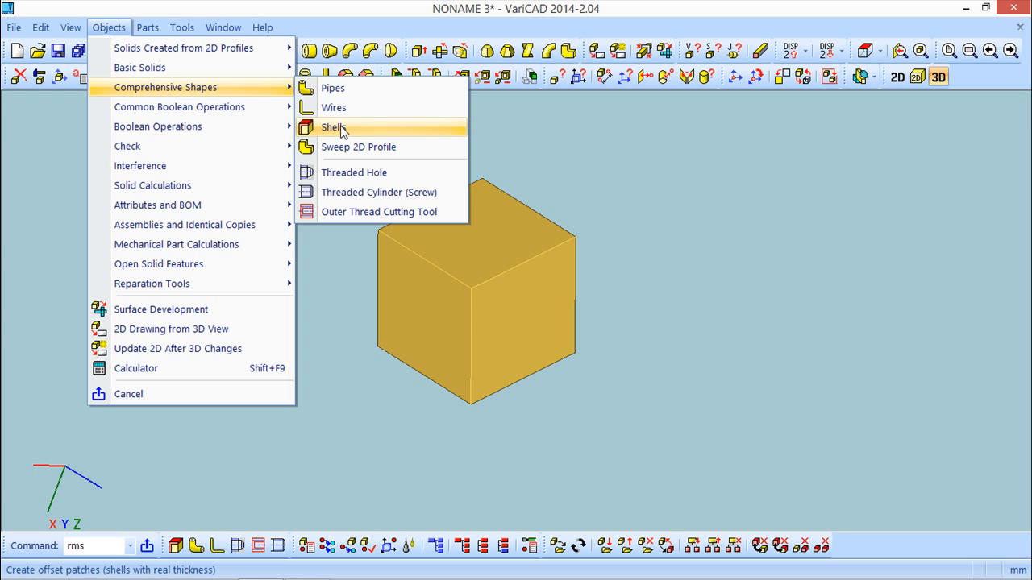
{"action": "left_click", "coordinate": [290, 25]}
{"action": "middle_click_drag", "start_coordinate": [536, 351], "coordinate": [597, 339]}
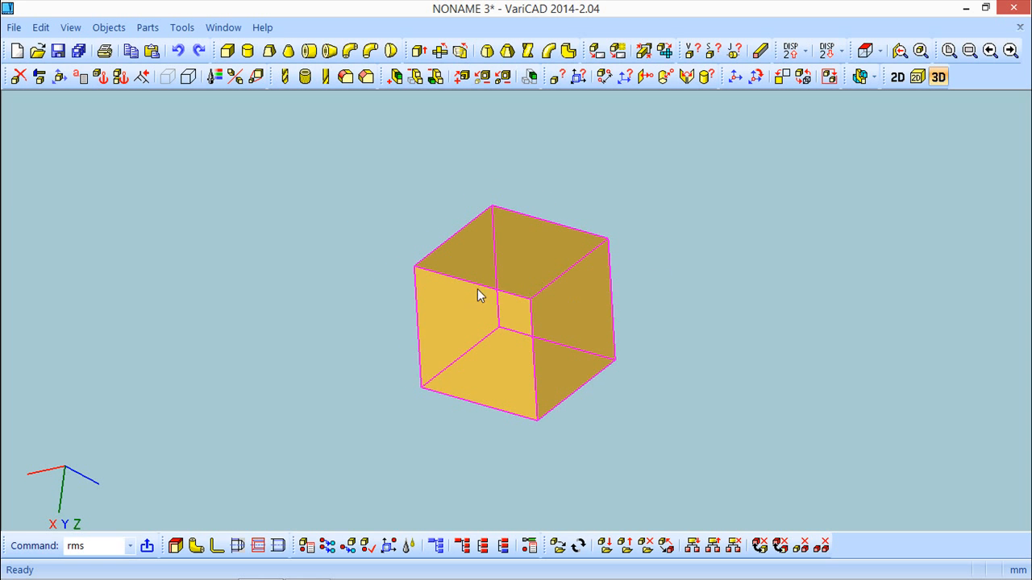
Step: Delete the remaining box from the 3D space
{"action": "left_click", "coordinate": [18, 76]}
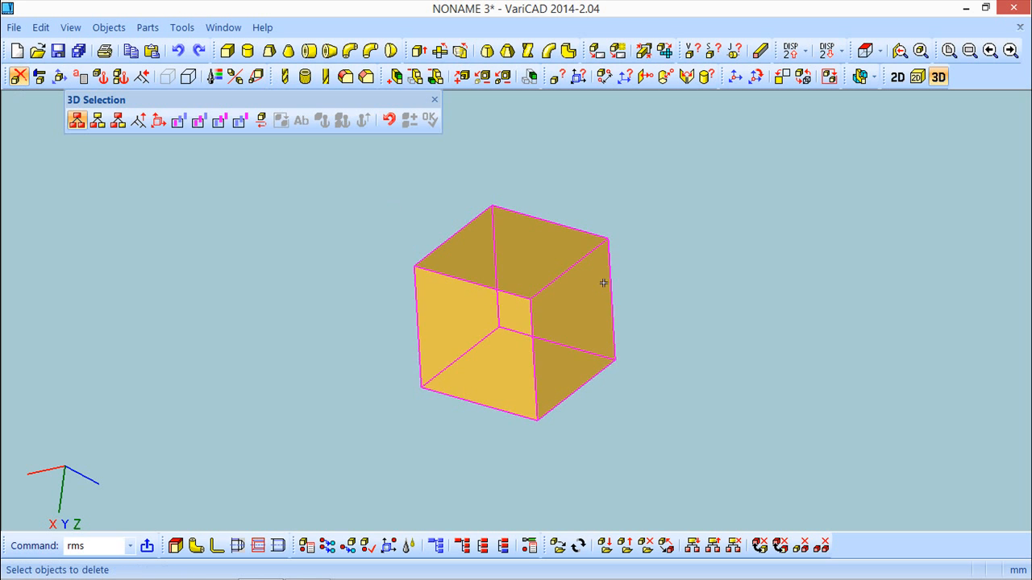
{"action": "left_click", "coordinate": [546, 286]}
{"action": "left_click", "coordinate": [434, 100]}
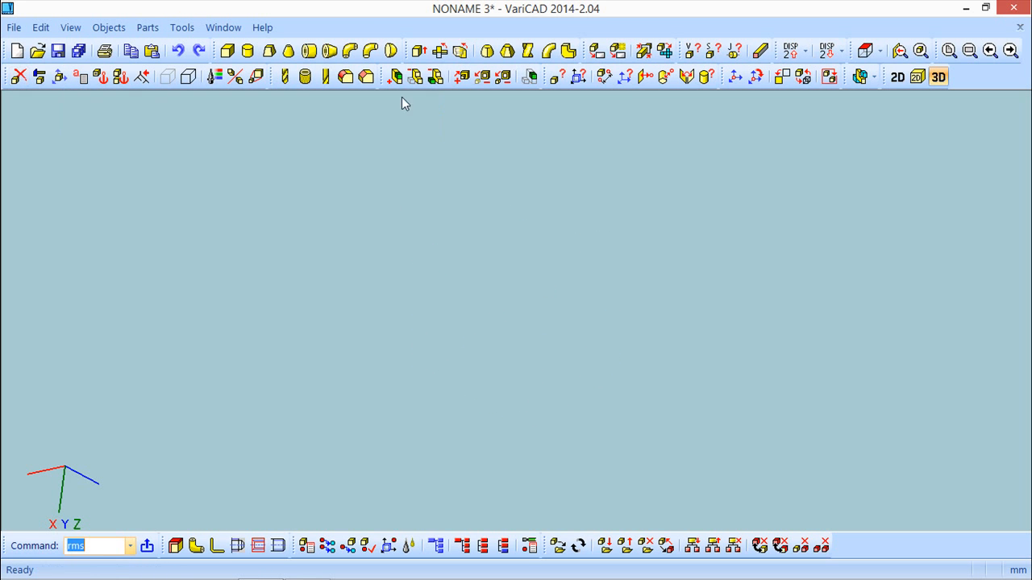
{"action": "left_click", "coordinate": [226, 50]}
{"action": "key", "text": "Tab"}
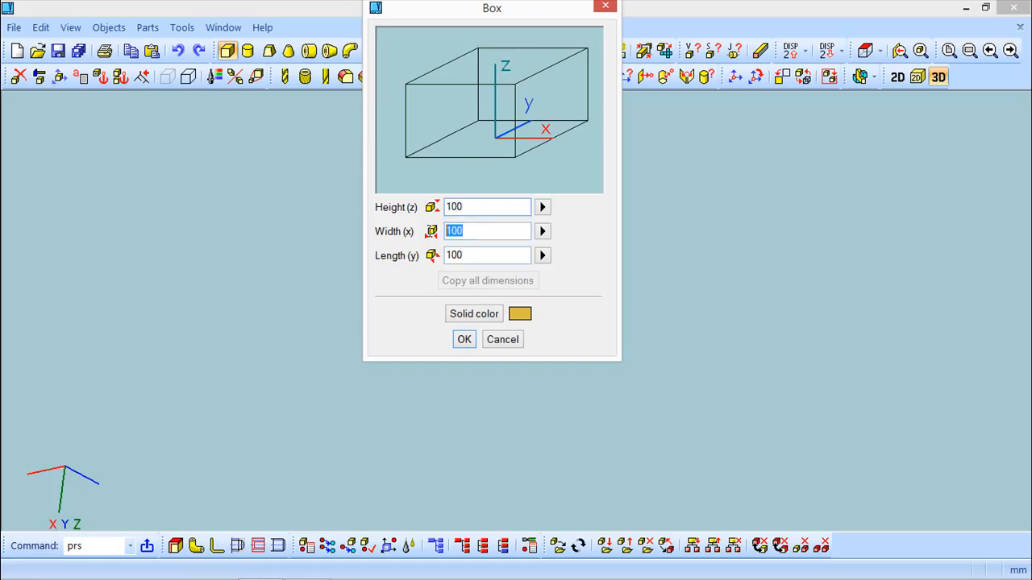
{"action": "type", "text": "50"}
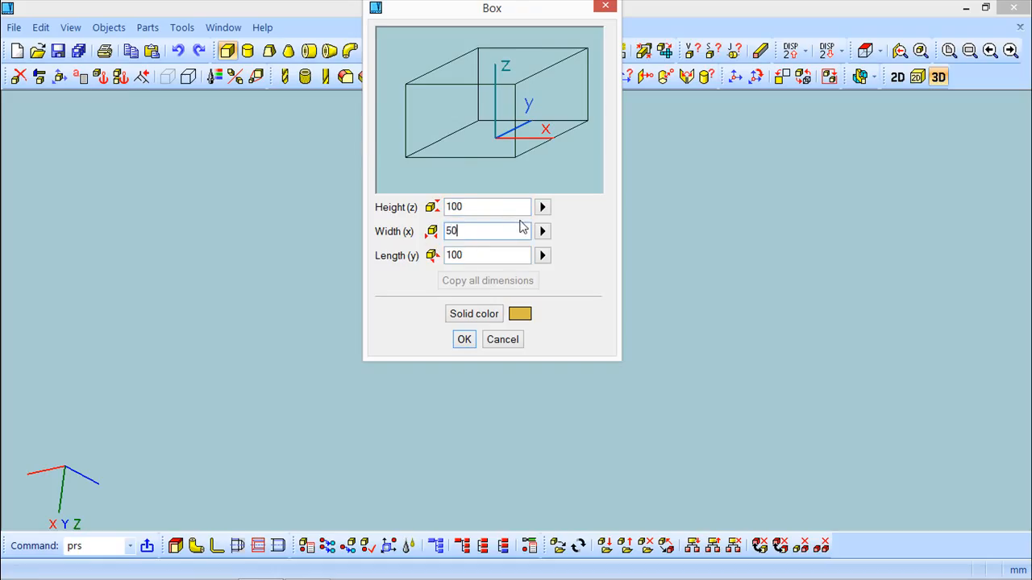
{"action": "key", "text": "Tab"}
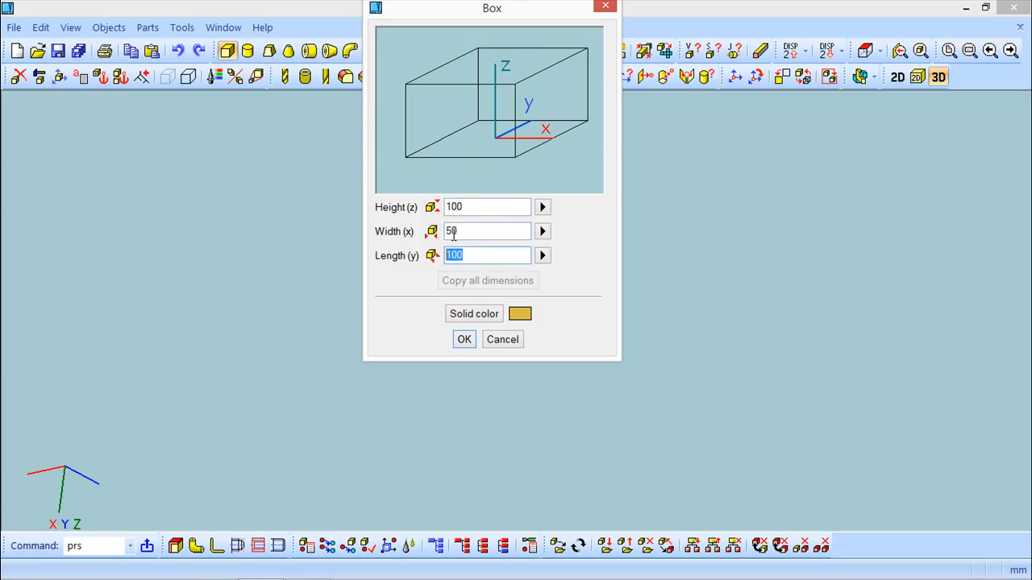
{"action": "type", "text": "20"}
{"action": "key", "text": "Return"}
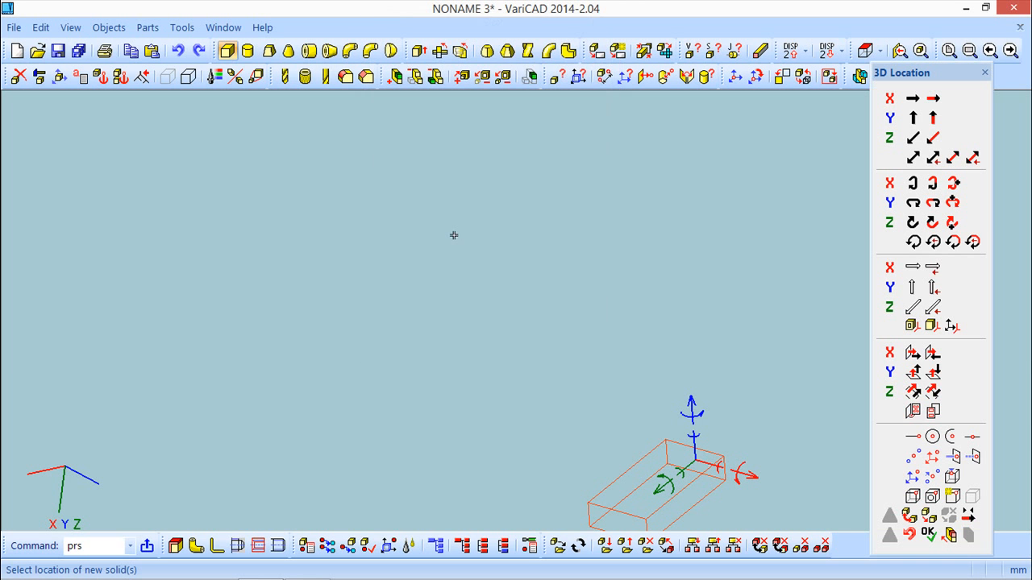
{"action": "left_click", "coordinate": [969, 50]}
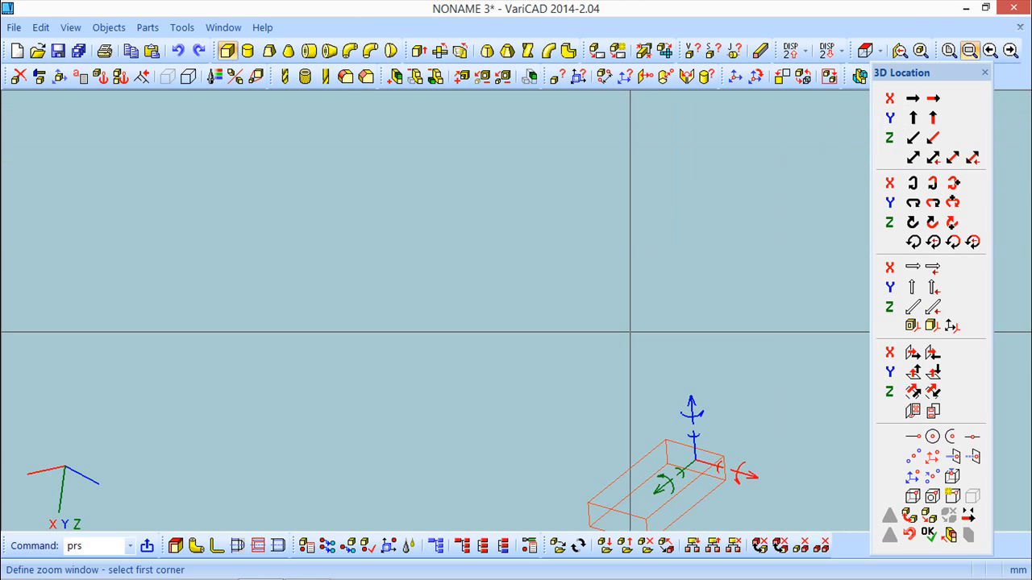
{"action": "key", "text": "Escape"}
{"action": "key", "text": "Escape"}
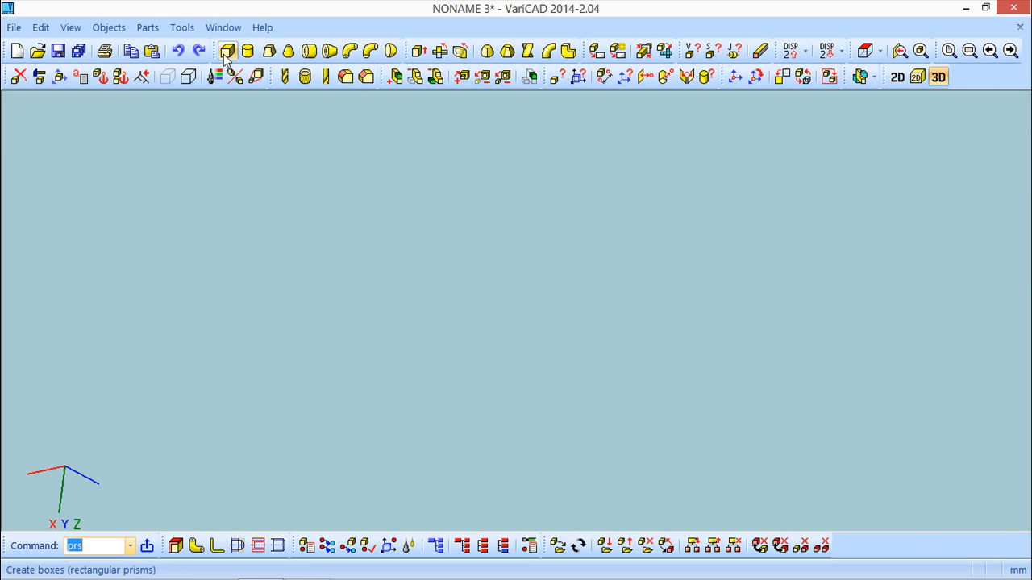
Step: Switch to the 2D drawing and draw a horizontal rectangle about 96 by 50 mm near the middle of the sheet
{"action": "left_click", "coordinate": [897, 77]}
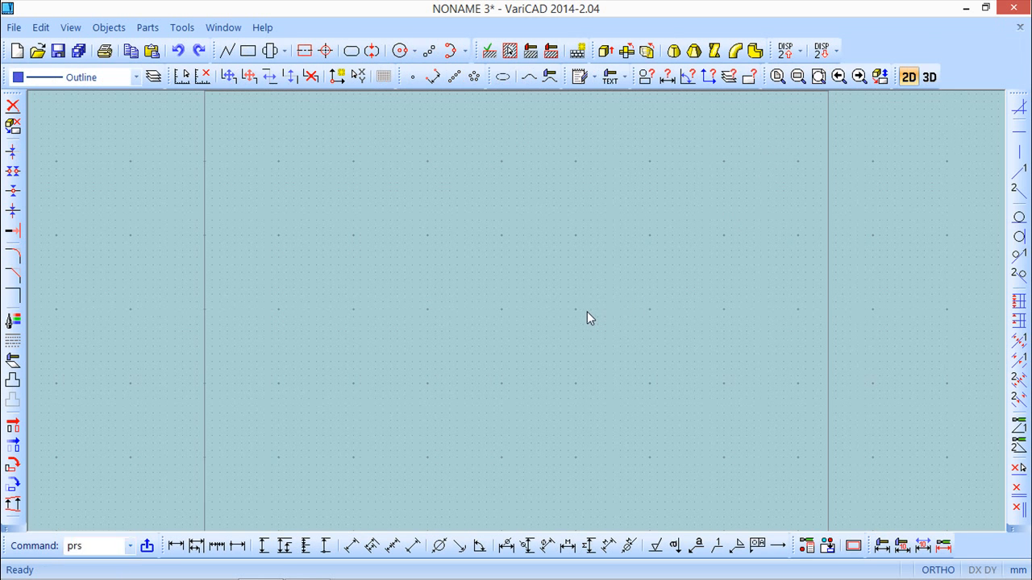
{"action": "left_click", "coordinate": [248, 50]}
{"action": "left_click", "coordinate": [368, 274]}
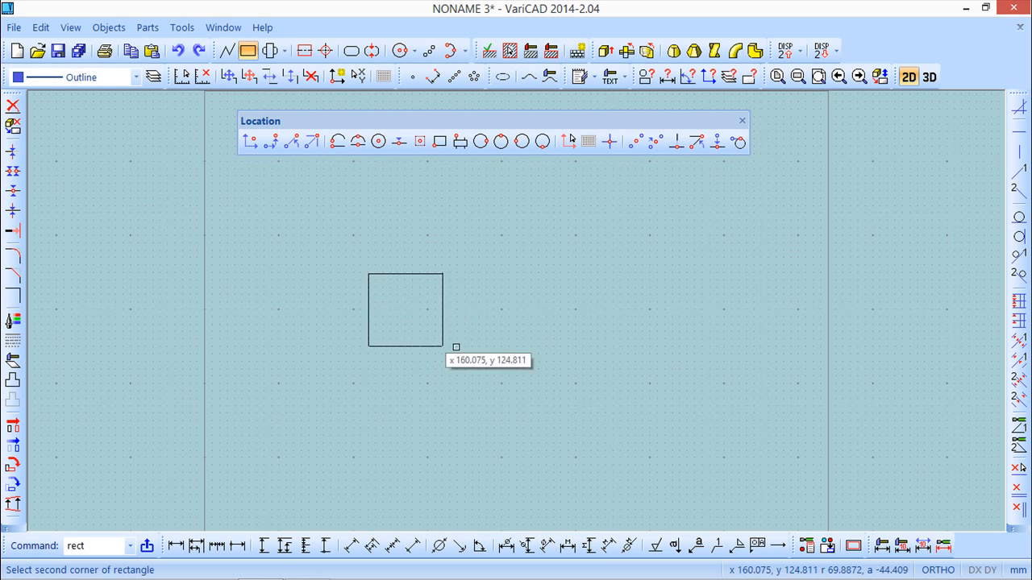
{"action": "left_click", "coordinate": [511, 347]}
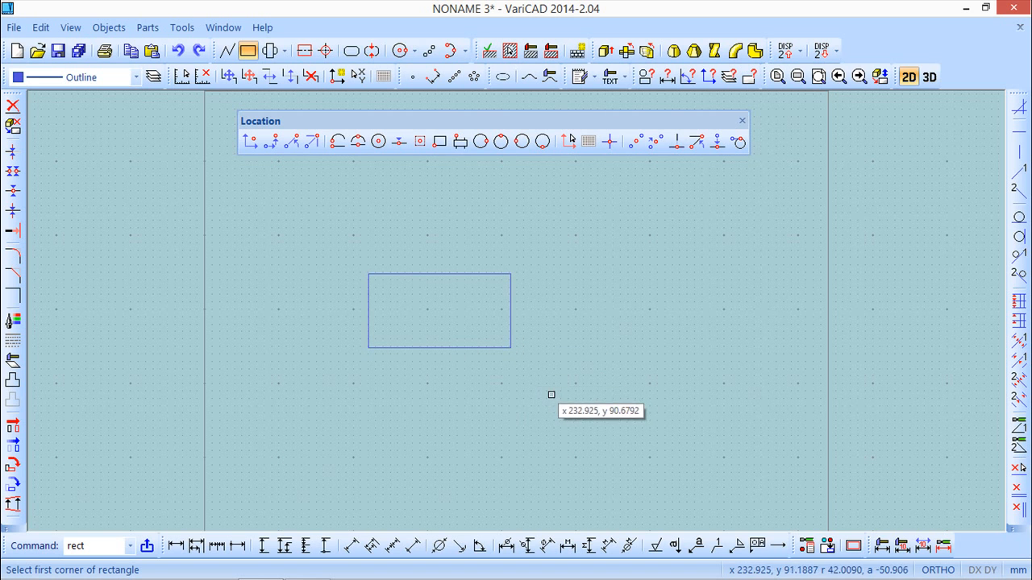
{"action": "left_click", "coordinate": [741, 121]}
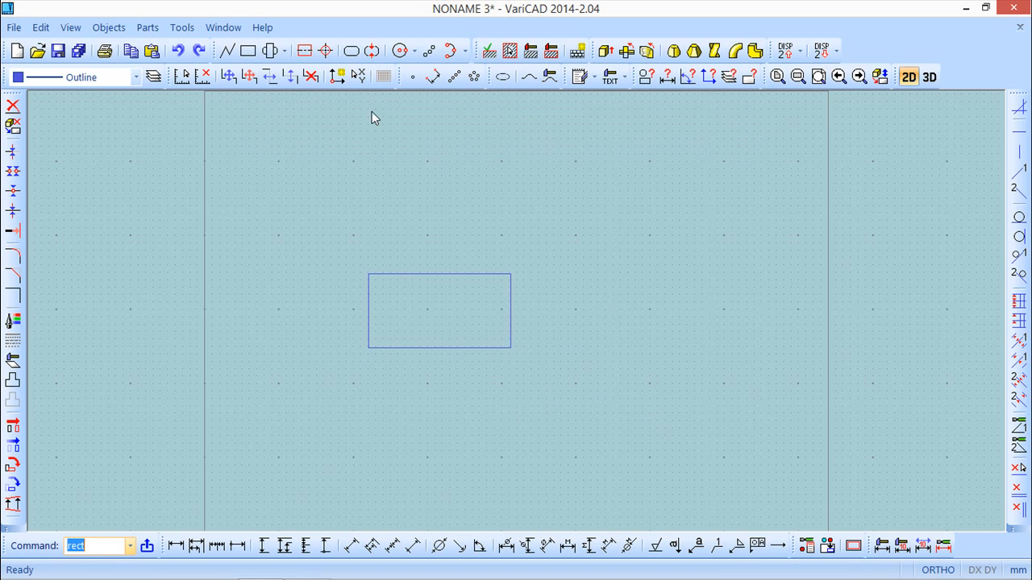
Step: Fillet the rectangle's upper-left and lower-left corners with a 20 mm radius, trimming both lines
{"action": "left_click", "coordinate": [13, 256]}
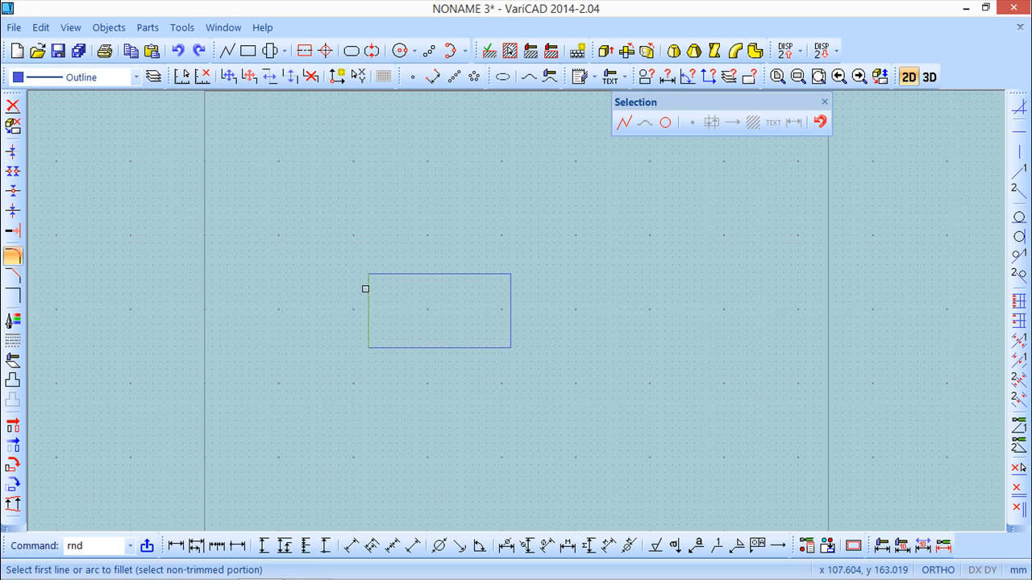
{"action": "left_click", "coordinate": [368, 287]}
{"action": "left_click", "coordinate": [384, 274]}
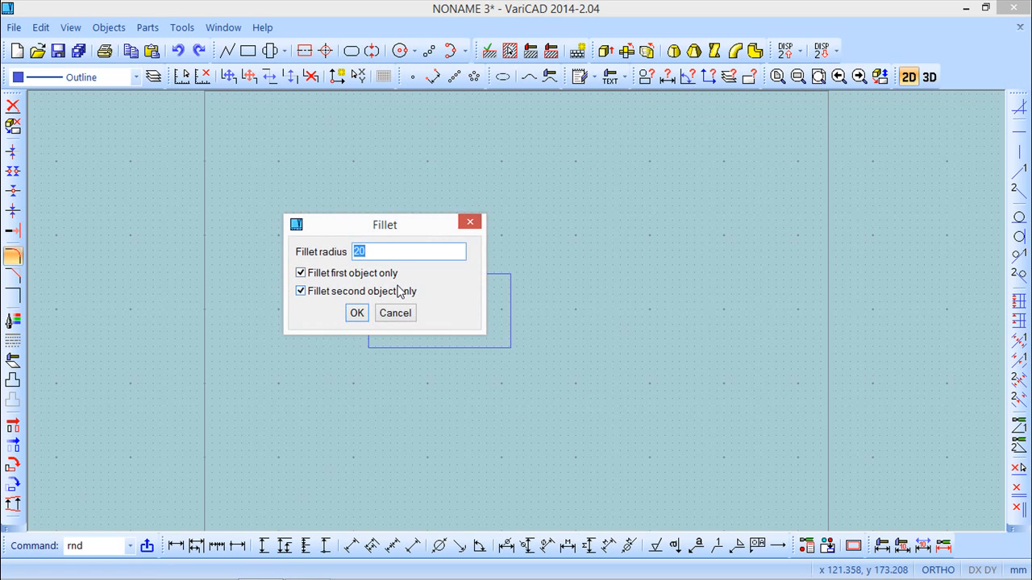
{"action": "key", "text": "Return"}
{"action": "left_click", "coordinate": [368, 333]}
{"action": "left_click", "coordinate": [384, 347]}
{"action": "key", "text": "Return"}
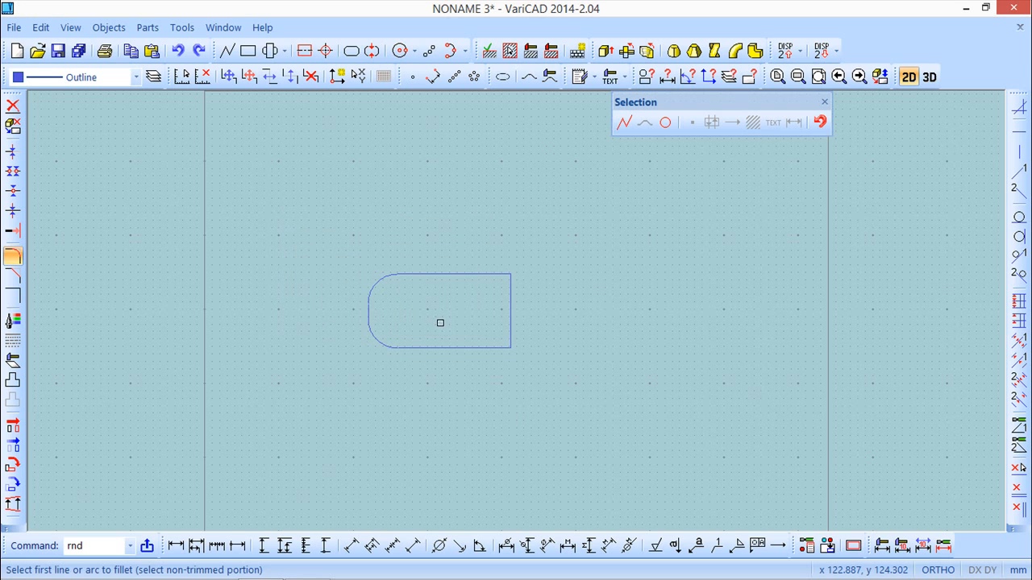
Step: Fillet the rectangle's upper-right and lower-right corners with the same 20 mm radius
{"action": "left_click", "coordinate": [484, 274]}
{"action": "left_click", "coordinate": [510, 287]}
{"action": "key", "text": "Return"}
{"action": "left_click", "coordinate": [507, 330]}
{"action": "left_click", "coordinate": [498, 347]}
{"action": "left_click", "coordinate": [357, 313]}
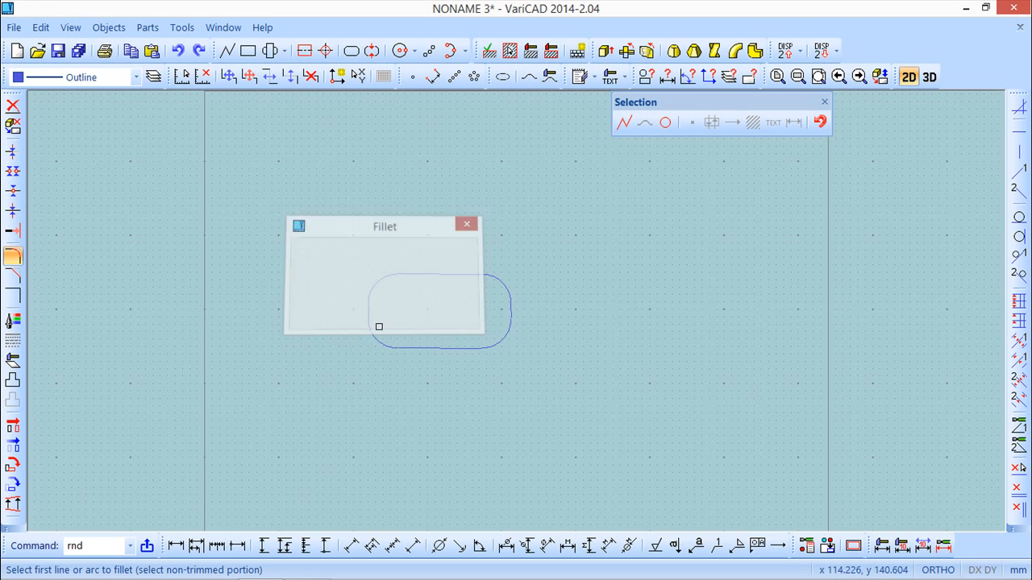
{"action": "scroll", "coordinate": [408, 341], "scroll_direction": "up", "scroll_amount": 1}
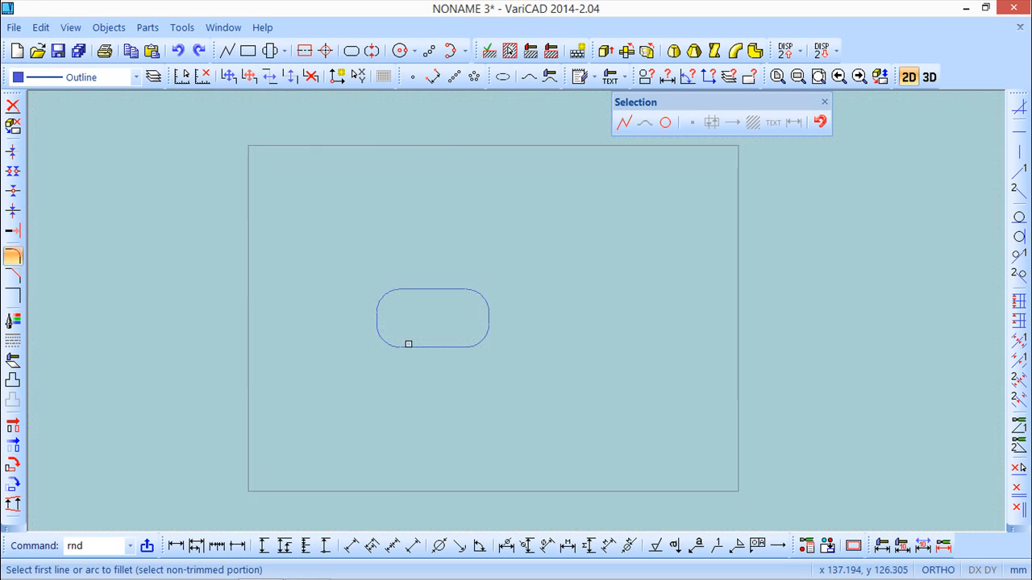
Step: Extrude the rounded profile 30 mm, with its insertion point midway between the midpoints of its two long straight edges
{"action": "left_click", "coordinate": [821, 104]}
{"action": "left_click", "coordinate": [605, 51]}
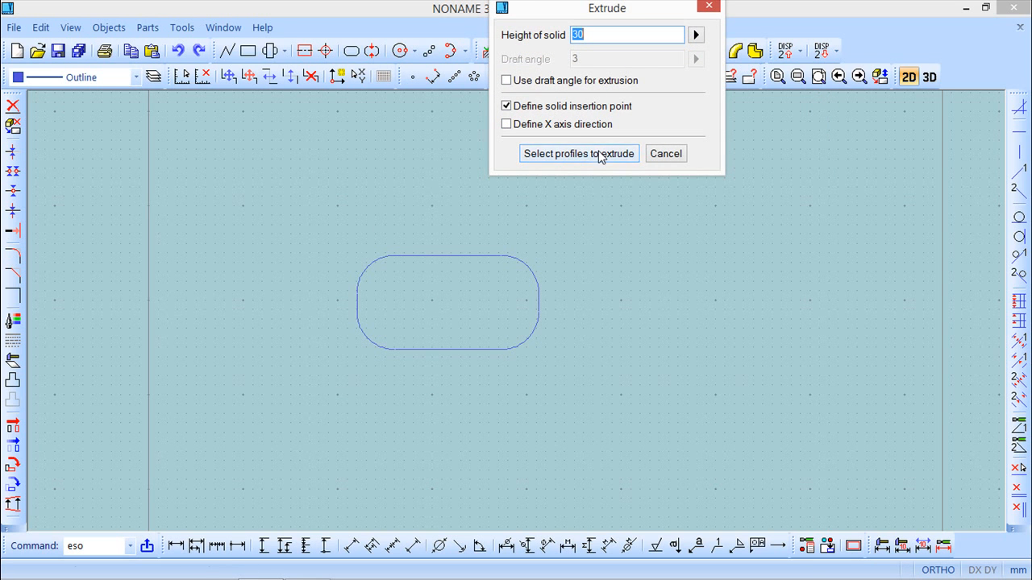
{"action": "left_click", "coordinate": [604, 154]}
{"action": "left_click", "coordinate": [322, 231]}
{"action": "left_click", "coordinate": [554, 362]}
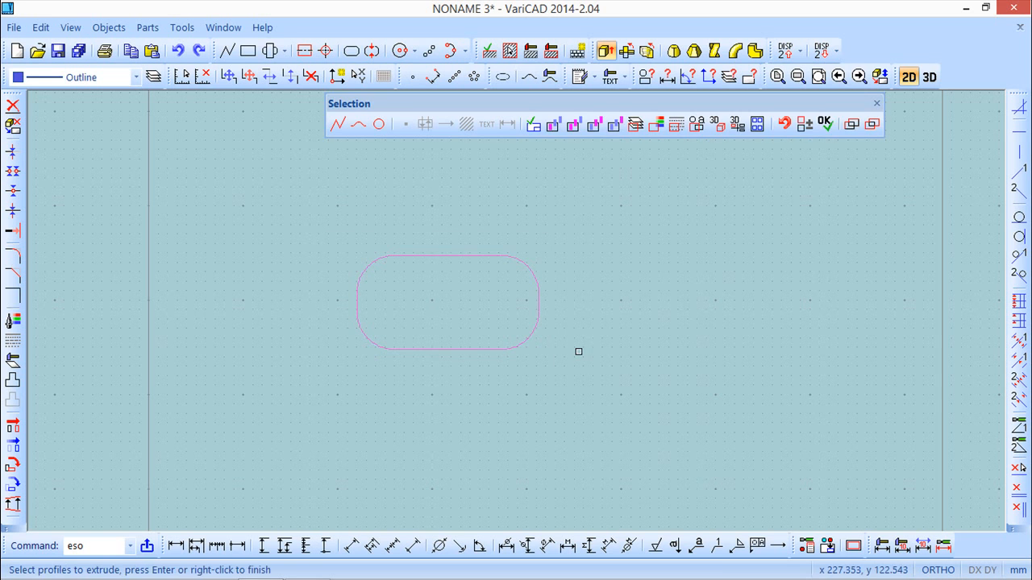
{"action": "right_click", "coordinate": [578, 353]}
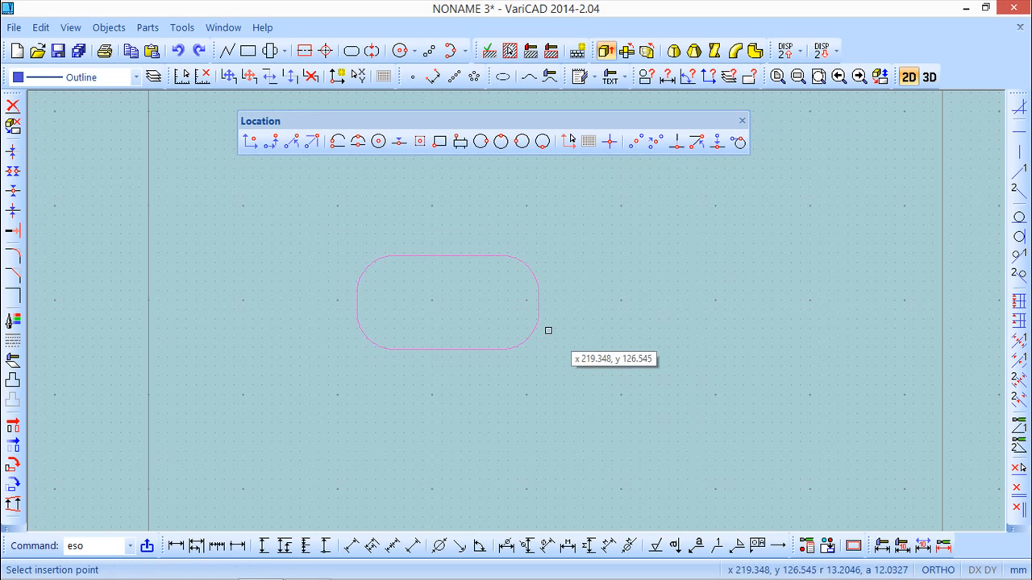
{"action": "left_click", "coordinate": [636, 142]}
{"action": "left_click", "coordinate": [448, 257]}
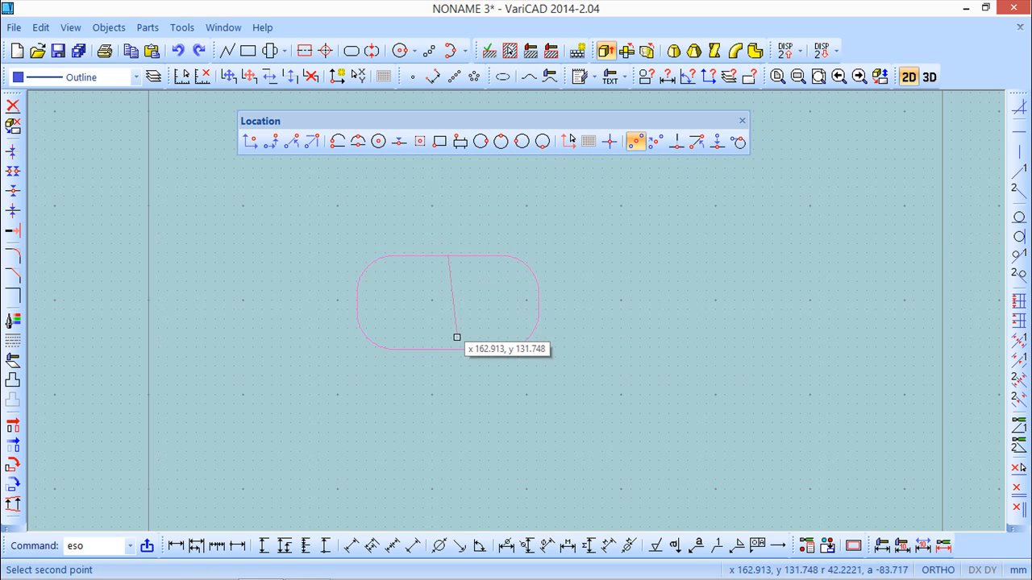
{"action": "left_click", "coordinate": [449, 348]}
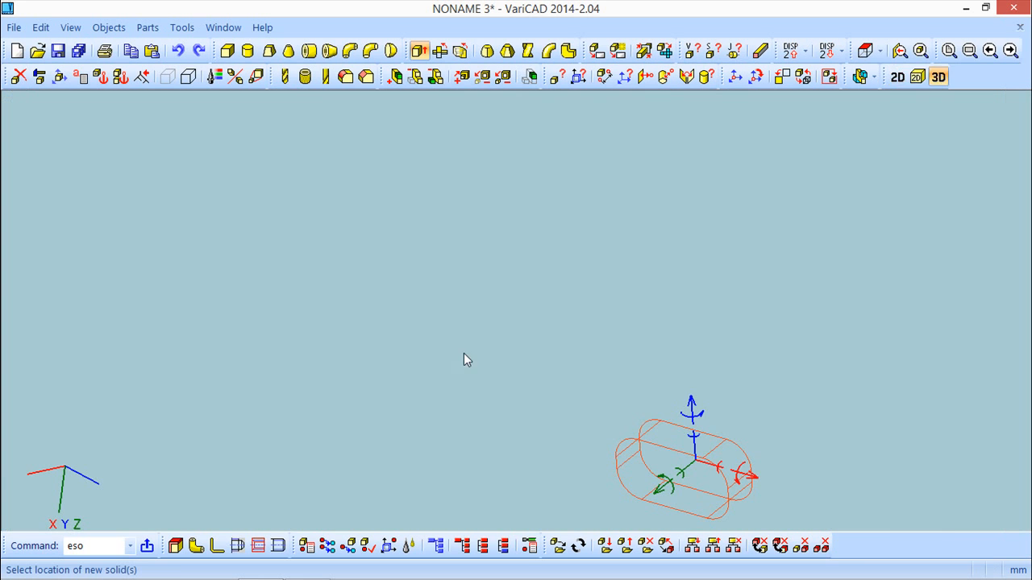
Step: Place the extruded solid in the 3D space and display it at full size
{"action": "middle_click_drag", "start_coordinate": [462, 322], "coordinate": [468, 240]}
{"action": "left_click", "coordinate": [928, 533]}
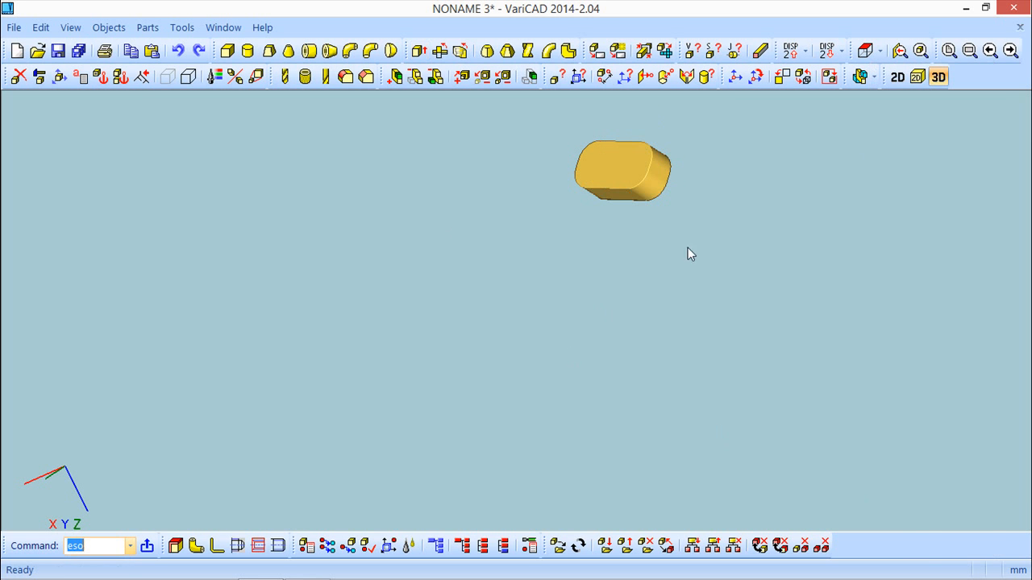
{"action": "left_click", "coordinate": [948, 50]}
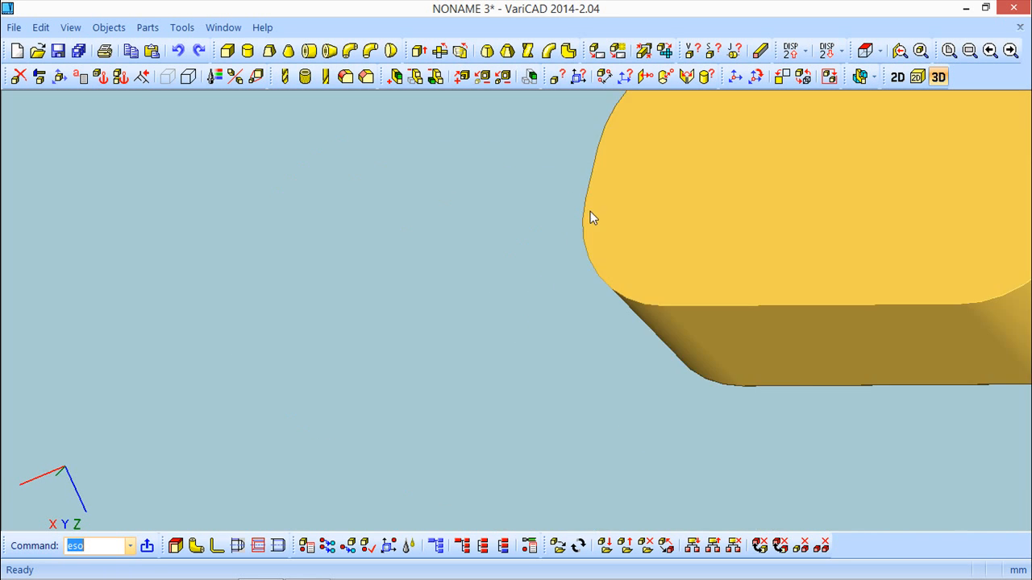
{"action": "scroll", "coordinate": [536, 208], "scroll_direction": "down", "scroll_amount": 2}
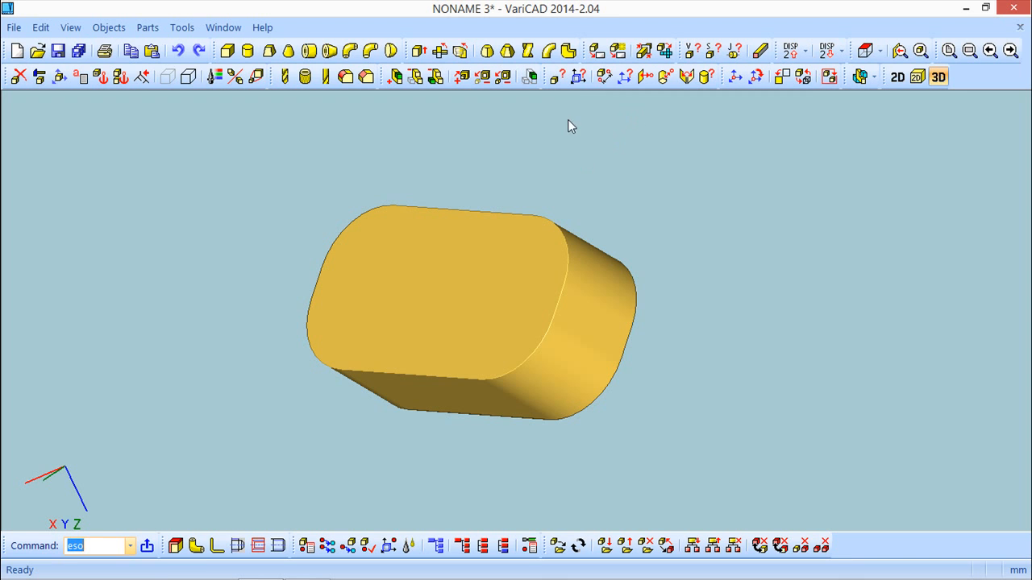
{"action": "left_click", "coordinate": [736, 77]}
{"action": "middle_click_drag", "start_coordinate": [601, 193], "coordinate": [611, 153]}
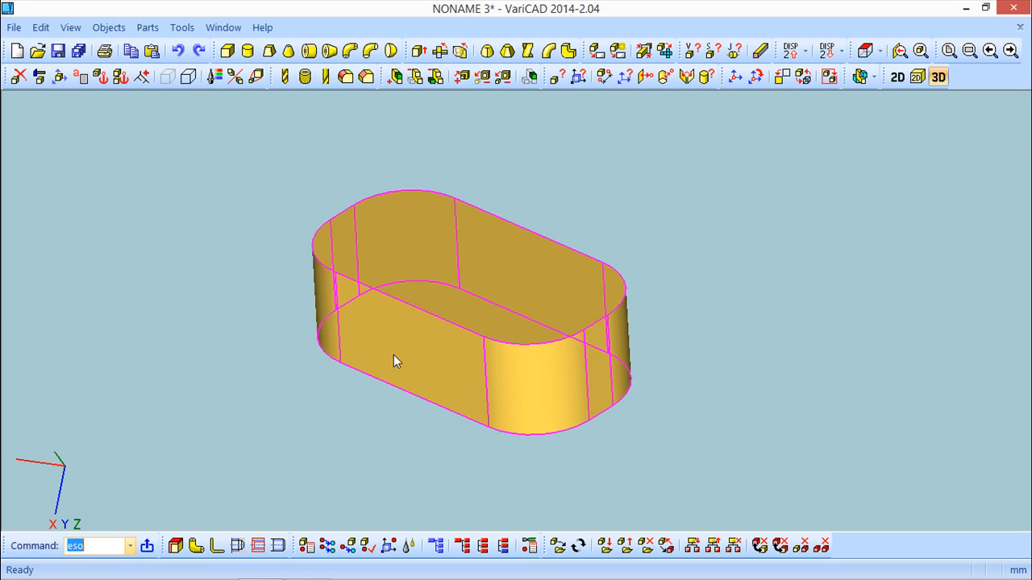
Step: Try a draft angle of 3 on the solid's 30 mm extrusion
{"action": "left_click", "coordinate": [39, 77]}
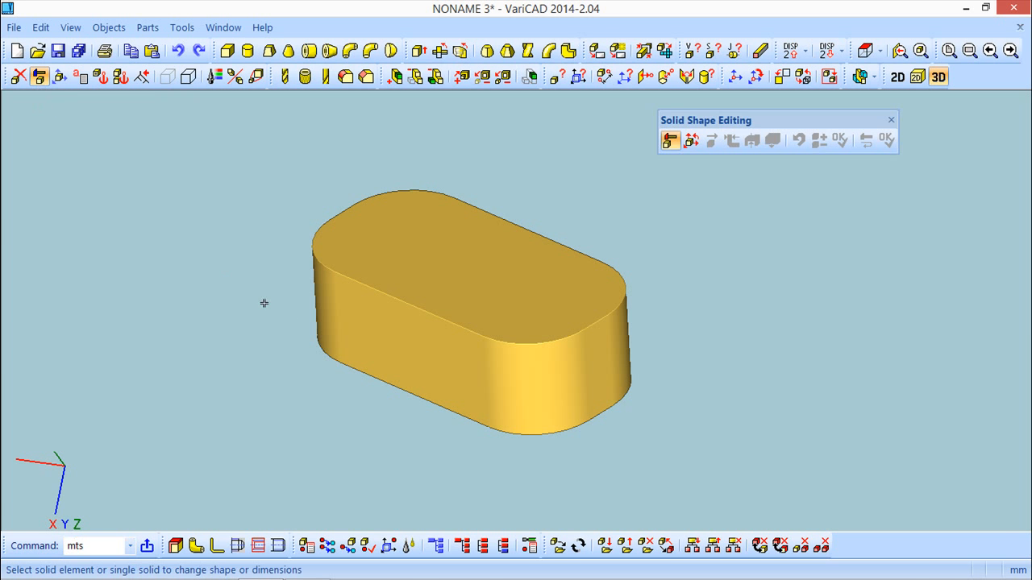
{"action": "left_click", "coordinate": [427, 339]}
{"action": "right_click", "coordinate": [268, 302]}
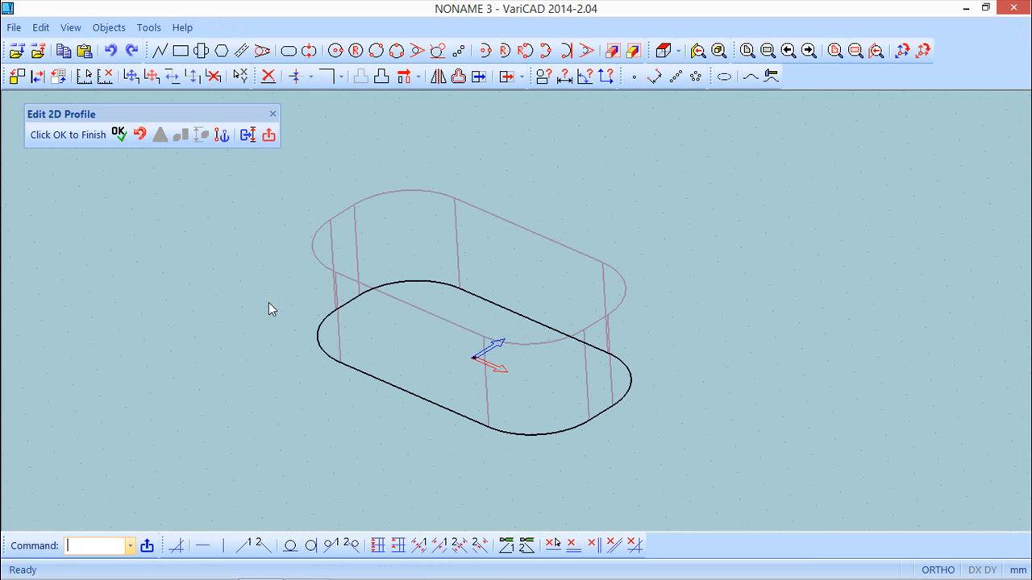
{"action": "left_click", "coordinate": [118, 135]}
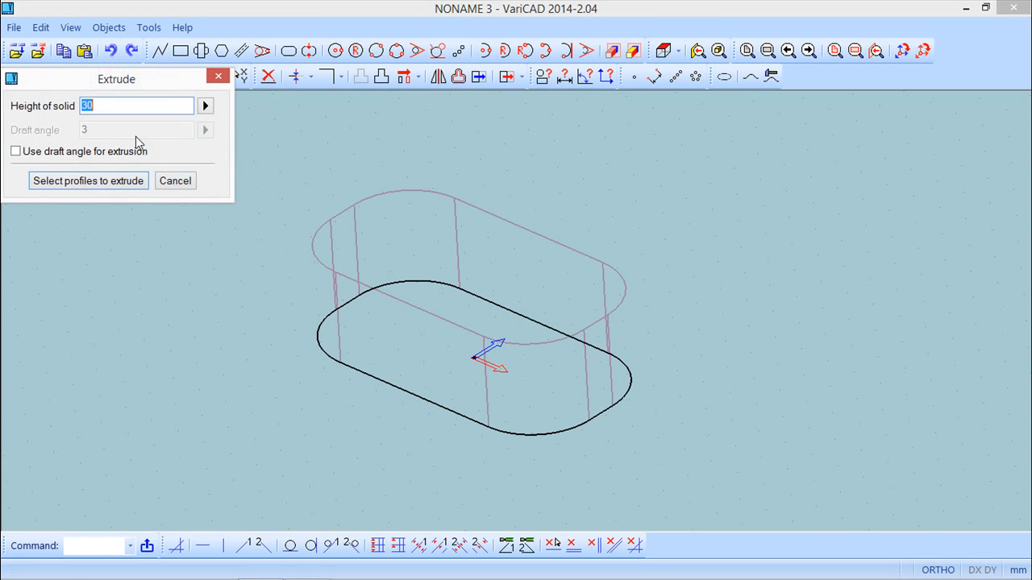
{"action": "left_click", "coordinate": [15, 152]}
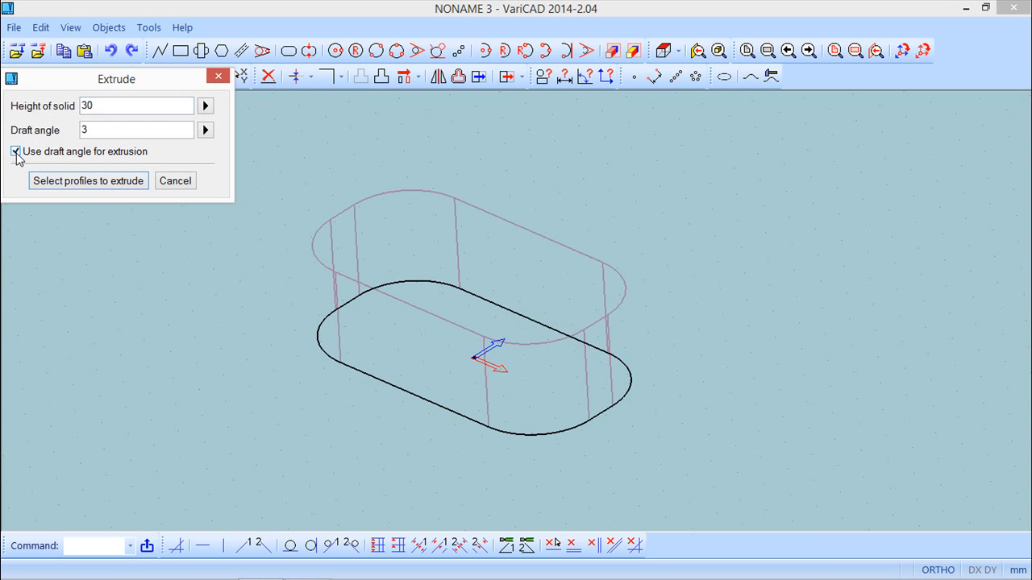
{"action": "left_click", "coordinate": [95, 184]}
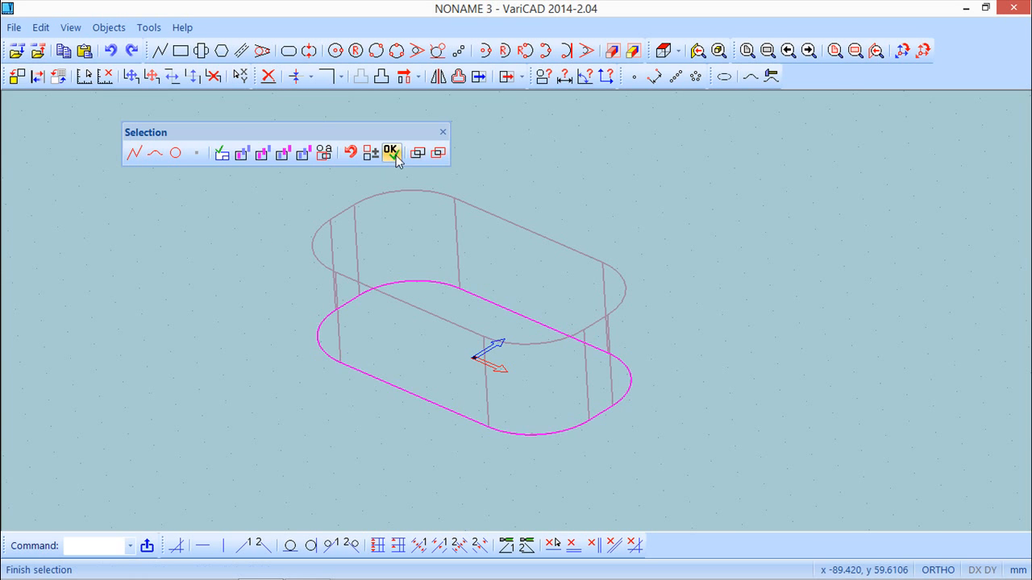
{"action": "left_click", "coordinate": [391, 151]}
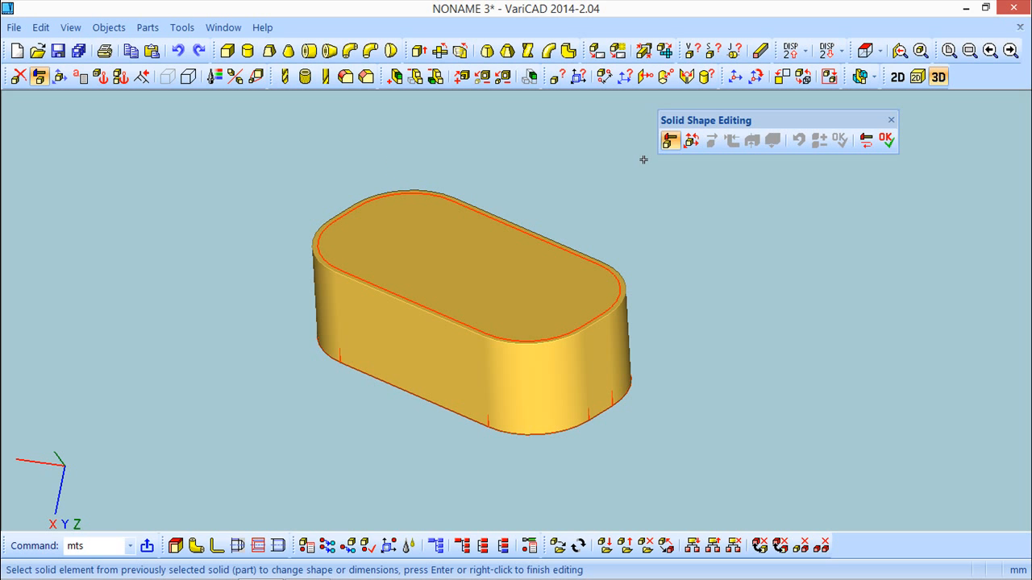
{"action": "left_click", "coordinate": [887, 139]}
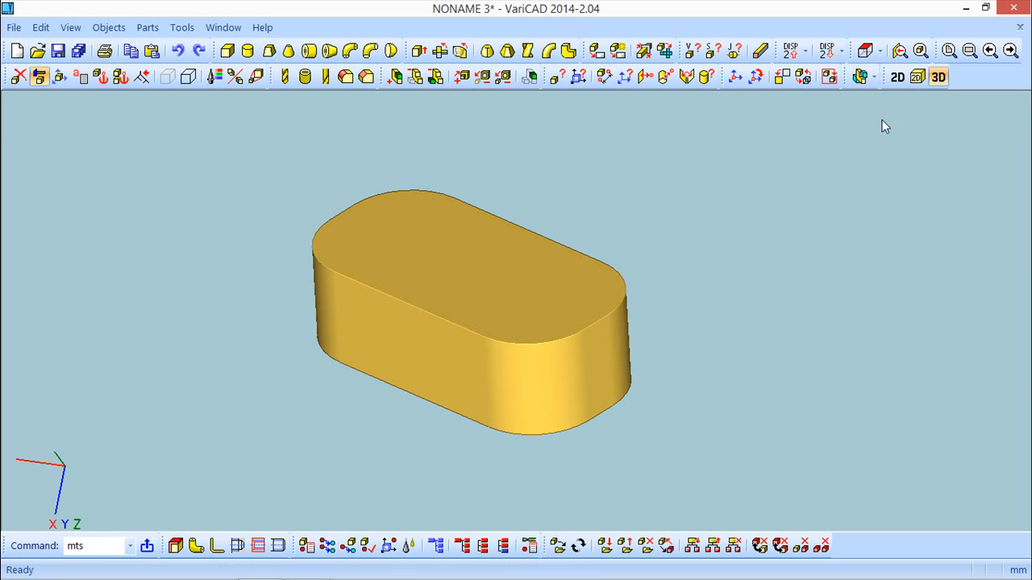
Step: Edit the solid's 30 mm extrusion to use an outward draft angle that widens it away from the profile
{"action": "left_click", "coordinate": [39, 75]}
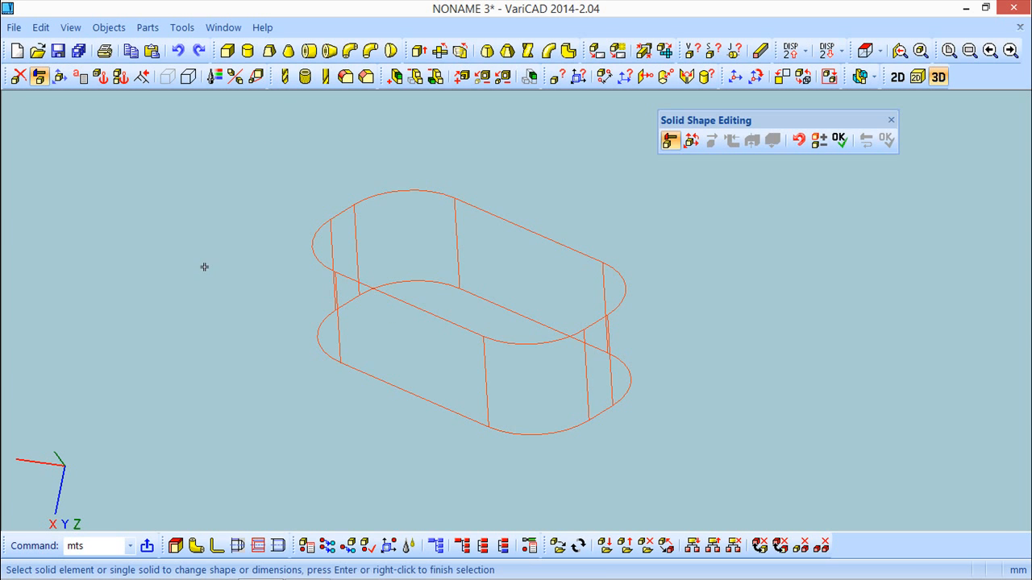
{"action": "right_click", "coordinate": [204, 267]}
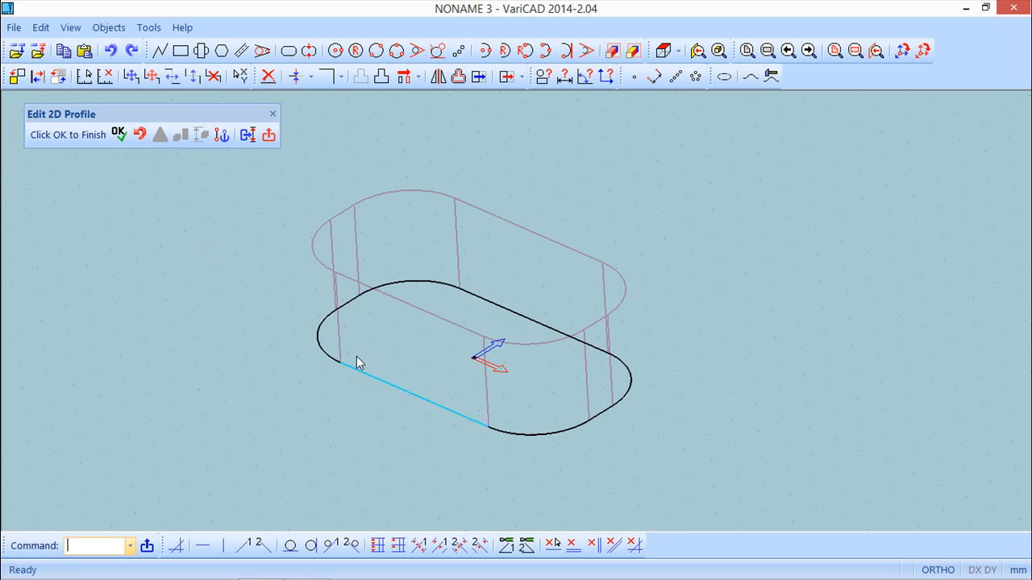
{"action": "left_click", "coordinate": [119, 134]}
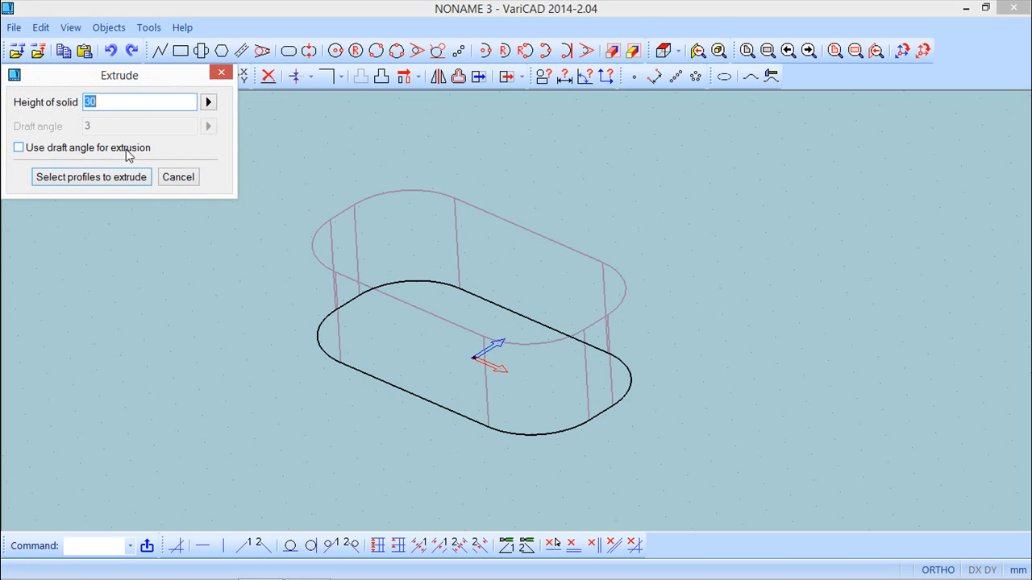
{"action": "left_click", "coordinate": [18, 148]}
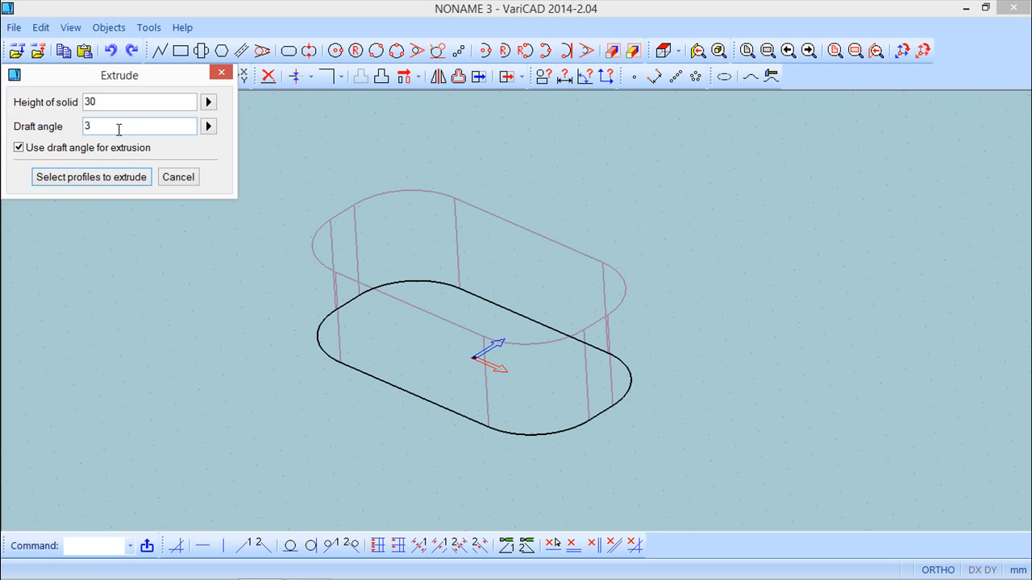
{"action": "left_click_drag", "start_coordinate": [118, 130], "coordinate": [84, 117]}
{"action": "left_click", "coordinate": [127, 177]}
{"action": "left_click", "coordinate": [393, 153]}
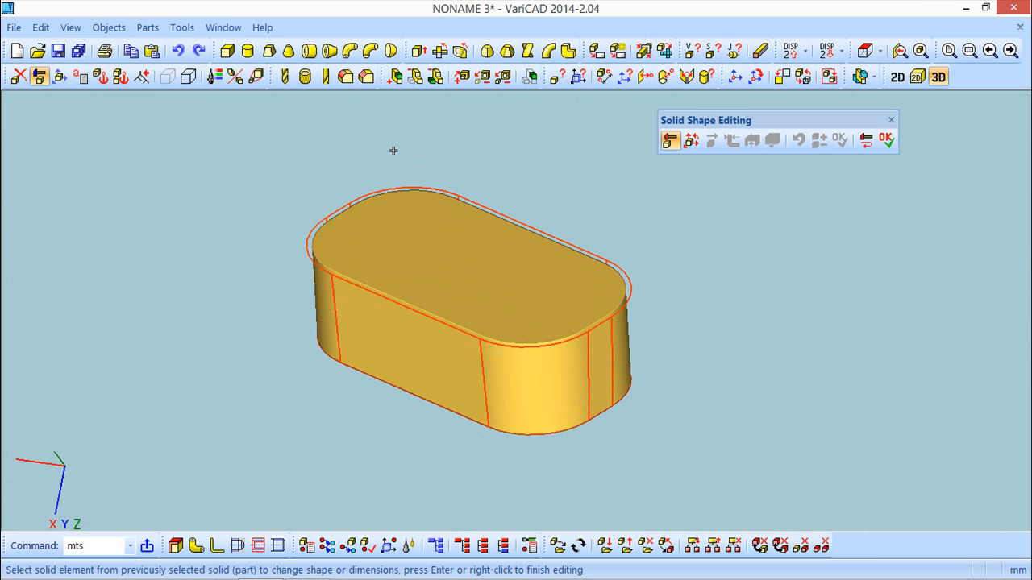
{"action": "left_click", "coordinate": [886, 141]}
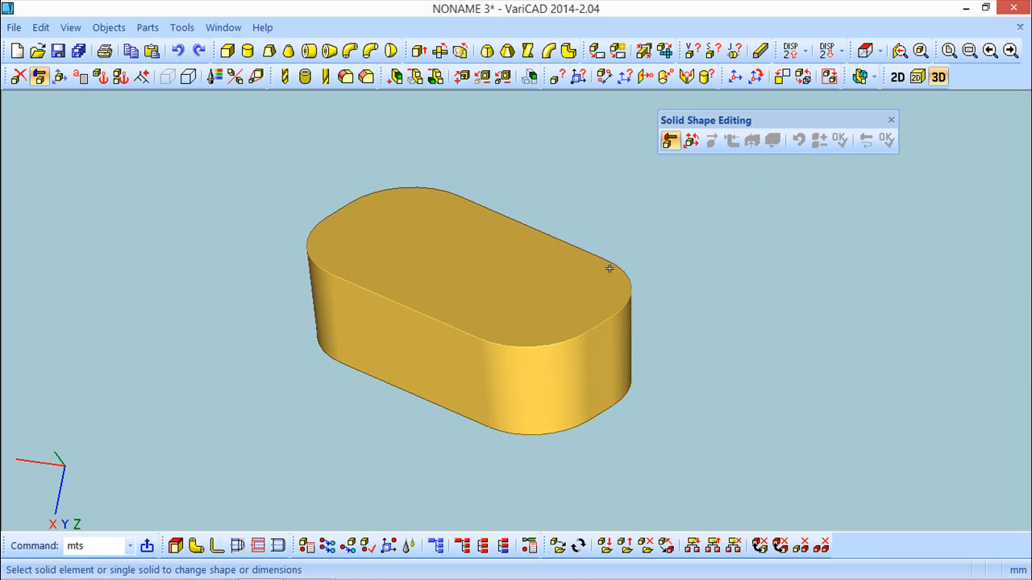
{"action": "left_click", "coordinate": [891, 120]}
Step: Fillet all edges around the solid's smaller end face with a 5 mm radius
{"action": "mouse_move", "coordinate": [759, 200]}
{"action": "middle_mouse_down"}
{"action": "mouse_move", "coordinate": [700, 252]}
{"action": "mouse_move", "coordinate": [658, 179]}
{"action": "mouse_move", "coordinate": [686, 237]}
{"action": "mouse_move", "coordinate": [715, 247]}
{"action": "mouse_move", "coordinate": [682, 185]}
{"action": "middle_mouse_up"}
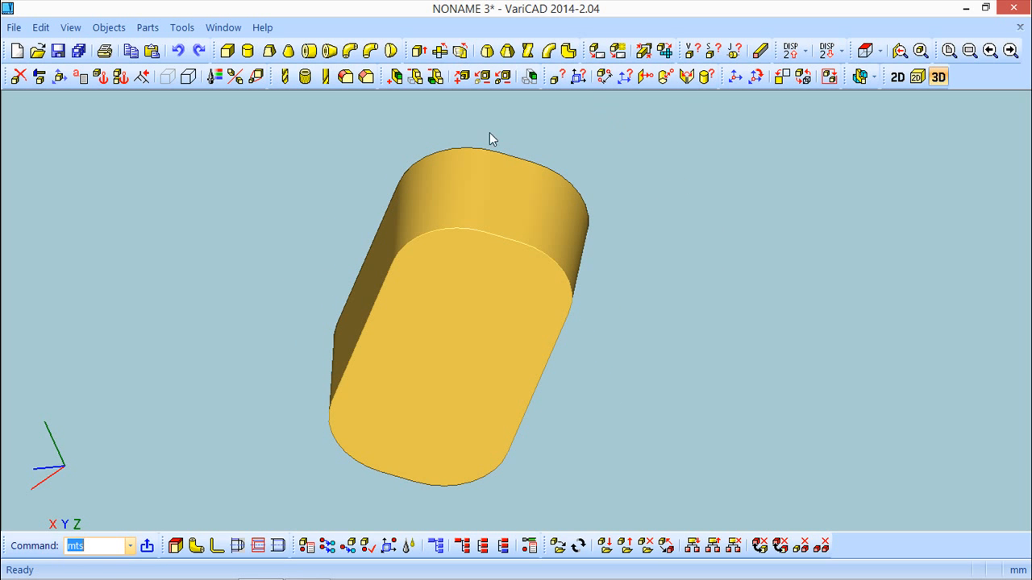
{"action": "left_click", "coordinate": [345, 77]}
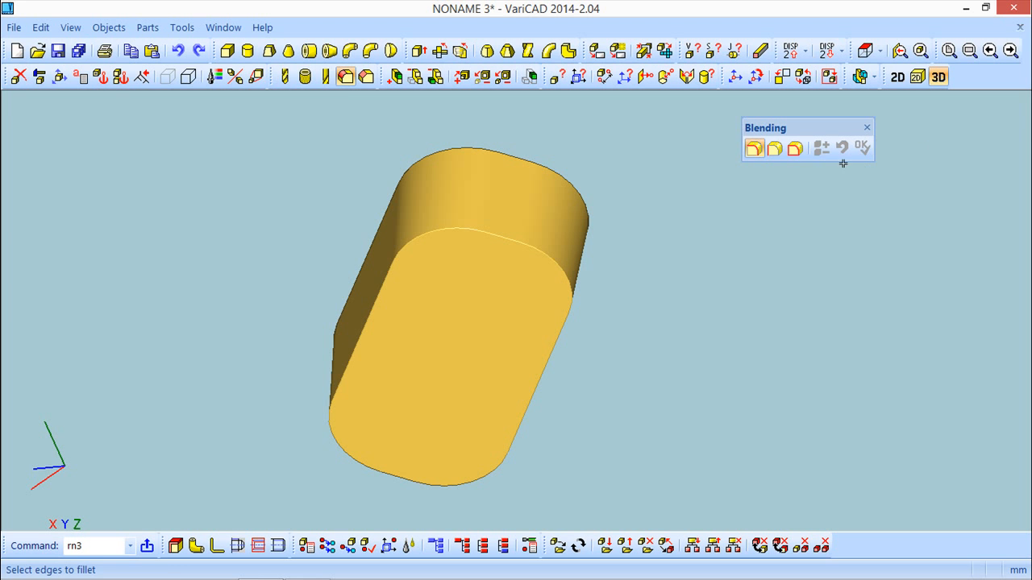
{"action": "left_click", "coordinate": [795, 148]}
{"action": "left_click", "coordinate": [408, 276]}
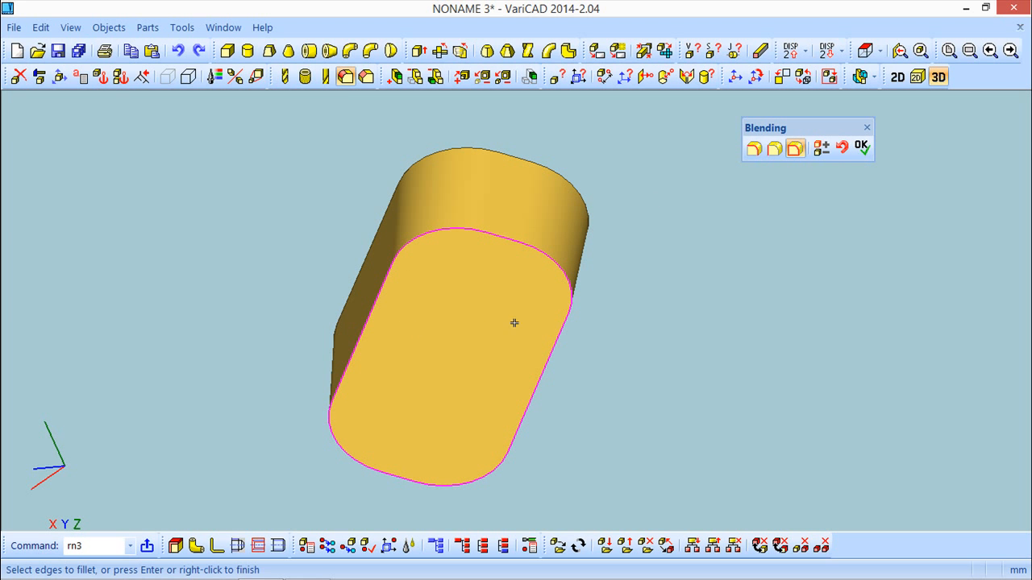
{"action": "left_click", "coordinate": [861, 147]}
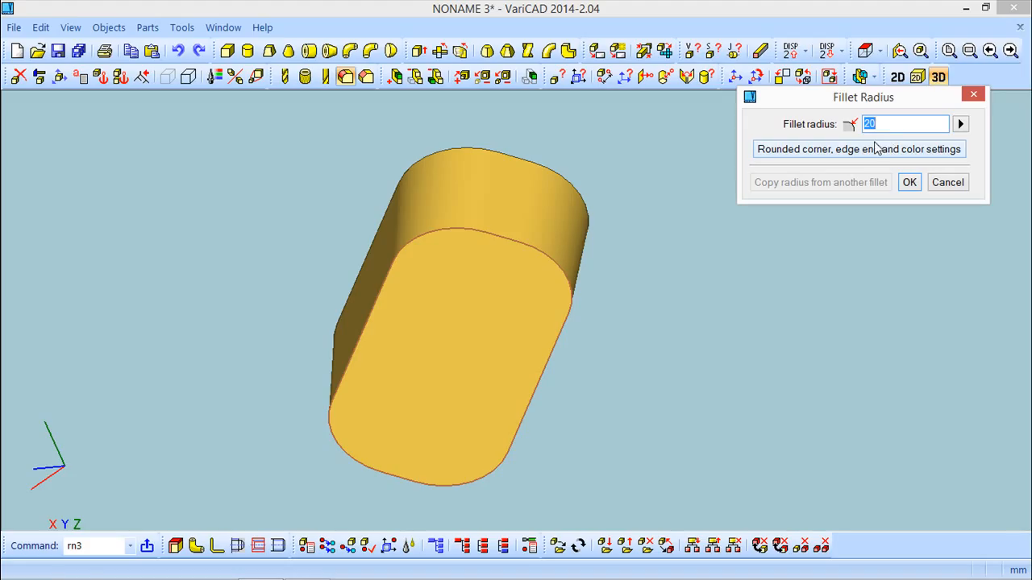
{"action": "type", "text": "5"}
{"action": "left_click", "coordinate": [909, 184]}
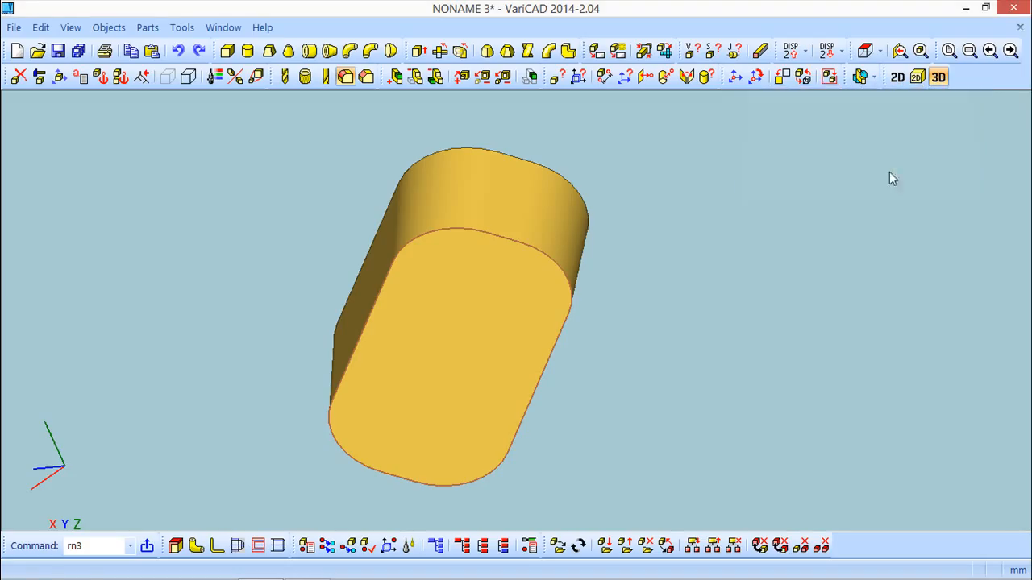
{"action": "middle_click_drag", "start_coordinate": [709, 277], "coordinate": [712, 371]}
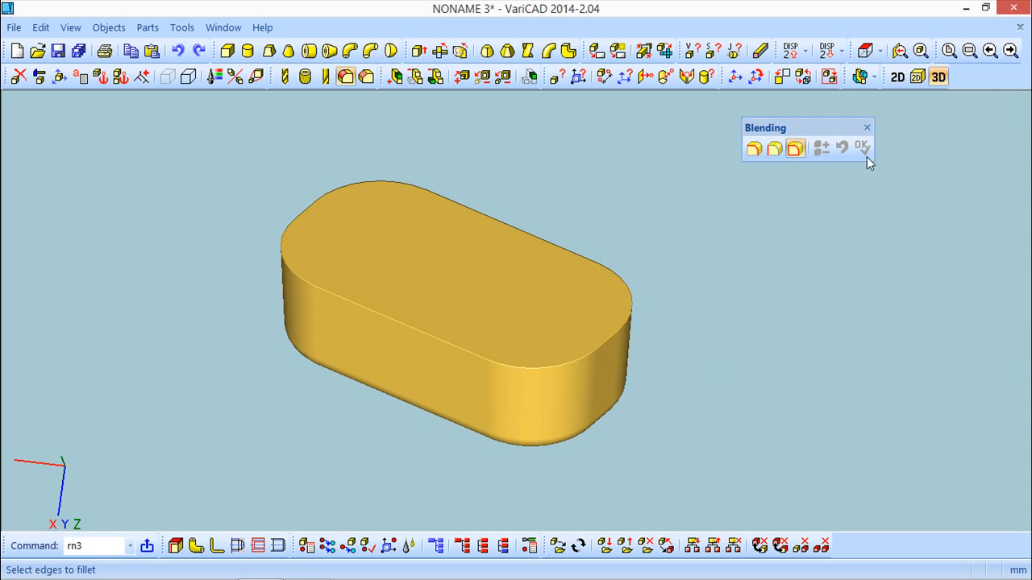
{"action": "left_click", "coordinate": [866, 127]}
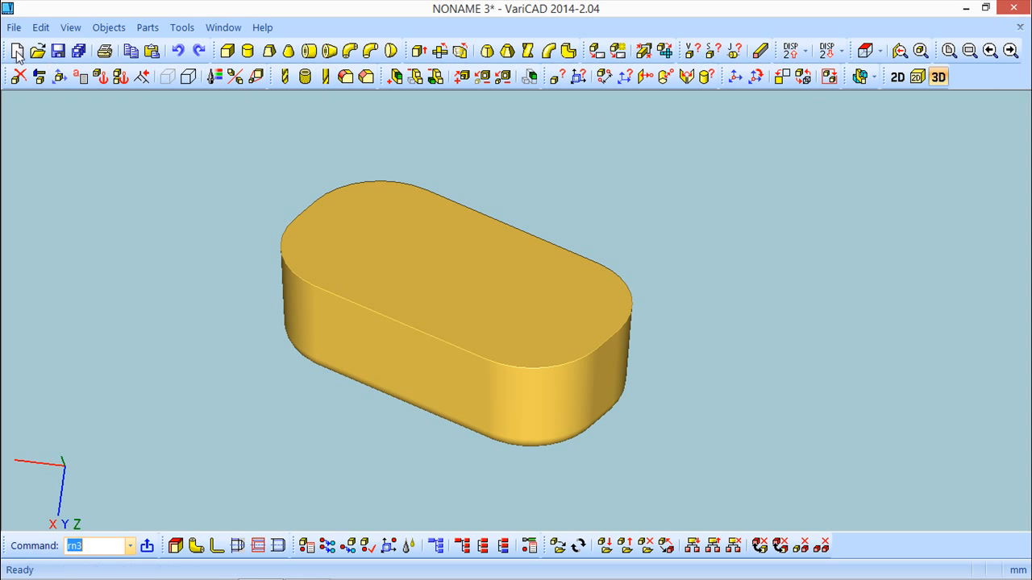
Step: Start a surface offset shell and select all of the solid's surfaces except the larger flat face
{"action": "left_click", "coordinate": [108, 27]}
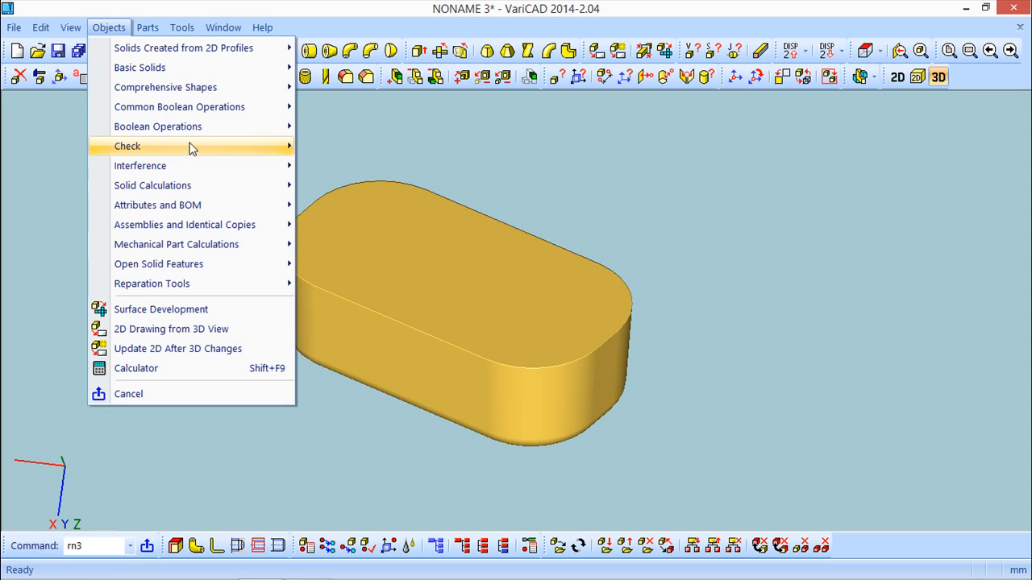
{"action": "mouse_move", "coordinate": [171, 107]}
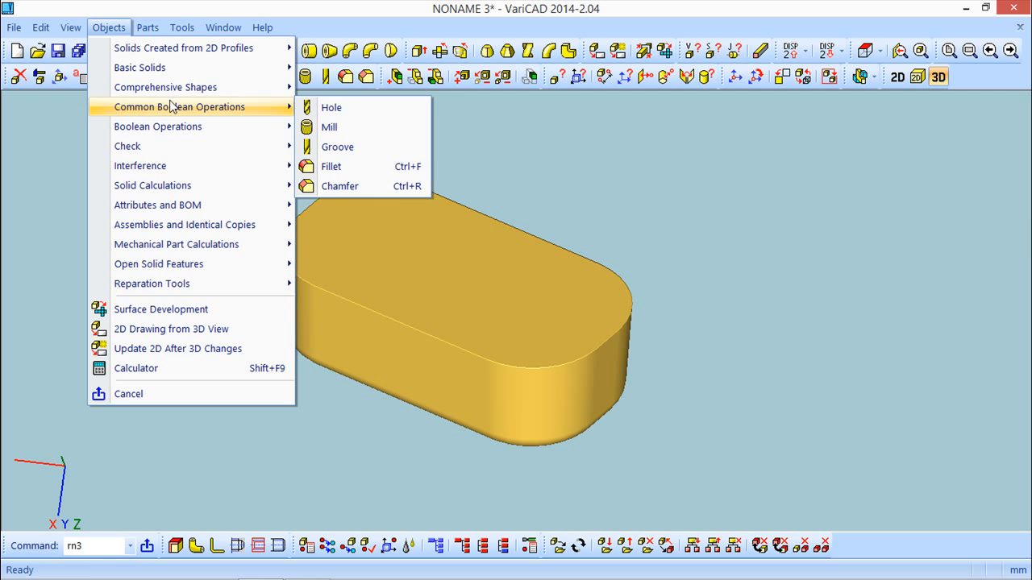
{"action": "left_click", "coordinate": [344, 132]}
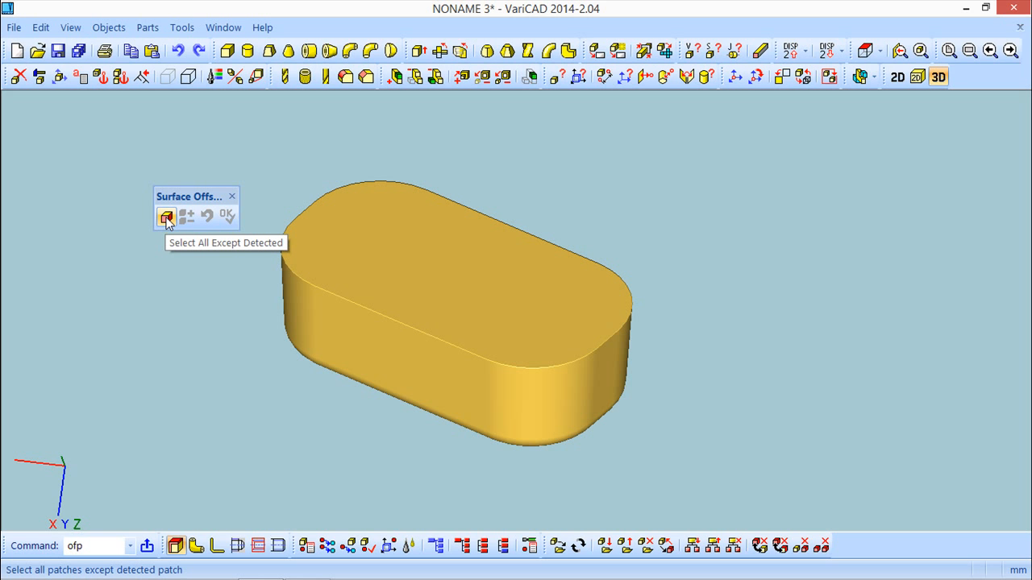
{"action": "left_click", "coordinate": [409, 238]}
{"action": "middle_click_drag", "start_coordinate": [733, 369], "coordinate": [556, 341]}
{"action": "left_click", "coordinate": [226, 215]}
Step: Create the shell 1 mm thick with the selected surfaces as its outer surface, removing the original part
{"action": "left_click_drag", "start_coordinate": [239, 127], "coordinate": [887, 118]}
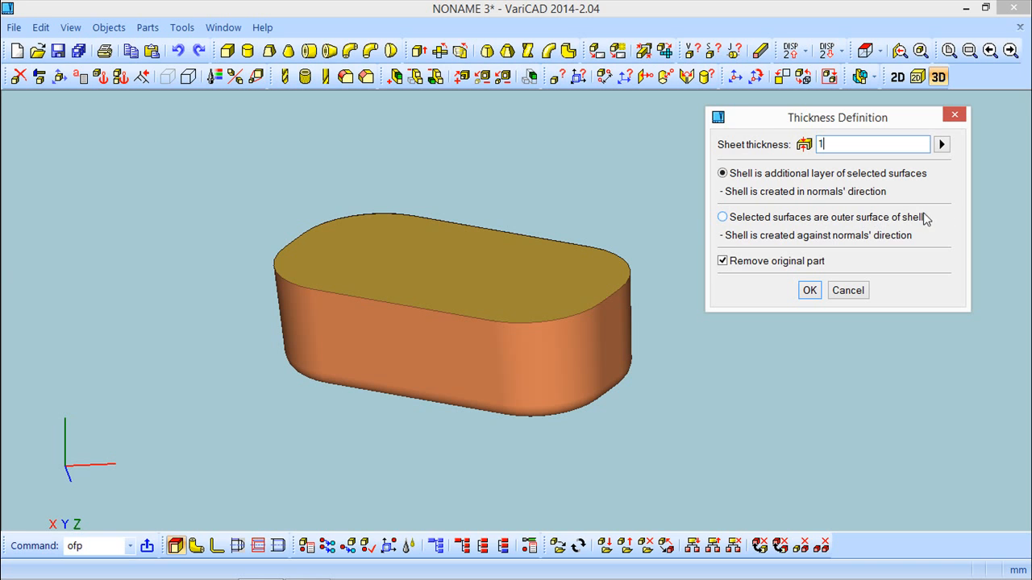
{"action": "left_click", "coordinate": [722, 218]}
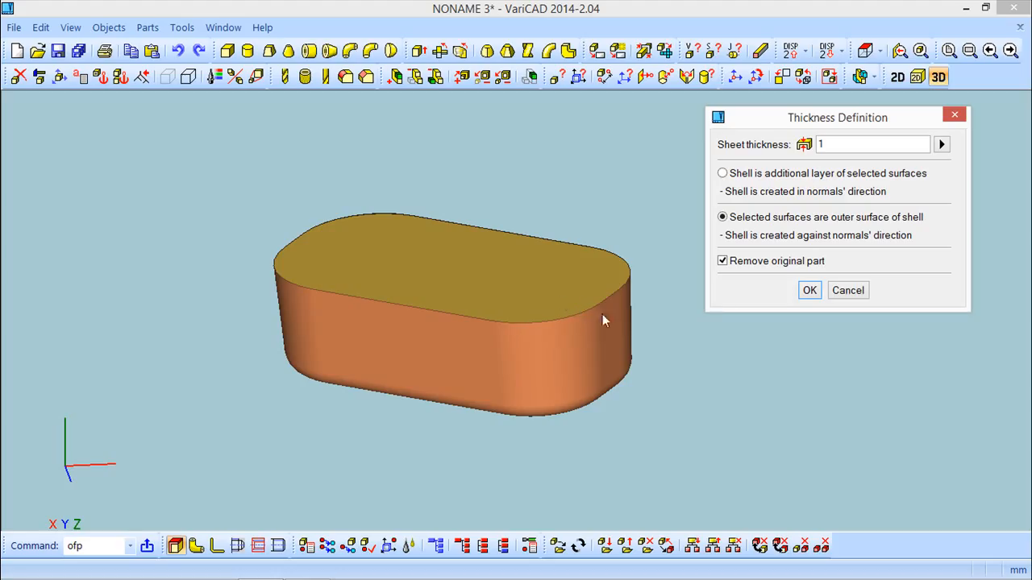
{"action": "left_click", "coordinate": [723, 262]}
{"action": "left_click", "coordinate": [810, 291]}
{"action": "middle_click_drag", "start_coordinate": [681, 250], "coordinate": [632, 318]}
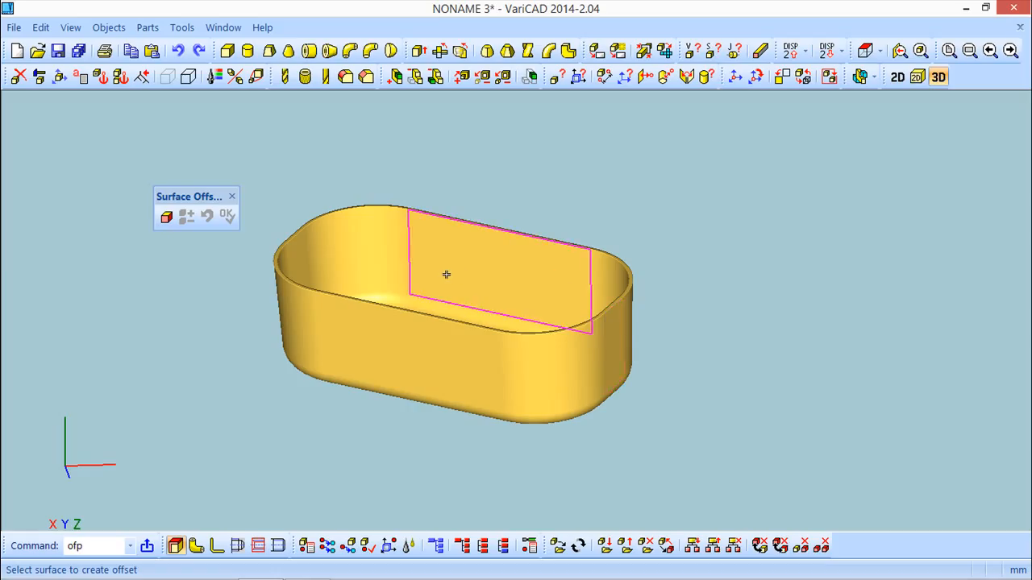
Step: Leave the surface offset command and examine the hollow container's inside and outside from several angles
{"action": "left_click", "coordinate": [233, 197]}
{"action": "left_click_drag", "start_coordinate": [655, 234], "coordinate": [350, 153]}
{"action": "left_click_drag", "start_coordinate": [762, 373], "coordinate": [763, 334]}
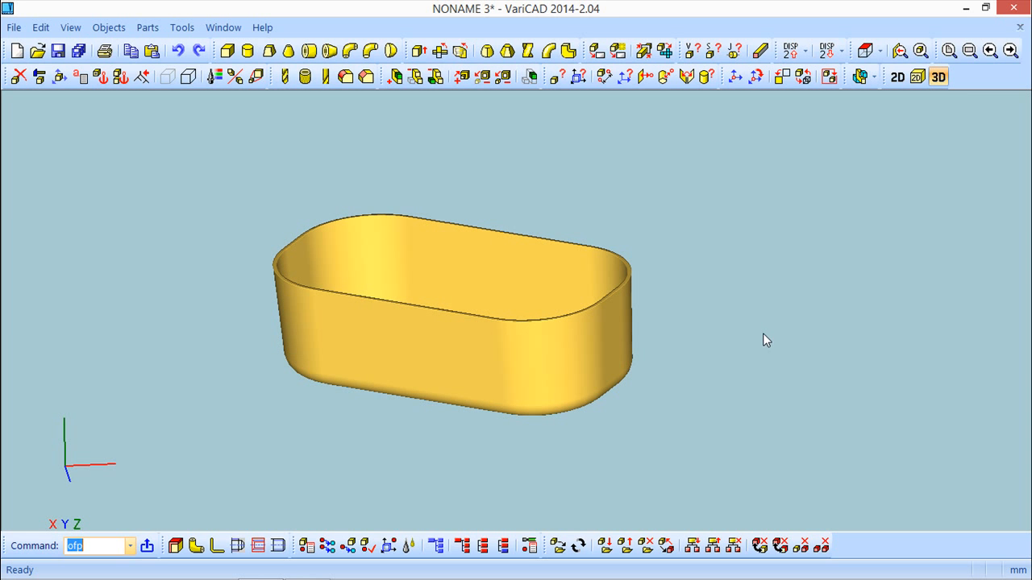
{"action": "left_click_drag", "start_coordinate": [763, 333], "coordinate": [738, 332]}
{"action": "middle_click_drag", "start_coordinate": [739, 331], "coordinate": [766, 326]}
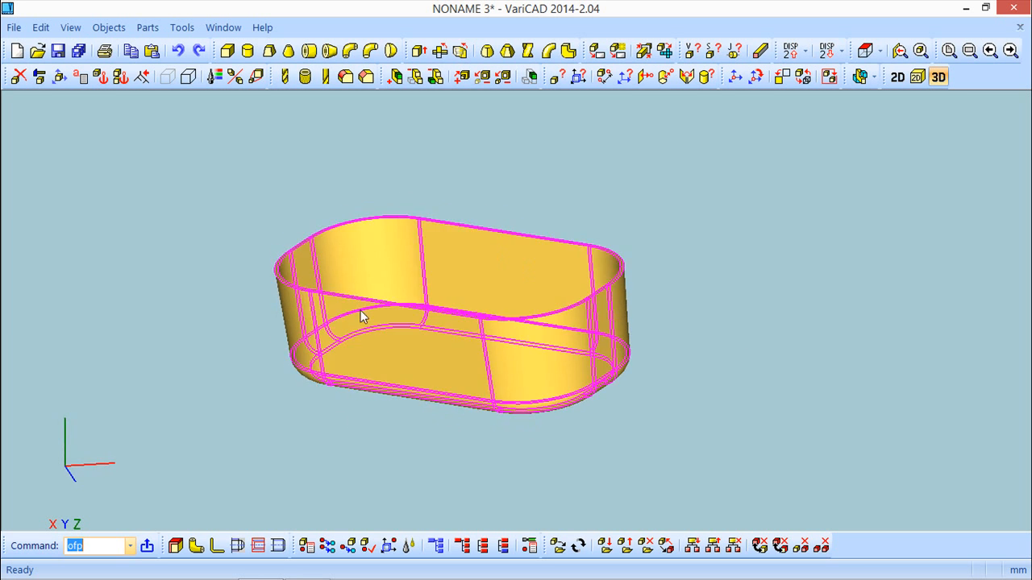
{"action": "middle_click_drag", "start_coordinate": [553, 456], "coordinate": [279, 172]}
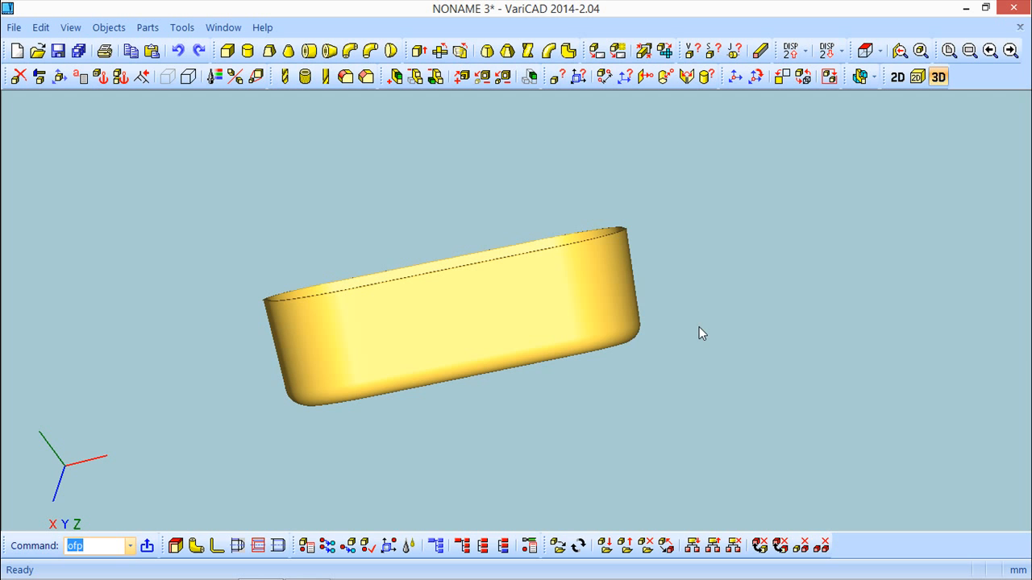
{"action": "middle_click_drag", "start_coordinate": [725, 275], "coordinate": [718, 357]}
Step: Delete the hollow container from the 3D model
{"action": "left_click", "coordinate": [19, 76]}
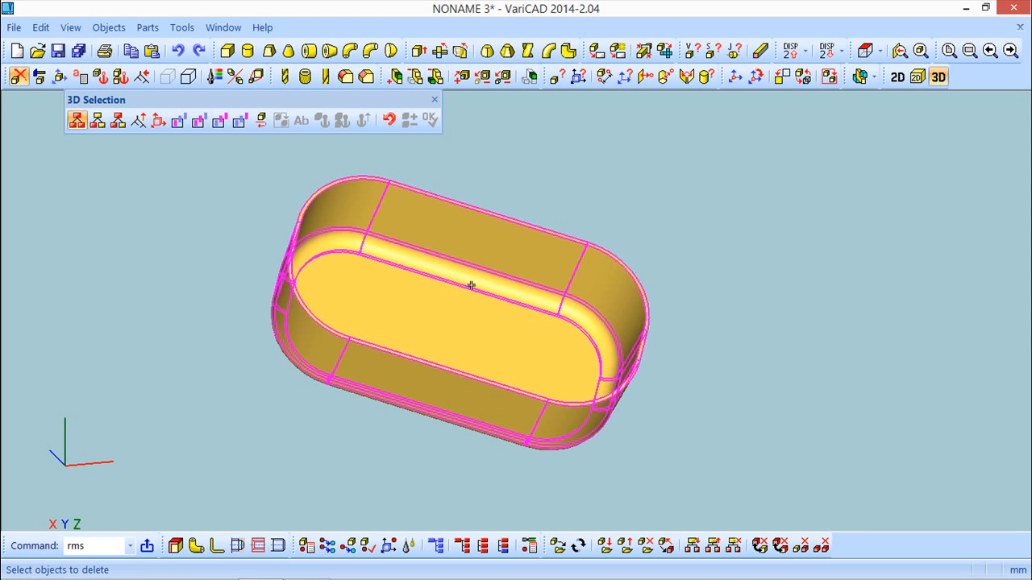
{"action": "left_click", "coordinate": [485, 253]}
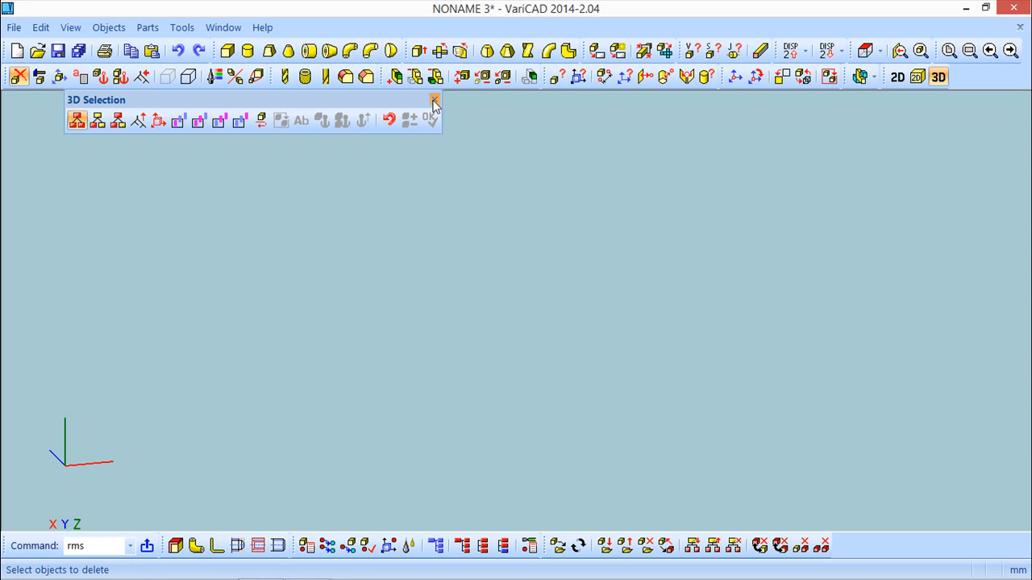
{"action": "left_click", "coordinate": [433, 99]}
Step: Create a box with height 100, width 50 and length 20 mm and insert it at the default location
{"action": "left_click", "coordinate": [228, 50]}
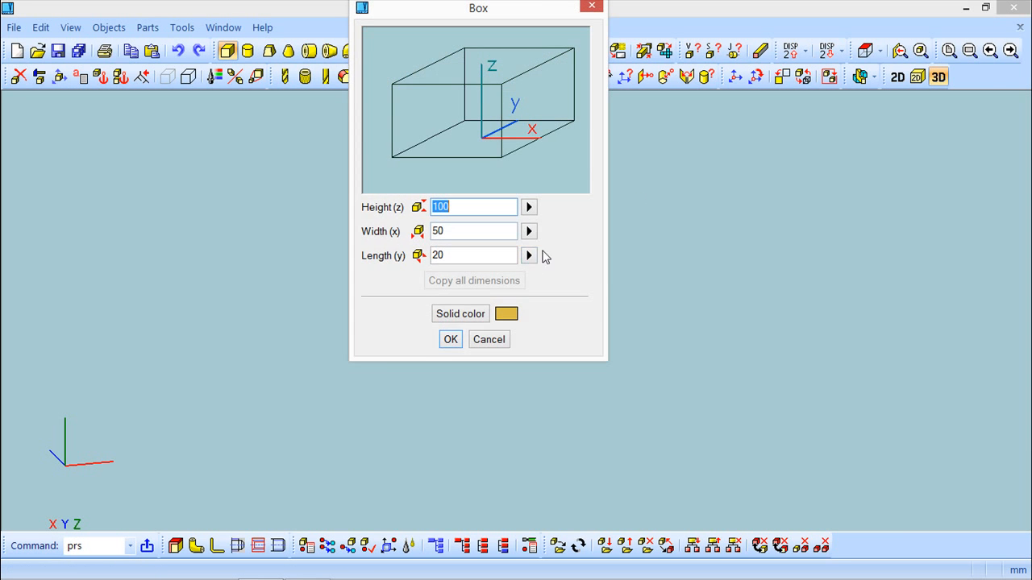
{"action": "left_click", "coordinate": [449, 345]}
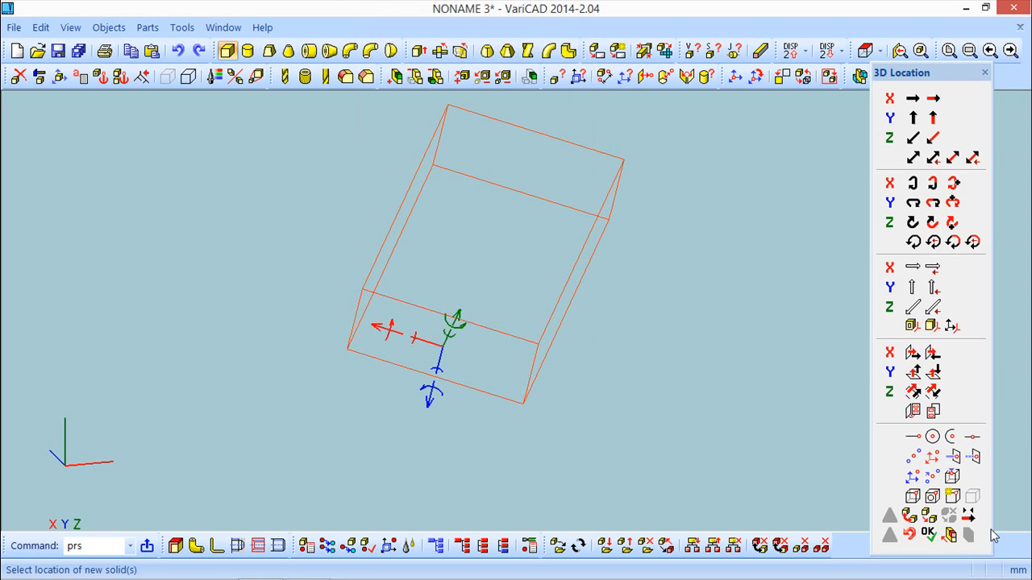
{"action": "left_click", "coordinate": [927, 533]}
{"action": "middle_click_drag", "start_coordinate": [588, 413], "coordinate": [500, 428]}
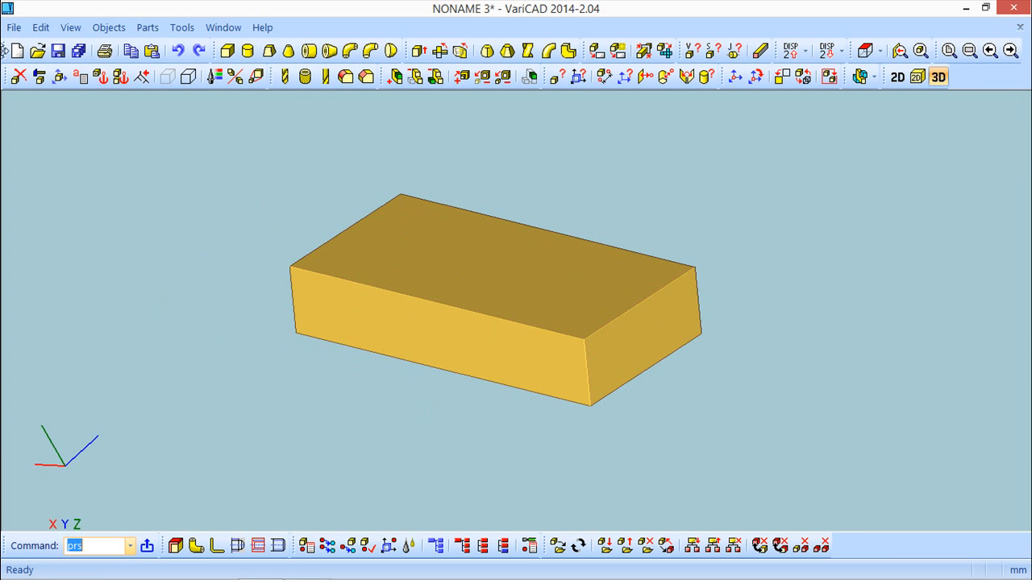
Step: Start a threaded hole and choose the box as the solid to drill into
{"action": "left_click", "coordinate": [108, 29]}
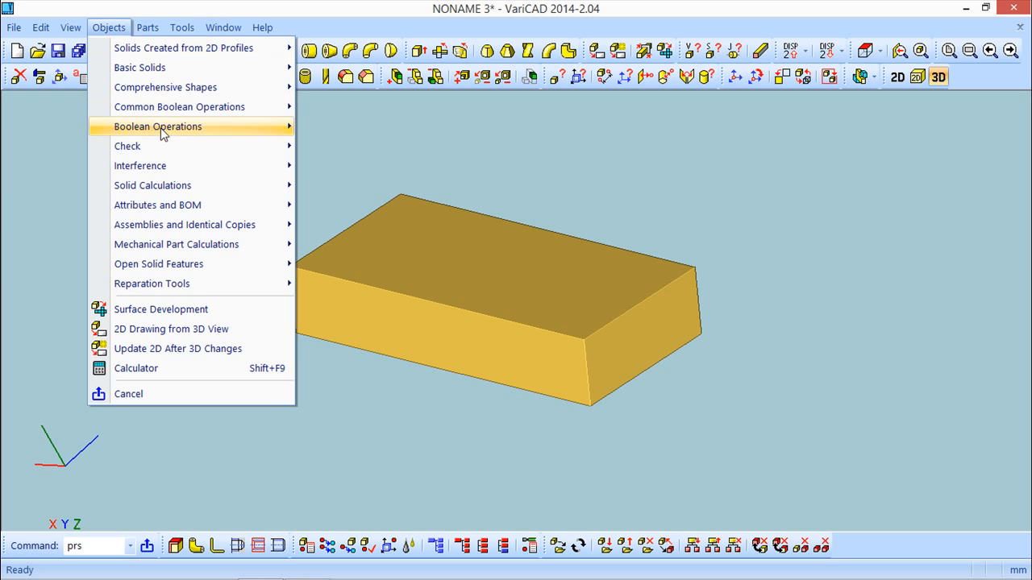
{"action": "mouse_move", "coordinate": [169, 90]}
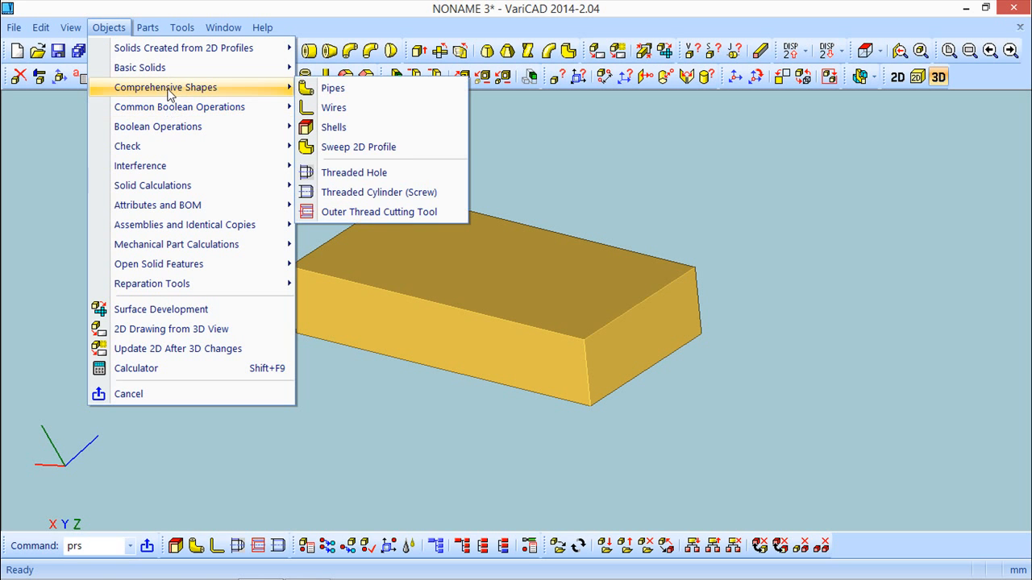
{"action": "left_click", "coordinate": [340, 174]}
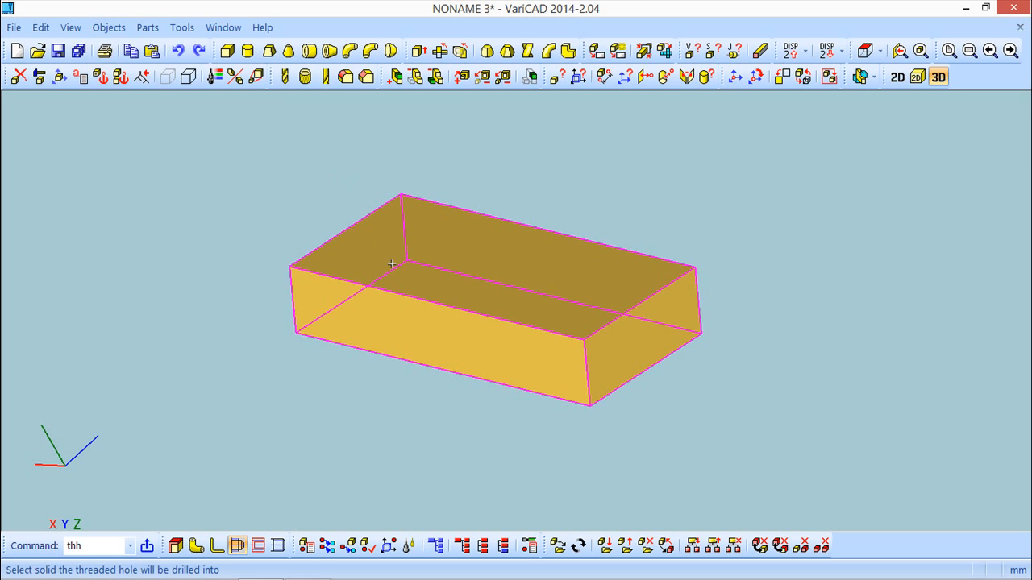
{"action": "left_click", "coordinate": [484, 250]}
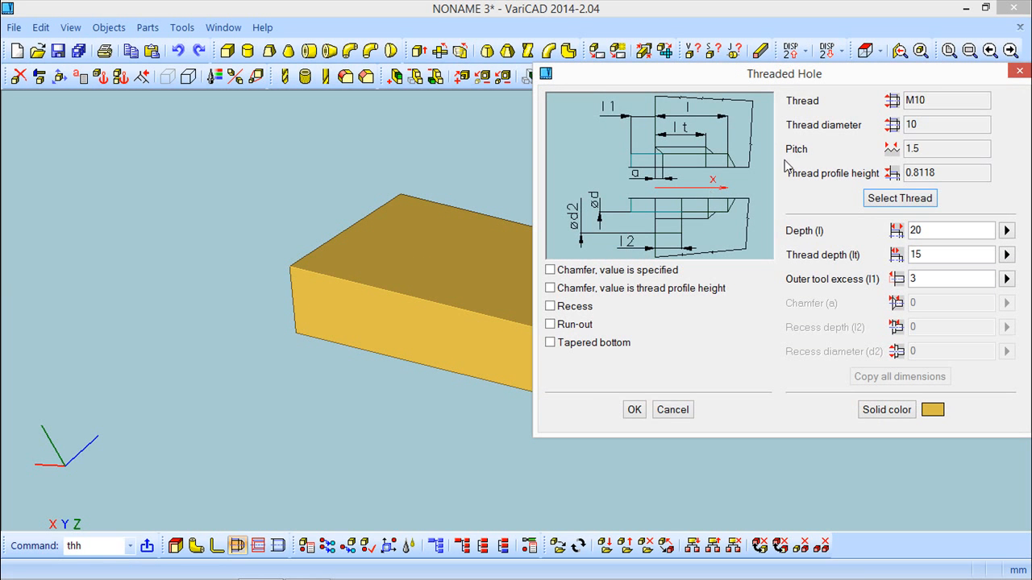
{"action": "left_click_drag", "start_coordinate": [792, 74], "coordinate": [623, 83]}
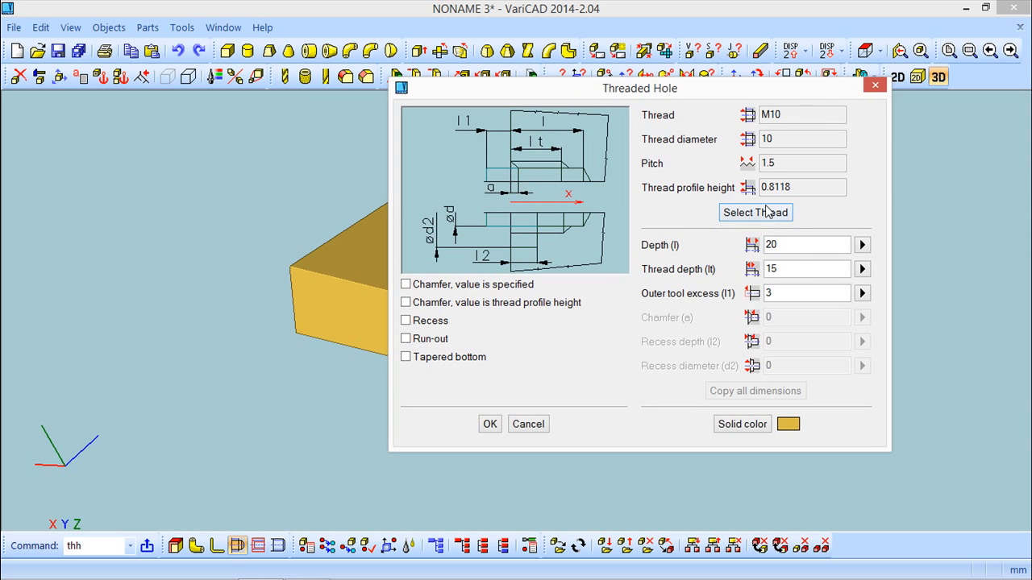
Step: Look through the metric thread sizes and the available thread types, keeping M10 for the hole
{"action": "left_click", "coordinate": [750, 212]}
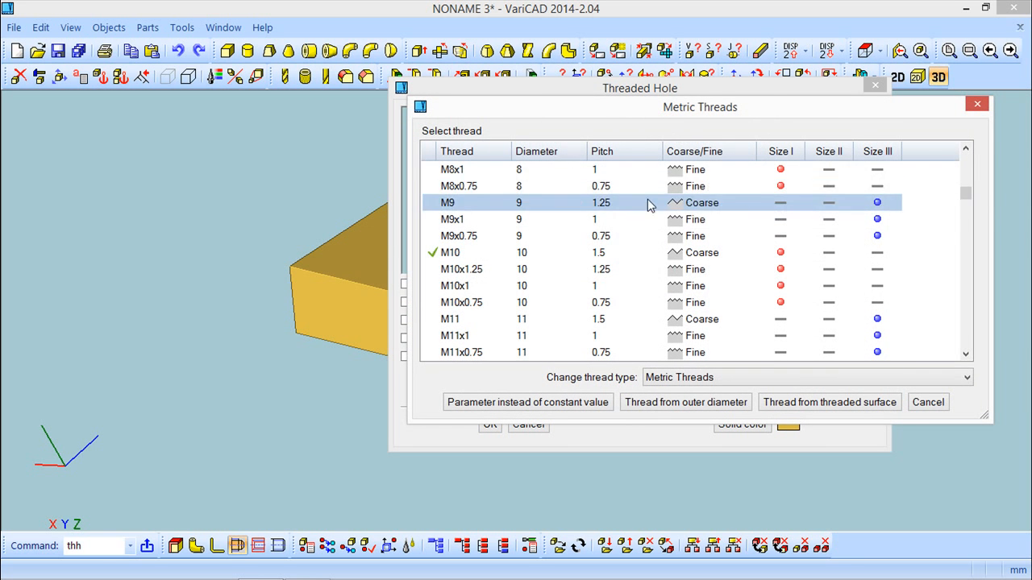
{"action": "mouse_move", "coordinate": [965, 204]}
{"action": "left_mouse_down"}
{"action": "mouse_move", "coordinate": [965, 166]}
{"action": "mouse_move", "coordinate": [965, 299]}
{"action": "mouse_move", "coordinate": [960, 163]}
{"action": "mouse_move", "coordinate": [974, 241]}
{"action": "mouse_move", "coordinate": [965, 196]}
{"action": "left_mouse_up"}
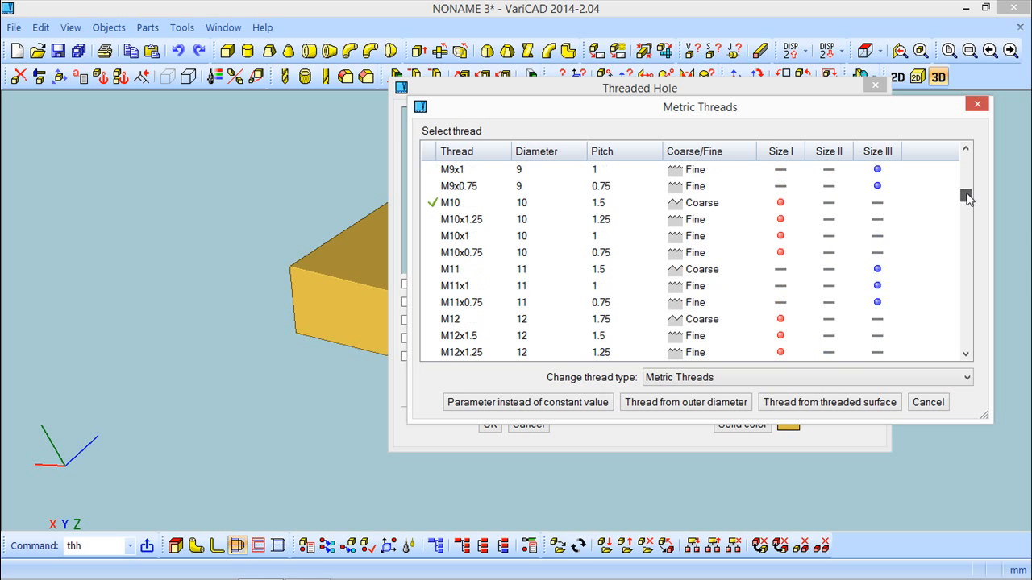
{"action": "left_click", "coordinate": [469, 203]}
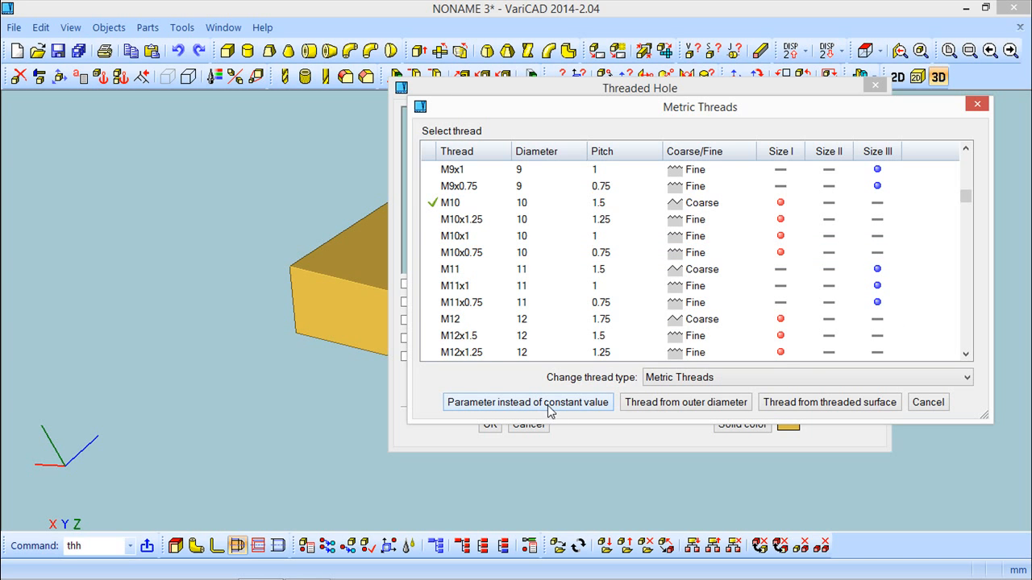
{"action": "left_click", "coordinate": [967, 378]}
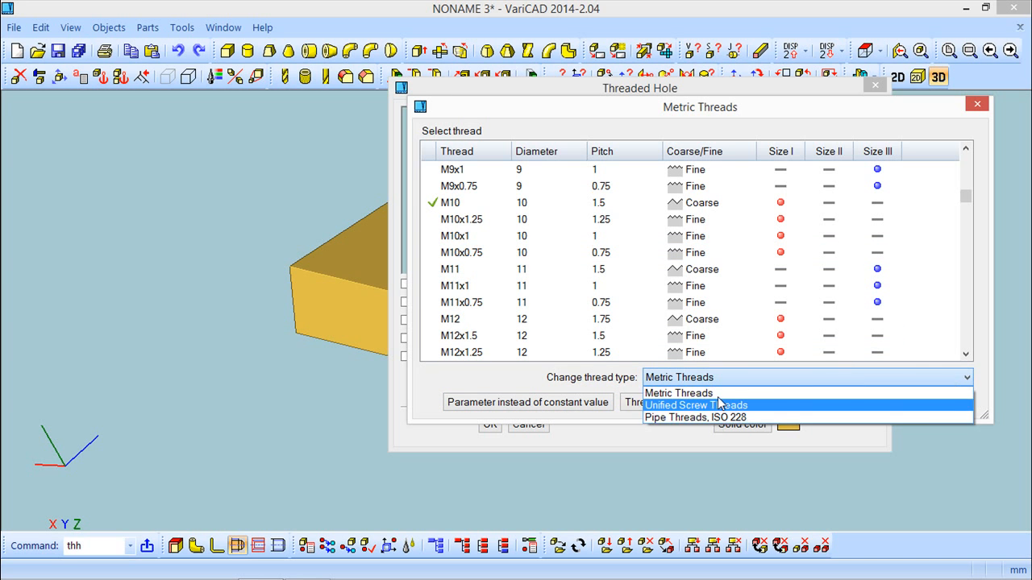
{"action": "left_click", "coordinate": [811, 394]}
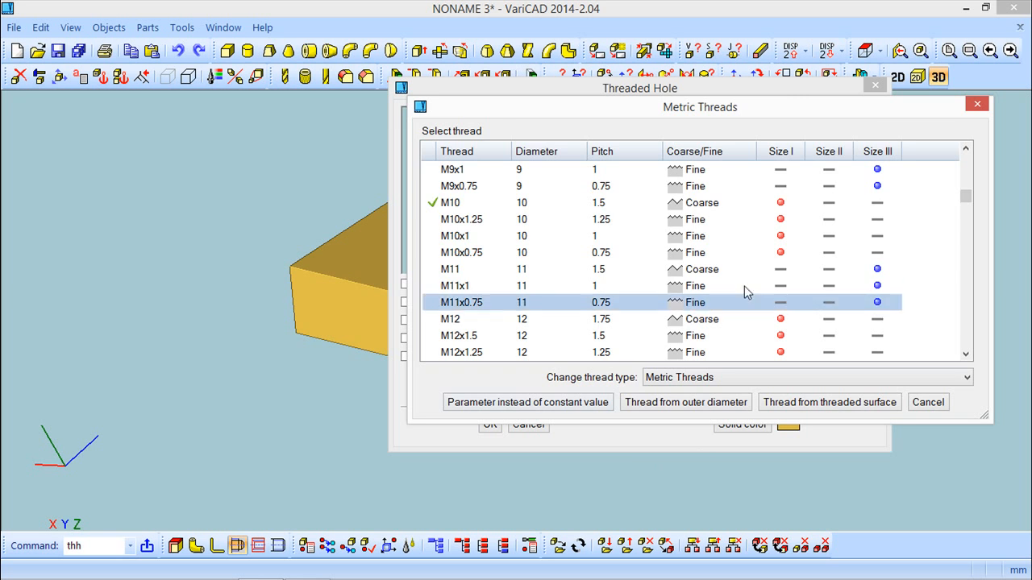
{"action": "left_click_drag", "start_coordinate": [878, 125], "coordinate": [569, 180]}
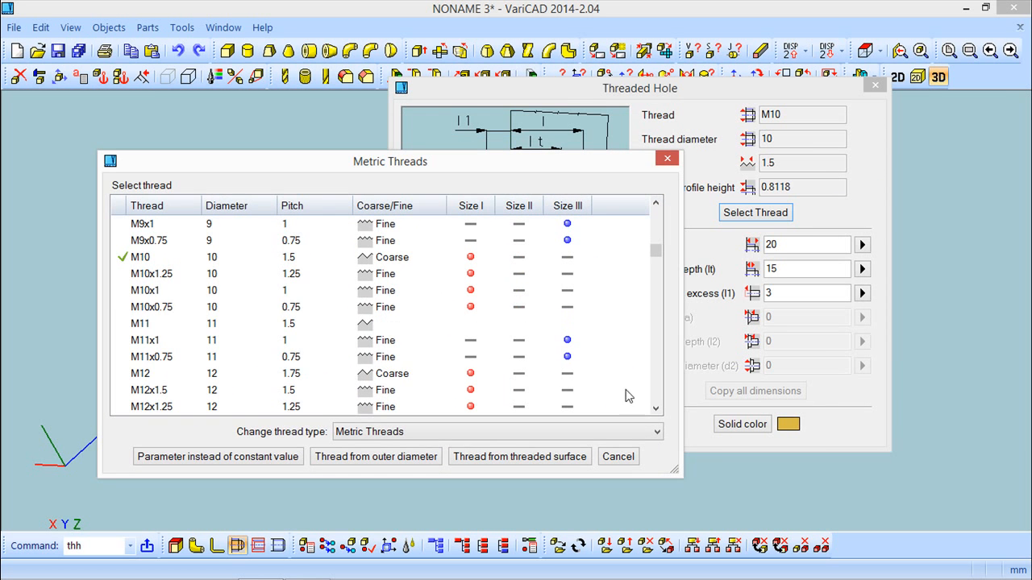
{"action": "left_click", "coordinate": [667, 159]}
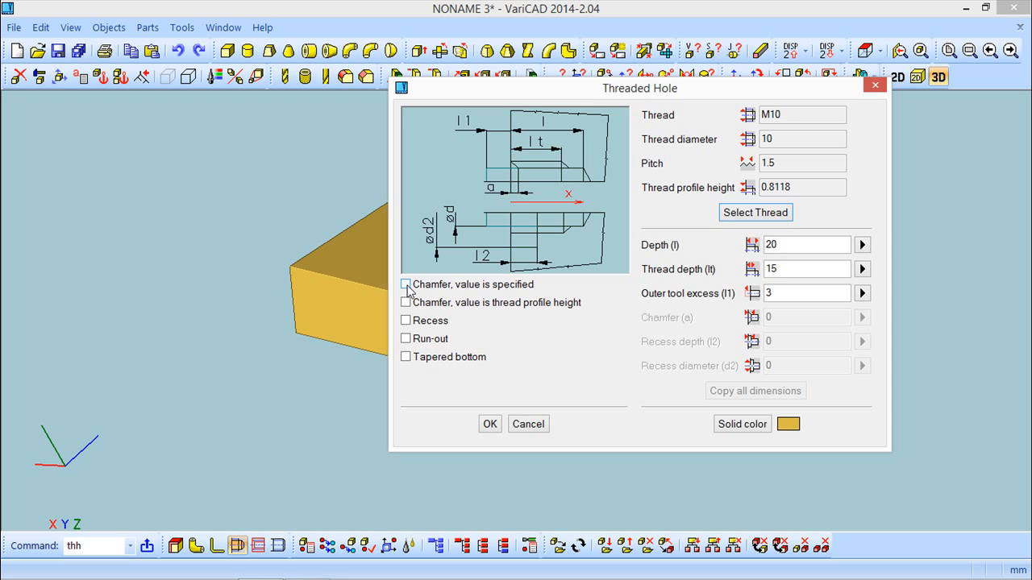
Step: Try the hole's chamfer, recess and run-out options, leaving only the tapered bottom enabled
{"action": "left_click", "coordinate": [406, 285]}
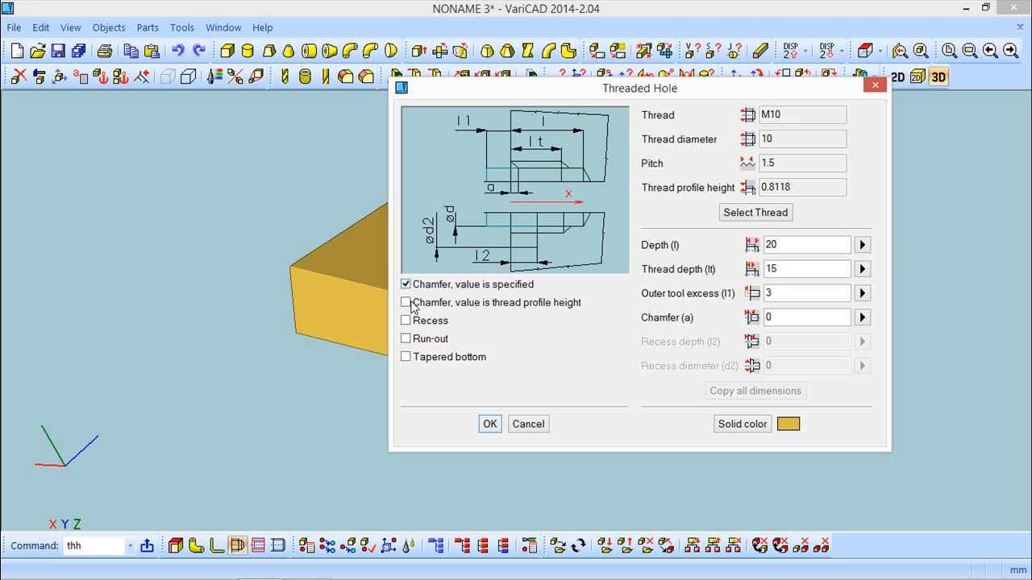
{"action": "left_click", "coordinate": [407, 303]}
{"action": "left_click", "coordinate": [406, 320]}
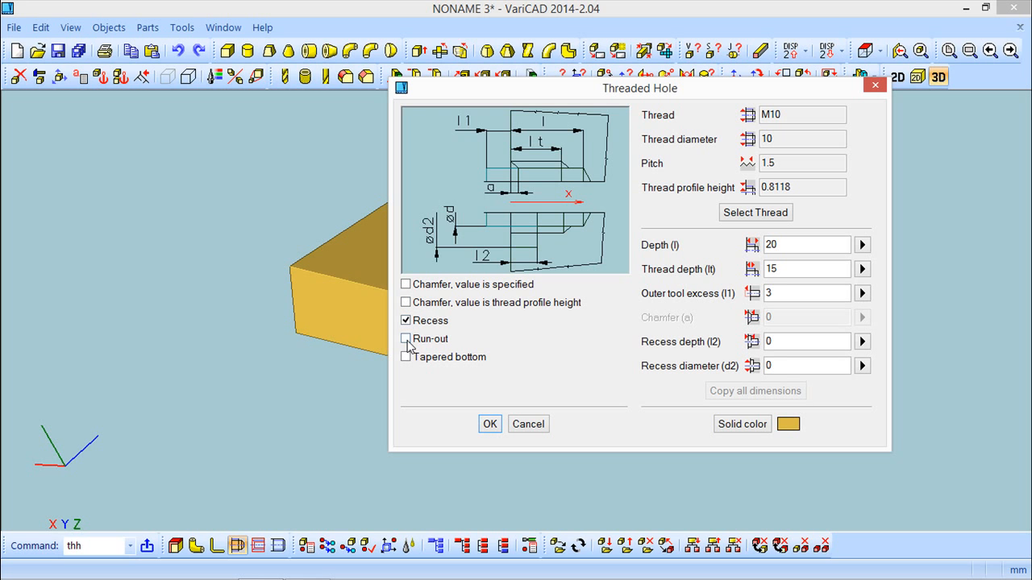
{"action": "left_click", "coordinate": [406, 339]}
{"action": "left_click", "coordinate": [406, 360]}
{"action": "left_click", "coordinate": [406, 357]}
{"action": "left_click", "coordinate": [407, 338]}
{"action": "left_click", "coordinate": [407, 321]}
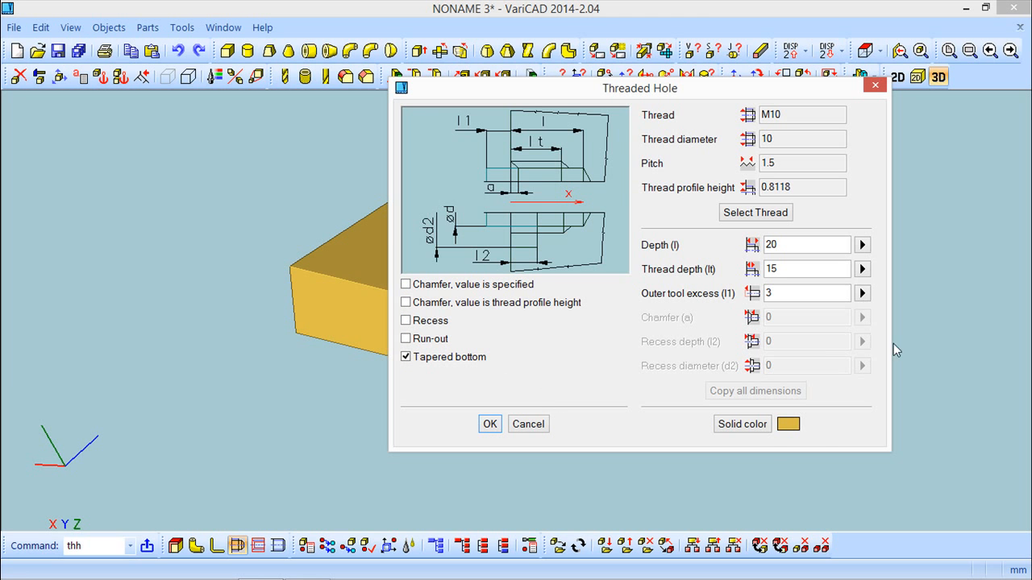
Step: Assign green color 13 to the hole and accept the M10 definition with 20 mm depth and 15 mm thread depth
{"action": "left_click", "coordinate": [757, 426]}
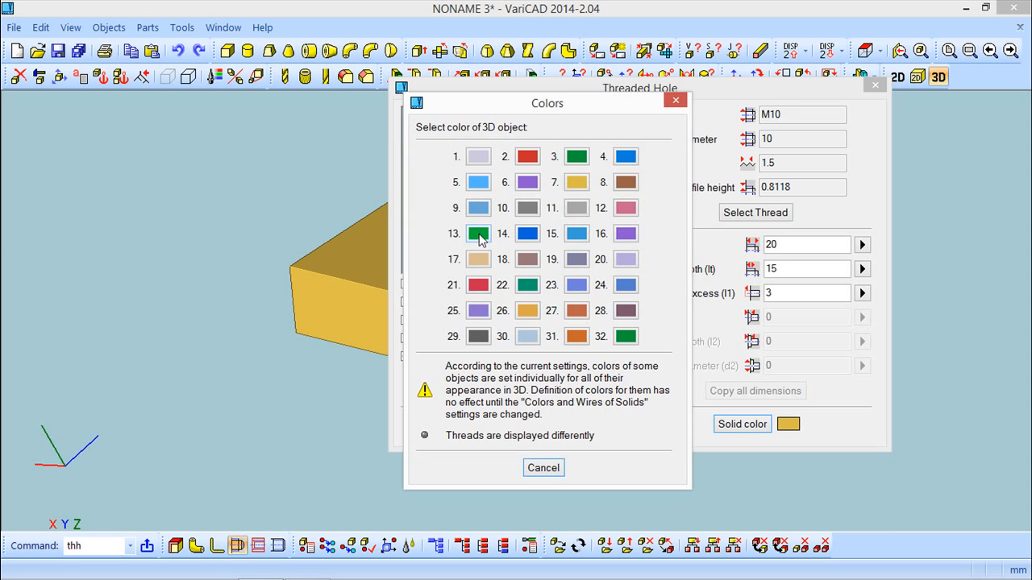
{"action": "left_click", "coordinate": [477, 234]}
{"action": "left_click", "coordinate": [488, 424]}
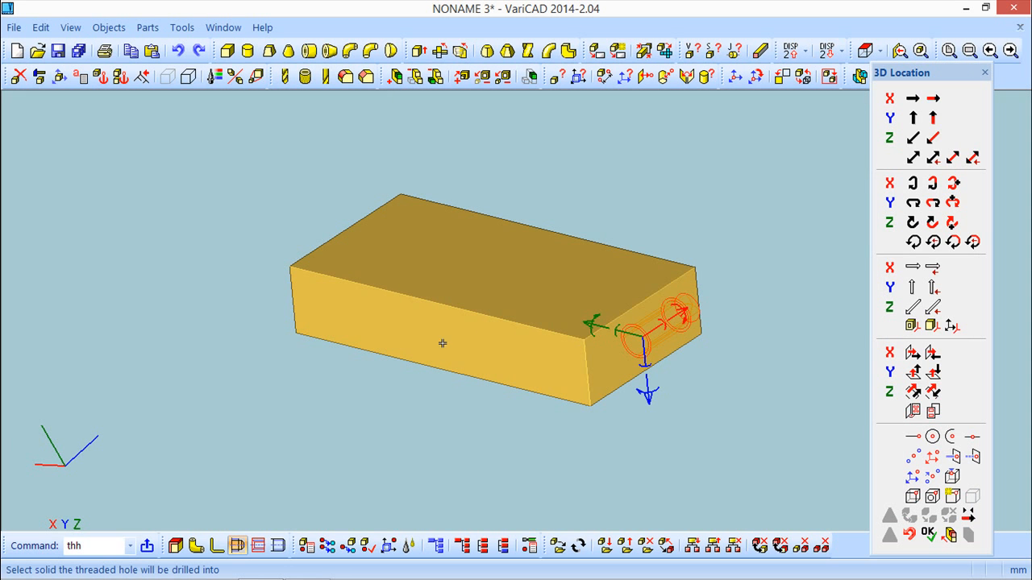
Step: Rotate the threaded hole -90° about its Z axis and insert it into the box's small end face
{"action": "middle_click_drag", "start_coordinate": [618, 356], "coordinate": [645, 390]}
{"action": "left_click", "coordinate": [644, 394]}
{"action": "left_click", "coordinate": [333, 370]}
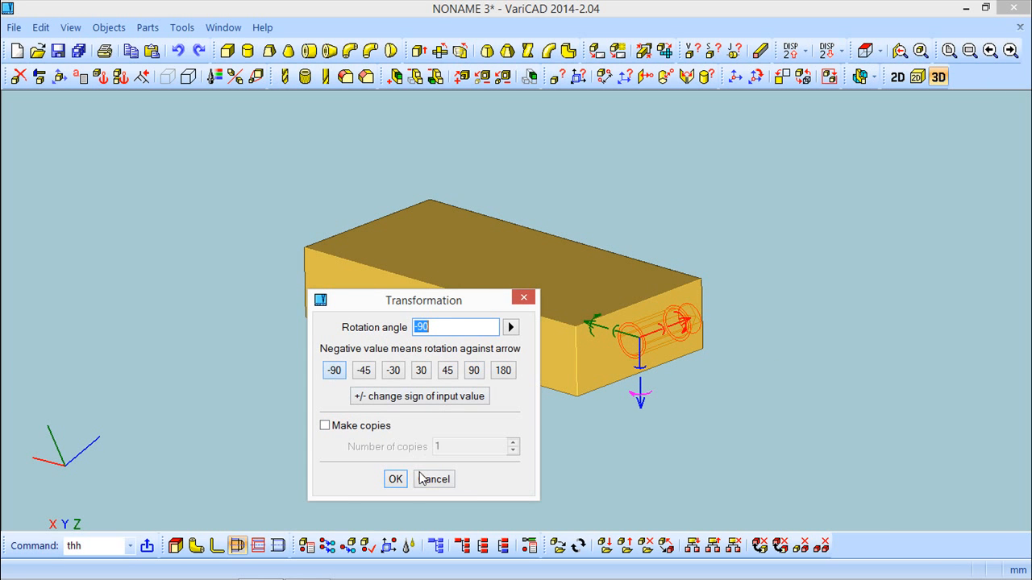
{"action": "left_click", "coordinate": [395, 479]}
{"action": "middle_click_drag", "start_coordinate": [569, 438], "coordinate": [640, 424]}
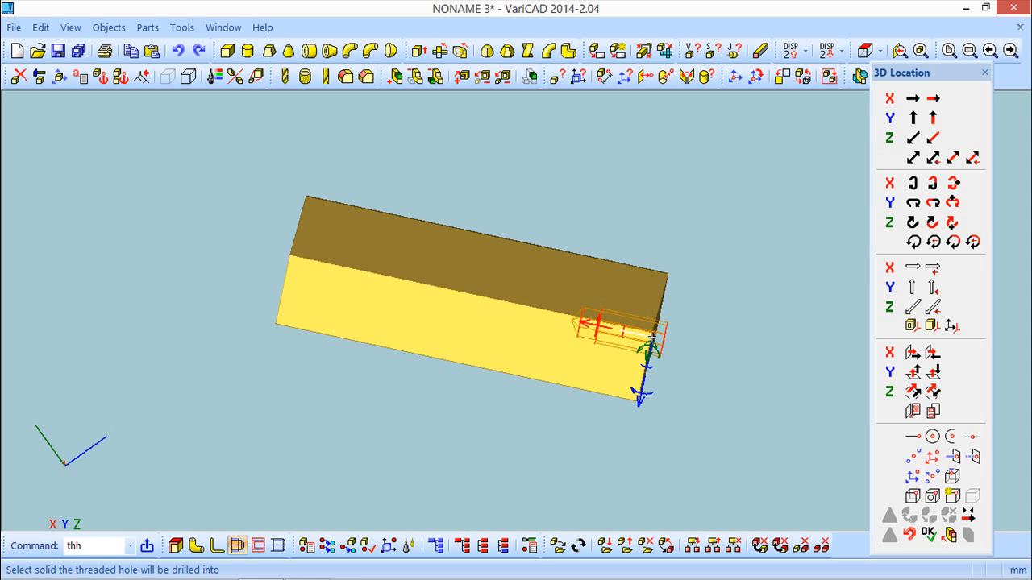
{"action": "middle_click_drag", "start_coordinate": [714, 353], "coordinate": [832, 499]}
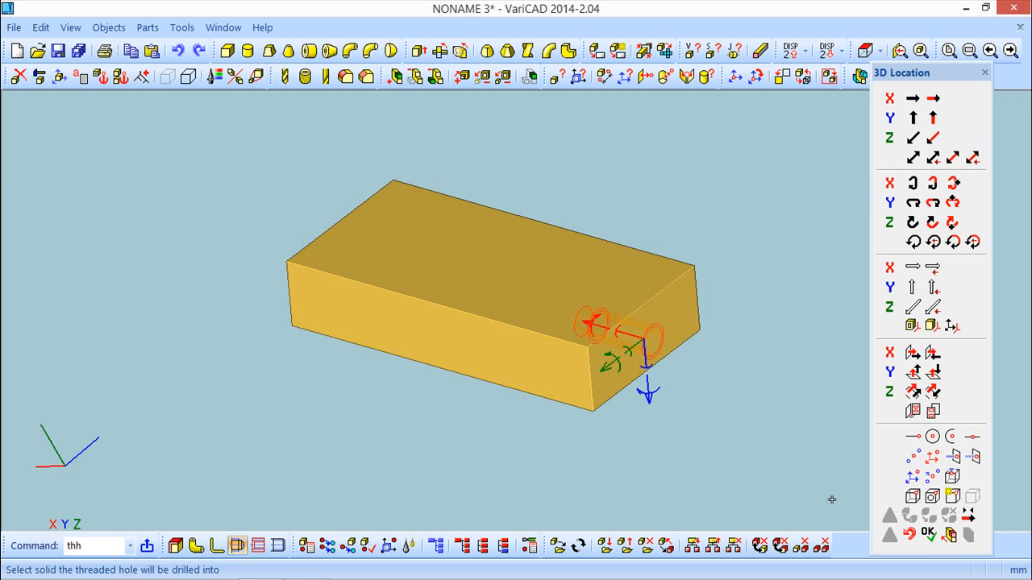
{"action": "left_click", "coordinate": [929, 535]}
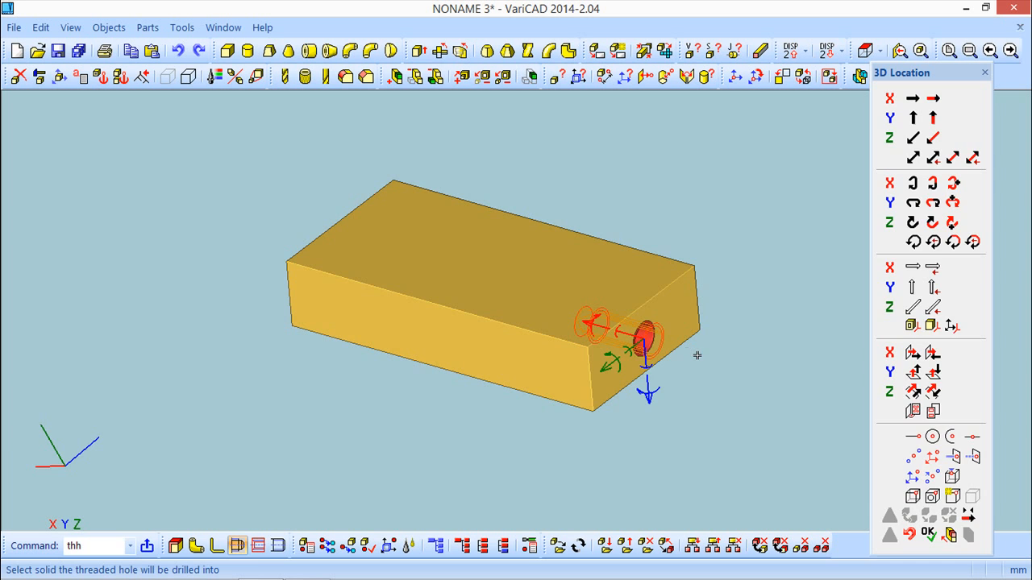
{"action": "left_click", "coordinate": [696, 354]}
Step: Drill the threaded hole into the box and view it from the small end face
{"action": "mouse_move", "coordinate": [659, 379]}
{"action": "middle_mouse_down"}
{"action": "mouse_move", "coordinate": [610, 345]}
{"action": "mouse_move", "coordinate": [584, 370]}
{"action": "mouse_move", "coordinate": [627, 363]}
{"action": "mouse_move", "coordinate": [732, 411]}
{"action": "mouse_move", "coordinate": [660, 372]}
{"action": "mouse_move", "coordinate": [599, 363]}
{"action": "mouse_move", "coordinate": [711, 410]}
{"action": "mouse_move", "coordinate": [680, 406]}
{"action": "mouse_move", "coordinate": [594, 346]}
{"action": "mouse_move", "coordinate": [459, 285]}
{"action": "mouse_move", "coordinate": [453, 309]}
{"action": "mouse_move", "coordinate": [435, 285]}
{"action": "mouse_move", "coordinate": [571, 339]}
{"action": "middle_mouse_up"}
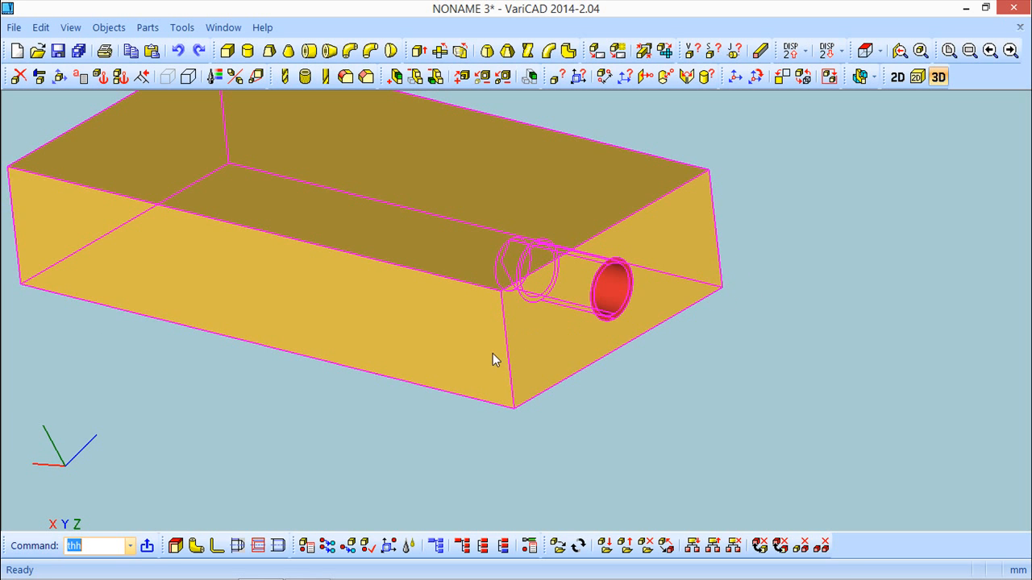
{"action": "mouse_move", "coordinate": [475, 386]}
{"action": "middle_mouse_down"}
{"action": "mouse_move", "coordinate": [391, 430]}
{"action": "mouse_move", "coordinate": [484, 449]}
{"action": "mouse_move", "coordinate": [444, 427]}
{"action": "mouse_move", "coordinate": [413, 387]}
{"action": "mouse_move", "coordinate": [489, 466]}
{"action": "mouse_move", "coordinate": [404, 465]}
{"action": "mouse_move", "coordinate": [523, 417]}
{"action": "middle_mouse_up"}
{"action": "mouse_move", "coordinate": [495, 448]}
{"action": "middle_mouse_down"}
{"action": "mouse_move", "coordinate": [567, 478]}
{"action": "mouse_move", "coordinate": [392, 428]}
{"action": "mouse_move", "coordinate": [460, 454]}
{"action": "mouse_move", "coordinate": [484, 450]}
{"action": "middle_mouse_up"}
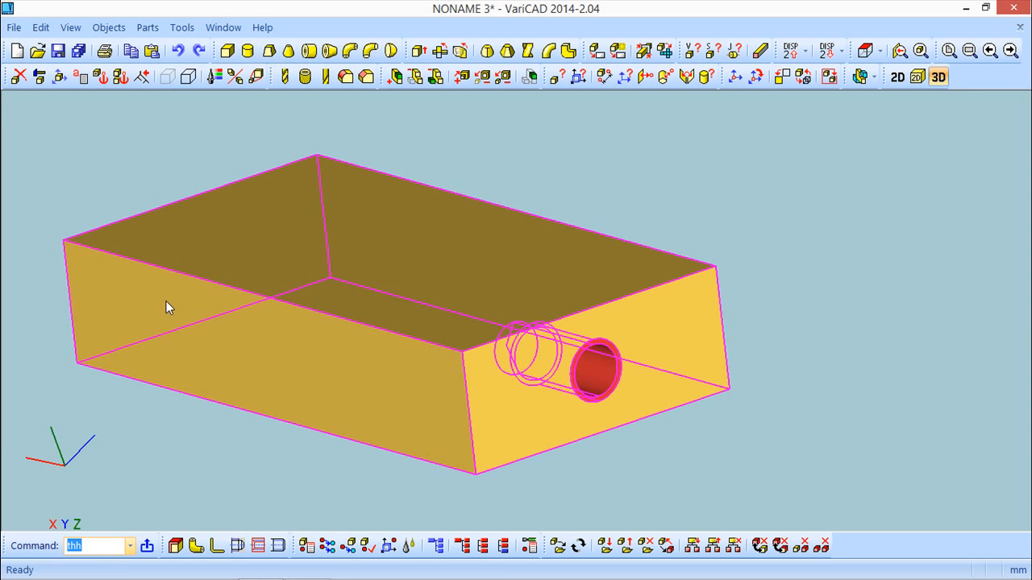
Step: Create a 2D drawing of all objects from the predefined front, left, top, right, bottom and back views
{"action": "left_click", "coordinate": [108, 29]}
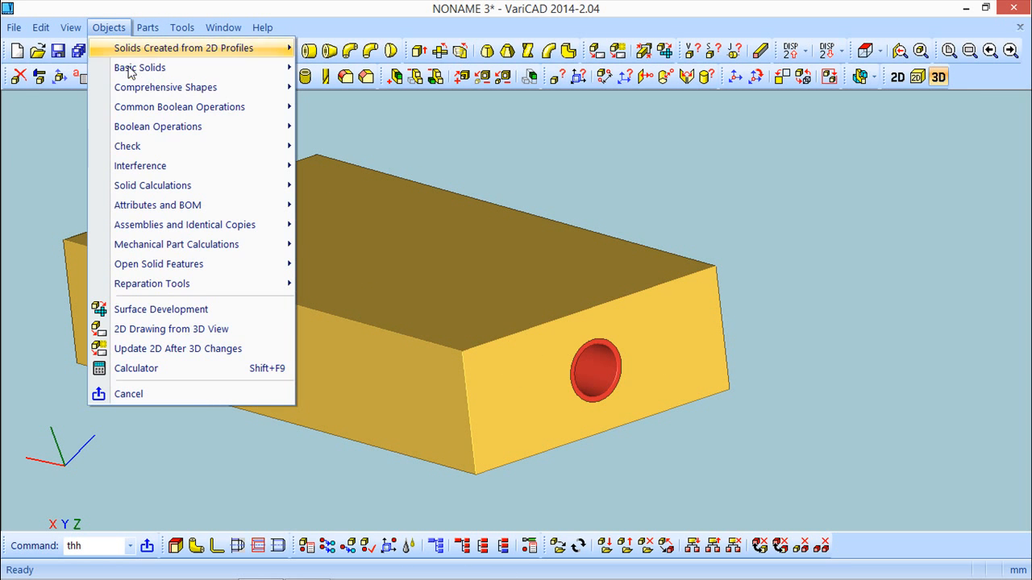
{"action": "left_click", "coordinate": [220, 329]}
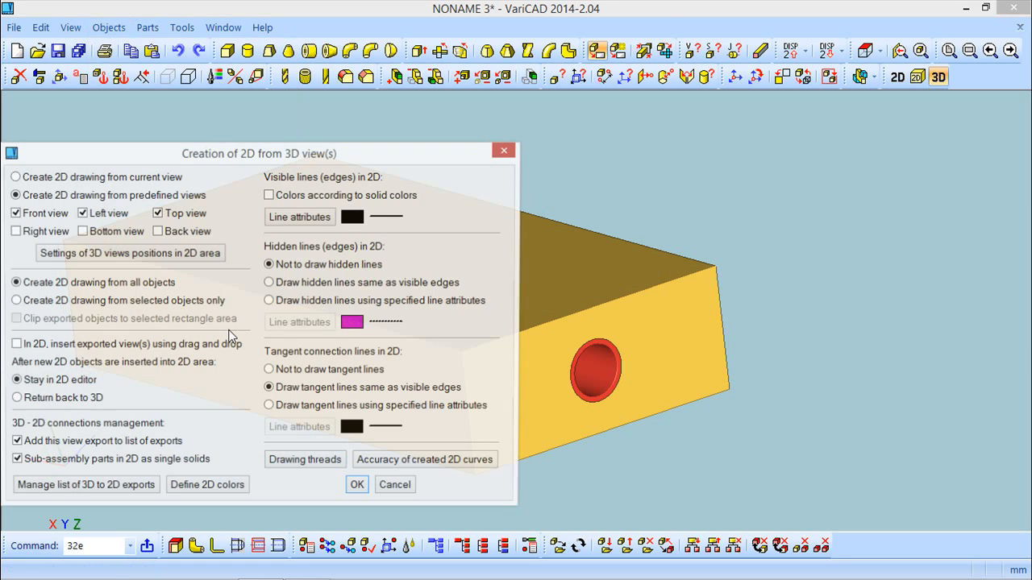
{"action": "left_click", "coordinate": [17, 232]}
{"action": "left_click", "coordinate": [81, 232]}
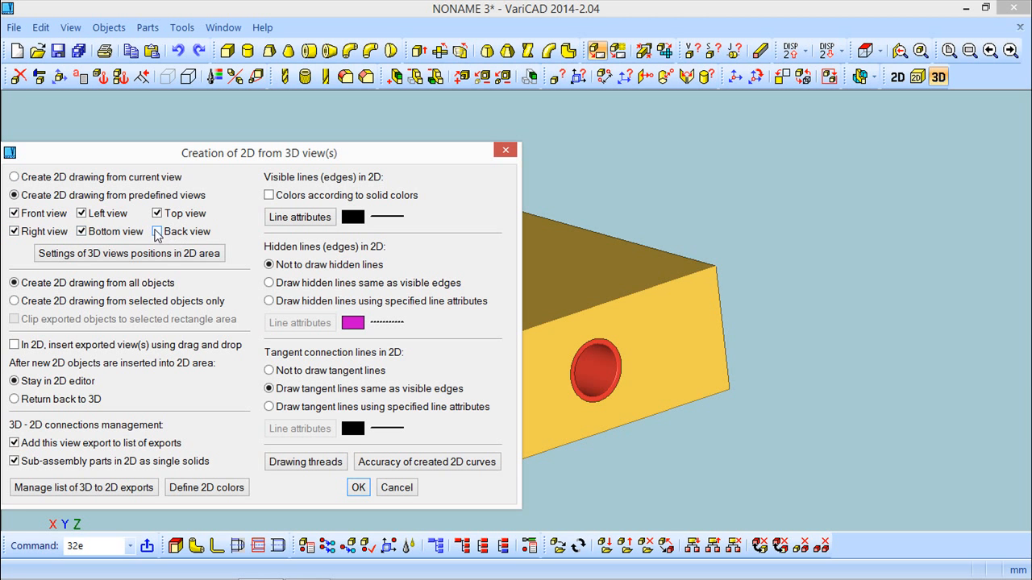
{"action": "left_click", "coordinate": [357, 488]}
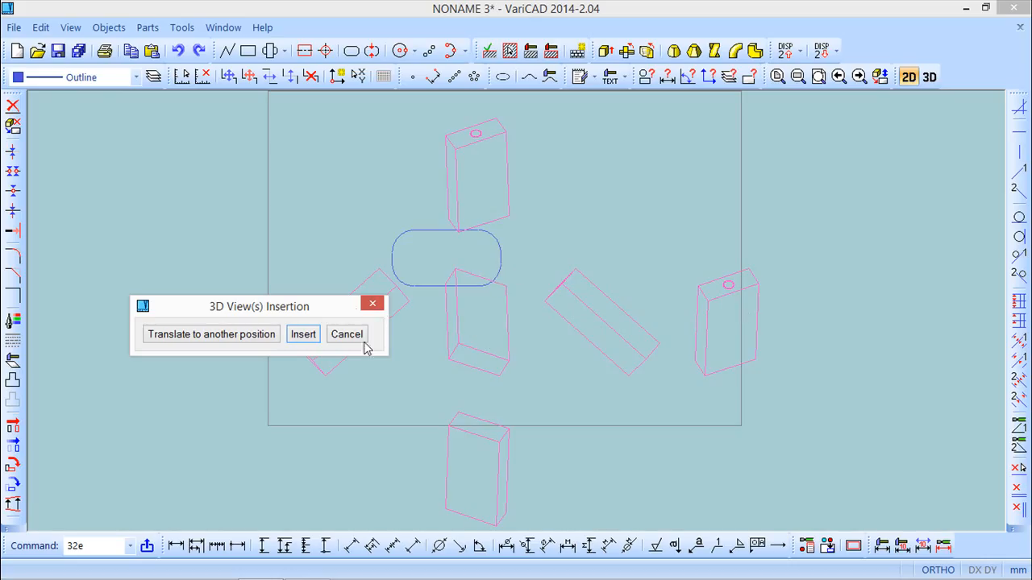
Step: Shift the exported views horizontally by about 33 mm and insert them into the 2D drawing
{"action": "left_click", "coordinate": [241, 334]}
{"action": "left_click", "coordinate": [621, 255]}
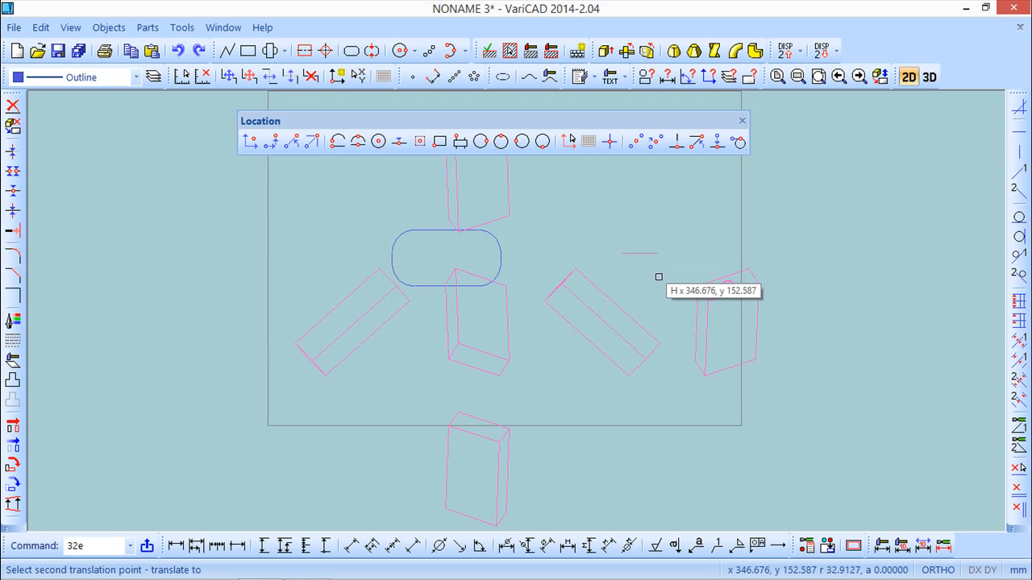
{"action": "left_click", "coordinate": [658, 276]}
{"action": "left_click", "coordinate": [309, 337]}
{"action": "scroll", "coordinate": [620, 290], "scroll_direction": "down", "scroll_amount": 2}
{"action": "scroll", "coordinate": [665, 292], "scroll_direction": "up", "scroll_amount": 5}
{"action": "scroll", "coordinate": [811, 268], "scroll_direction": "up", "scroll_amount": 2}
{"action": "scroll", "coordinate": [640, 255], "scroll_direction": "down", "scroll_amount": 5}
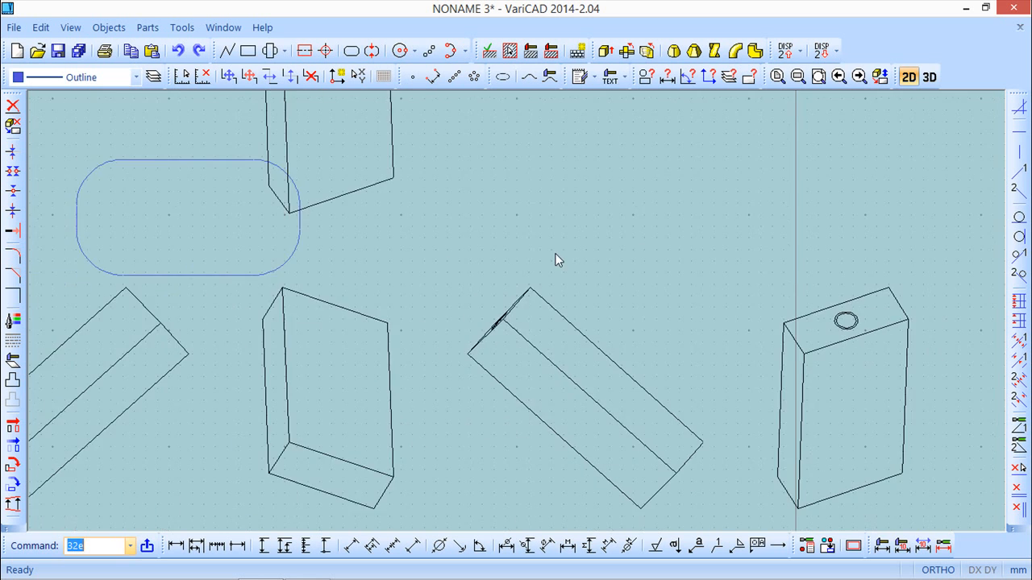
{"action": "scroll", "coordinate": [371, 257], "scroll_direction": "down", "scroll_amount": 2}
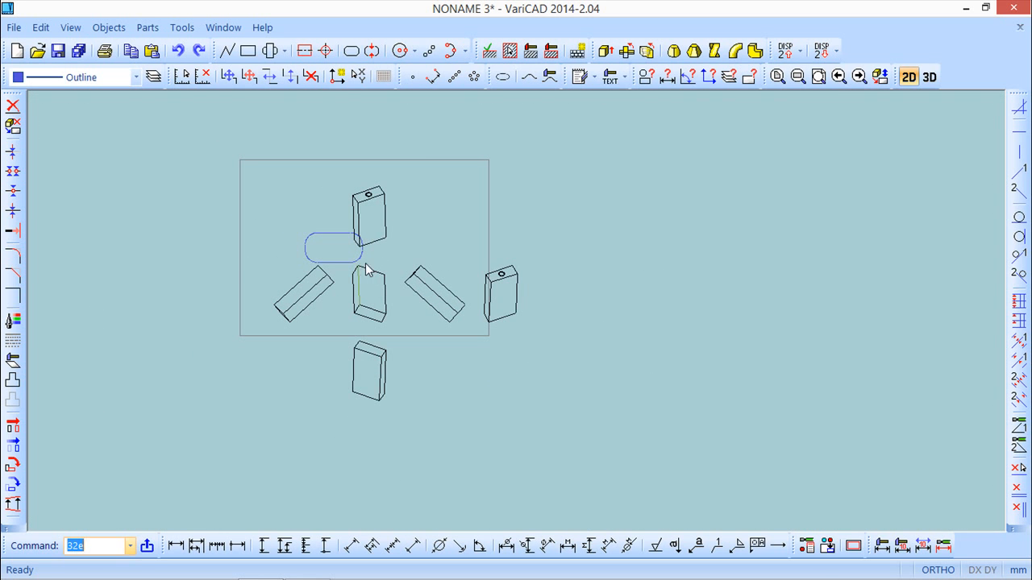
Step: Delete all views and the rounded outline from the 2D drawing and return to the 3D model
{"action": "left_click", "coordinate": [13, 105]}
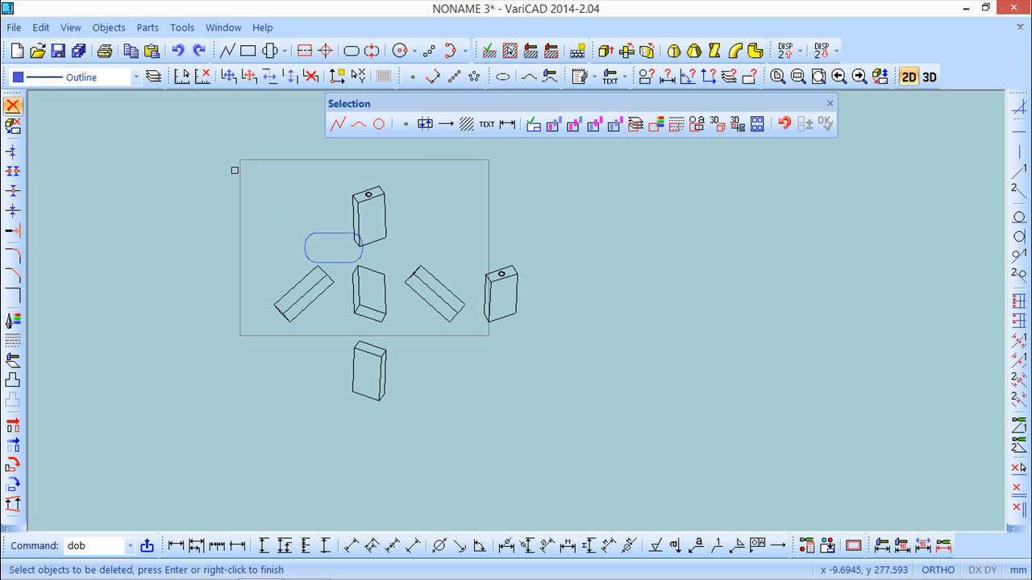
{"action": "left_click", "coordinate": [177, 143]}
{"action": "left_click", "coordinate": [569, 421]}
{"action": "key", "text": "Return"}
{"action": "left_click", "coordinate": [928, 76]}
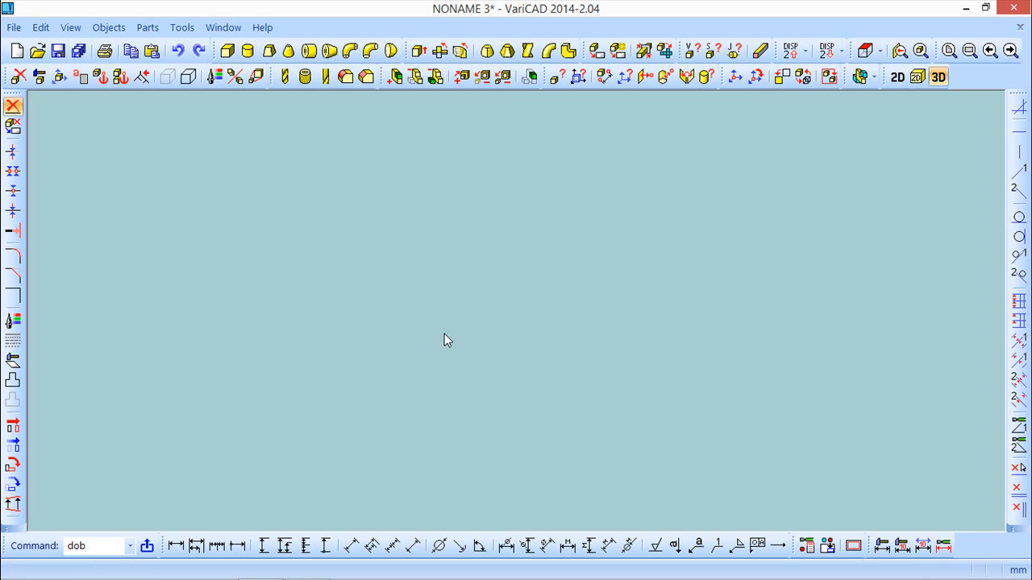
Step: Define a #10 threaded cylinder with length 6.858, thread length 6.096, a chamfer equal to the thread profile height and a 0.5 fillet
{"action": "left_click_drag", "start_coordinate": [451, 345], "coordinate": [612, 408]}
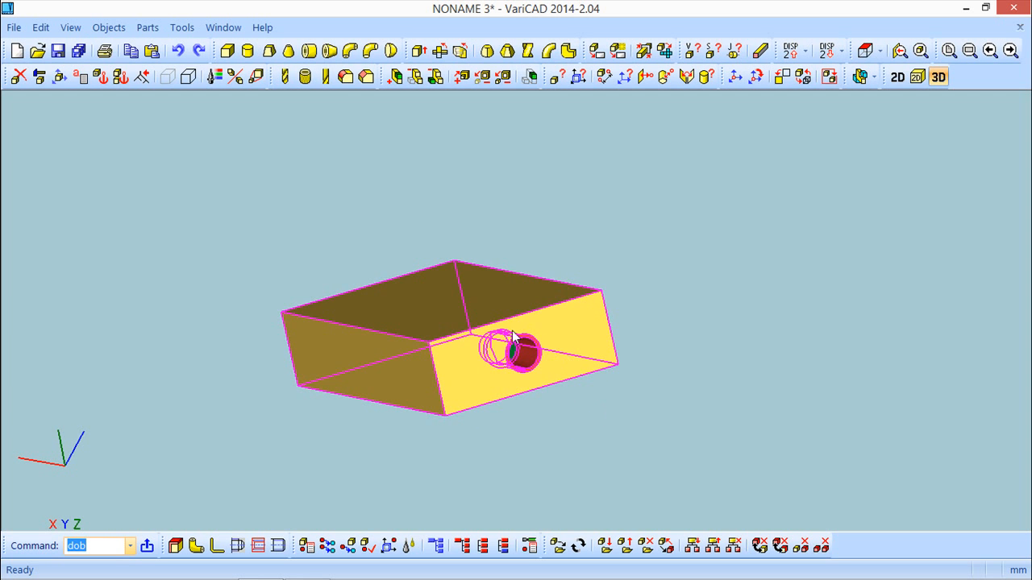
{"action": "left_click_drag", "start_coordinate": [523, 363], "coordinate": [623, 466]}
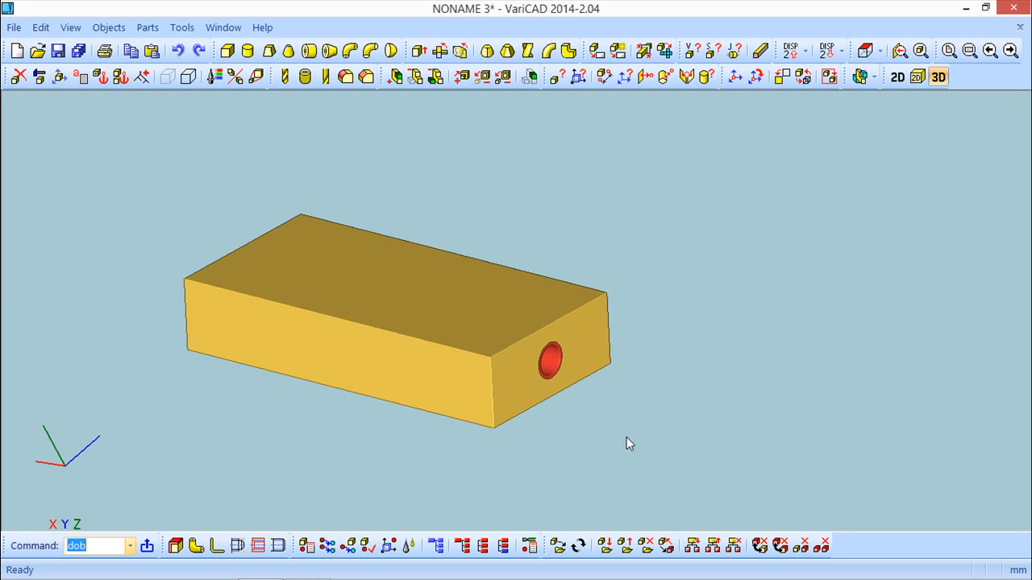
{"action": "middle_click_drag", "start_coordinate": [607, 439], "coordinate": [665, 424]}
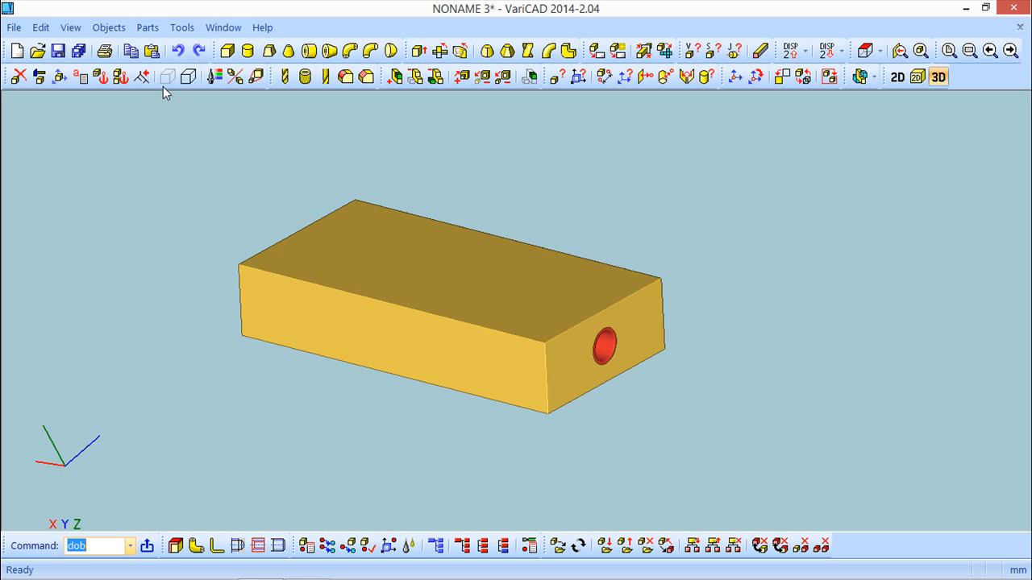
{"action": "left_click", "coordinate": [109, 27]}
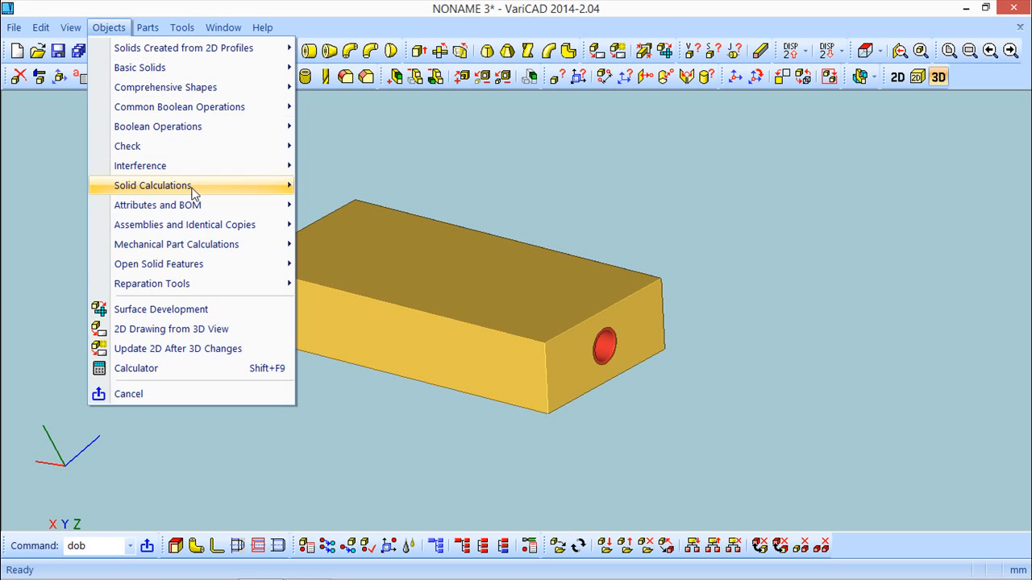
{"action": "mouse_move", "coordinate": [169, 89]}
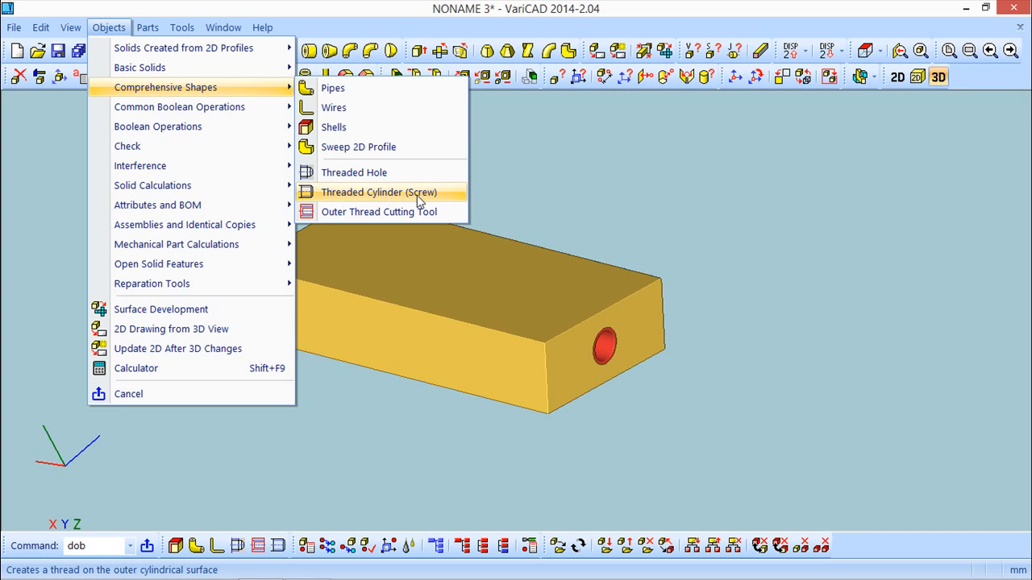
{"action": "left_click", "coordinate": [348, 199]}
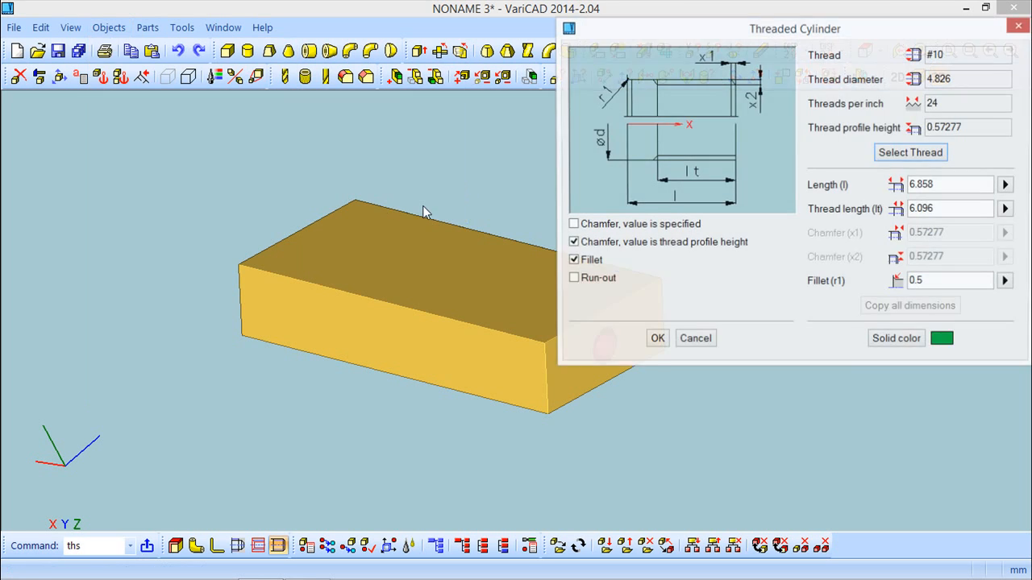
{"action": "left_click_drag", "start_coordinate": [730, 27], "coordinate": [524, 111]}
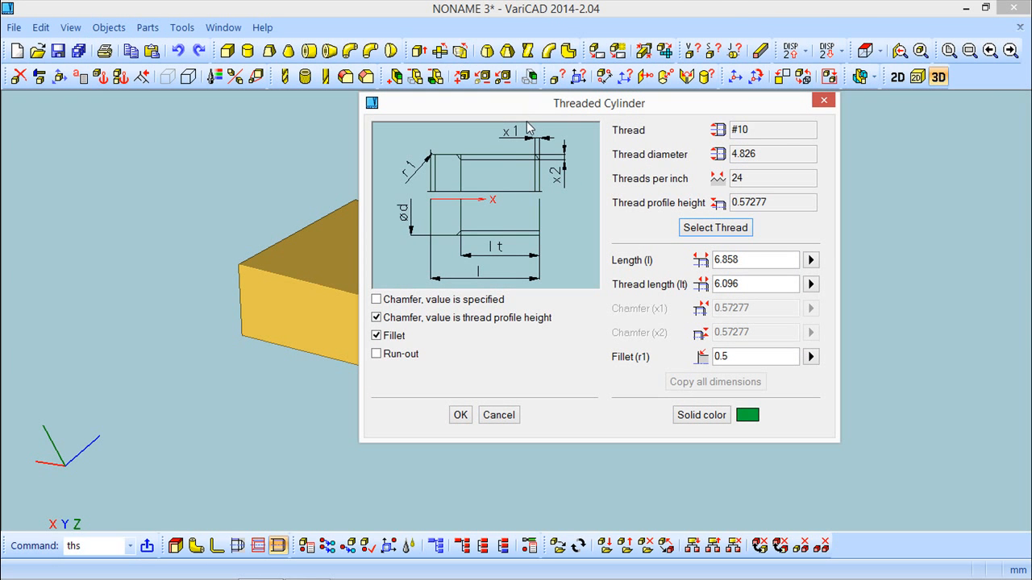
{"action": "left_click", "coordinate": [720, 228]}
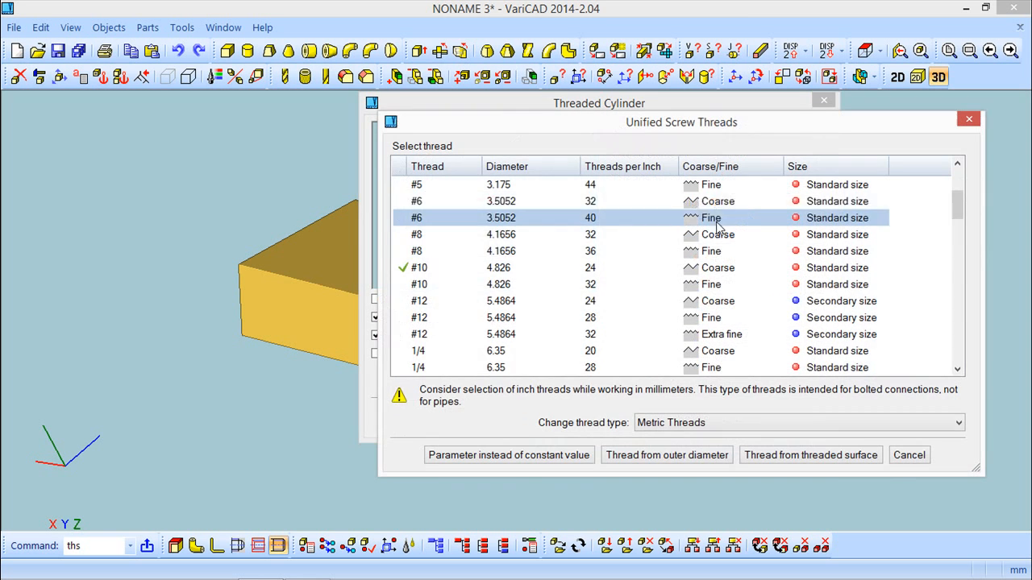
{"action": "left_click", "coordinate": [968, 119]}
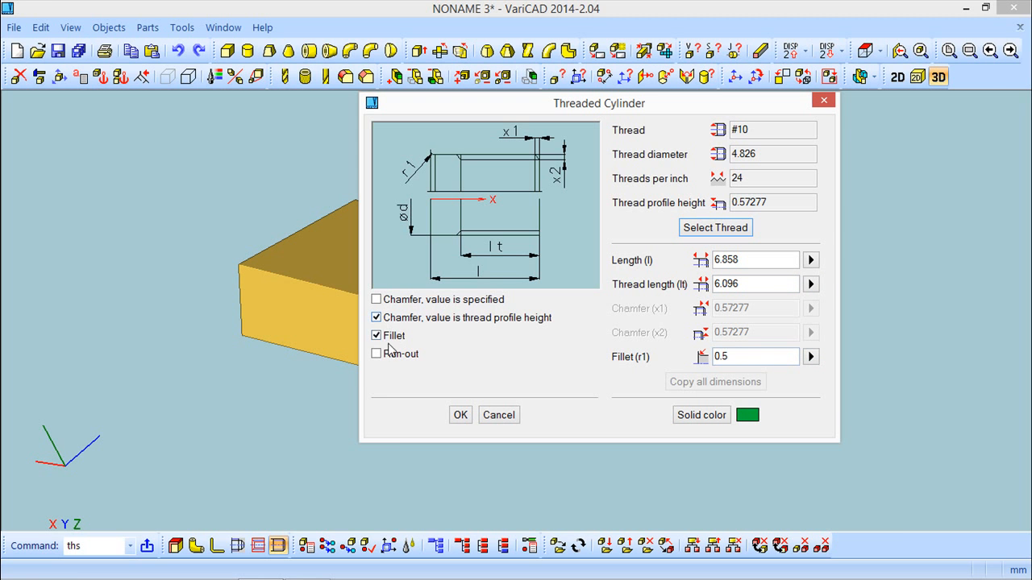
{"action": "left_click", "coordinate": [460, 415]}
Step: Place the threaded cylinder in free space in front of the box's drilled end face and inspect it up close
{"action": "left_click_drag", "start_coordinate": [594, 344], "coordinate": [720, 377]}
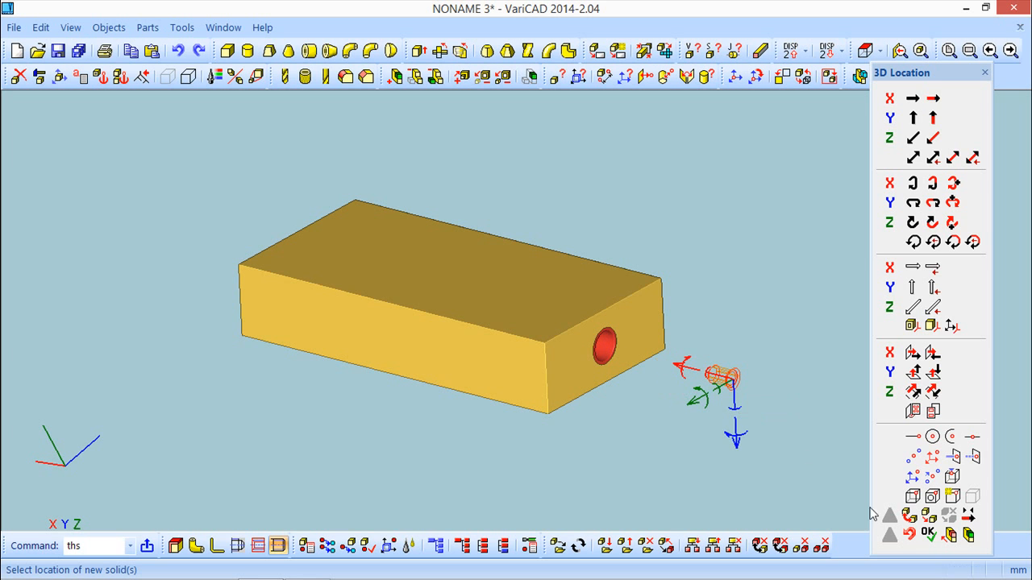
{"action": "left_click", "coordinate": [927, 533]}
{"action": "scroll", "coordinate": [641, 379], "scroll_direction": "down", "scroll_amount": 2}
{"action": "scroll", "coordinate": [645, 376], "scroll_direction": "up", "scroll_amount": 6}
{"action": "middle_click_drag", "start_coordinate": [622, 306], "coordinate": [399, 217]}
{"action": "middle_click_drag", "start_coordinate": [517, 342], "coordinate": [656, 425]}
{"action": "scroll", "coordinate": [604, 326], "scroll_direction": "up", "scroll_amount": 4}
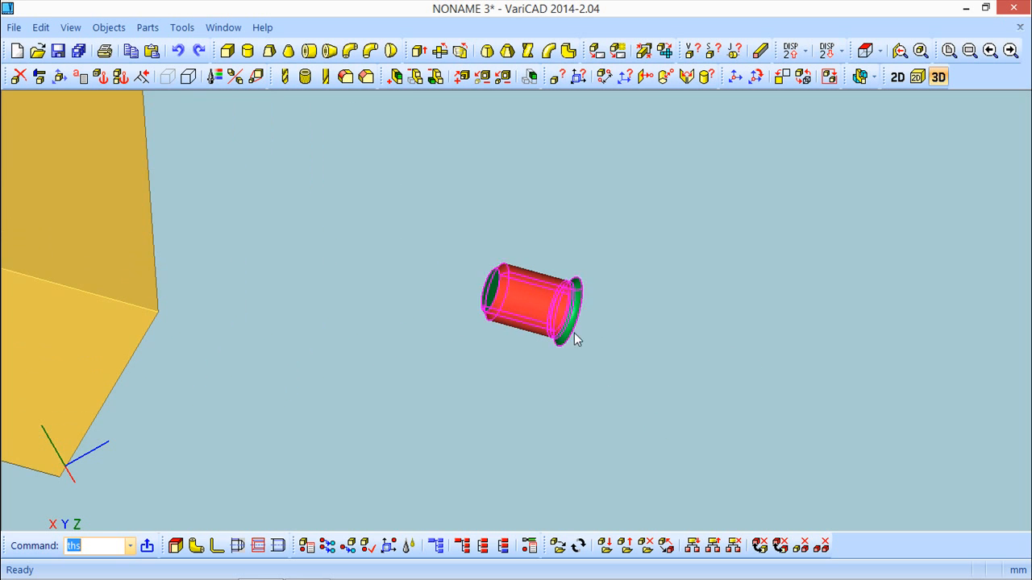
{"action": "middle_click_drag", "start_coordinate": [609, 359], "coordinate": [368, 355]}
Step: Insert a cylinder of diameter 11.8 and length 11.2 at the screw's fillet end, pointing away from the thread
{"action": "left_click", "coordinate": [248, 50]}
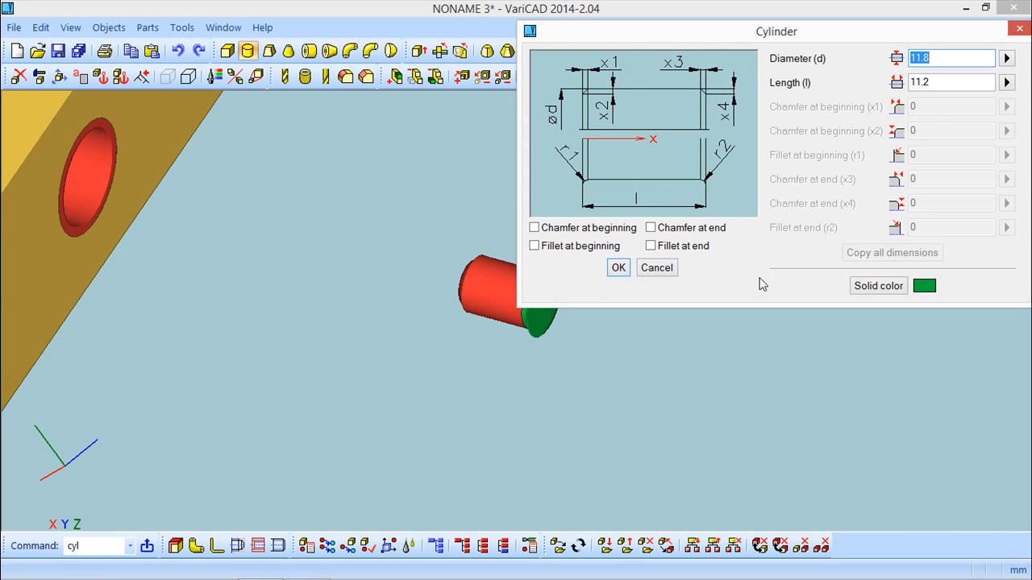
{"action": "left_click", "coordinate": [622, 270]}
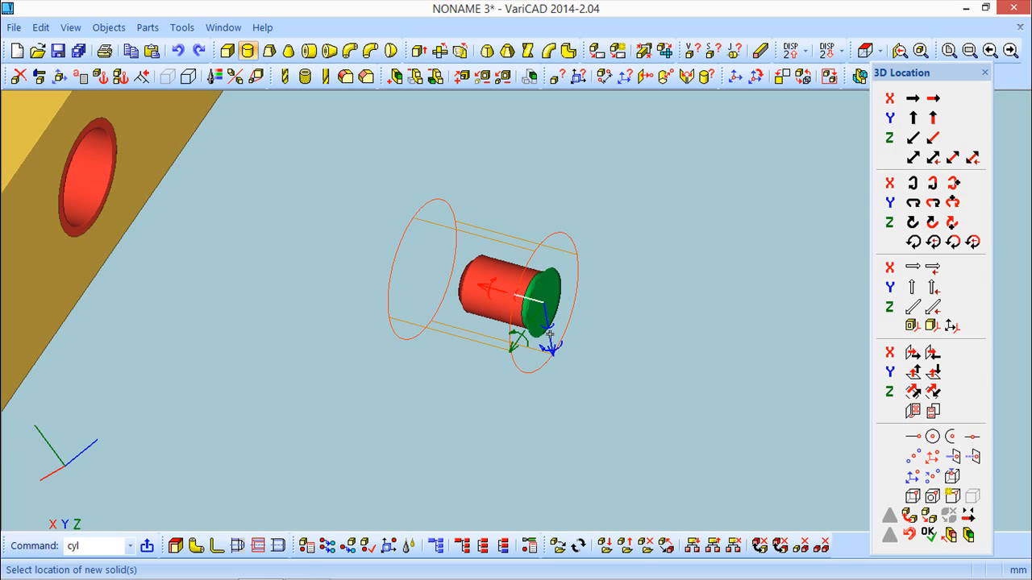
{"action": "left_click", "coordinate": [566, 348]}
{"action": "left_click", "coordinate": [413, 323]}
{"action": "left_click", "coordinate": [303, 434]}
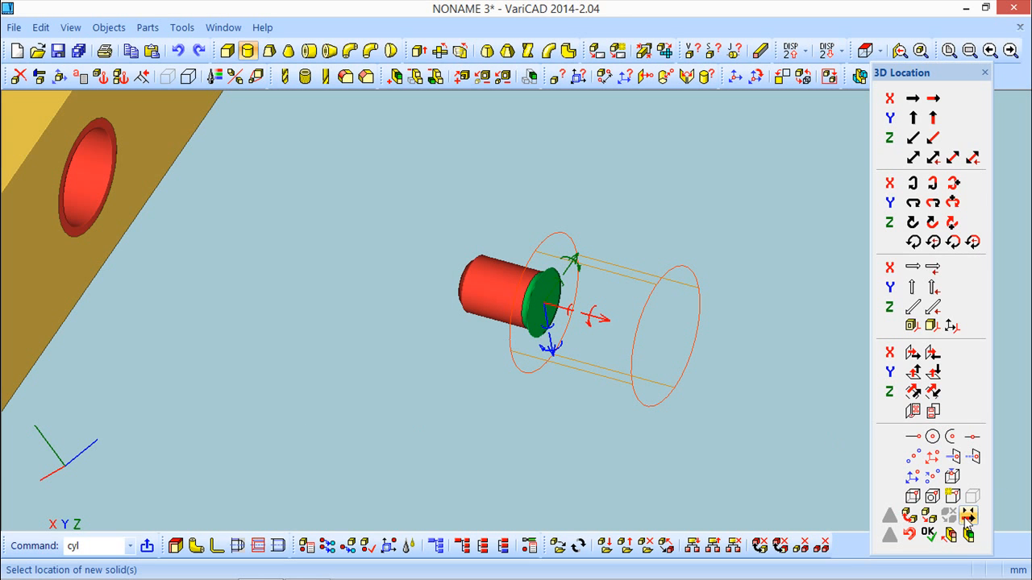
{"action": "left_click", "coordinate": [928, 534]}
{"action": "middle_click_drag", "start_coordinate": [542, 404], "coordinate": [741, 452]}
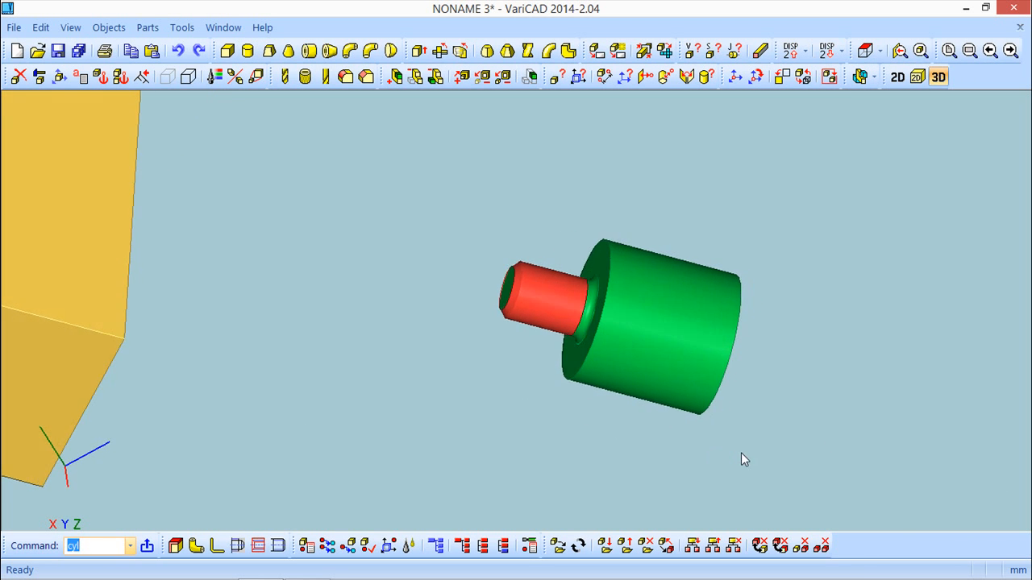
Step: Join the large green cylinder and the threaded cylinder into one solid with a Boolean addition
{"action": "left_click", "coordinate": [394, 76]}
{"action": "left_click", "coordinate": [603, 282]}
{"action": "left_click", "coordinate": [563, 283]}
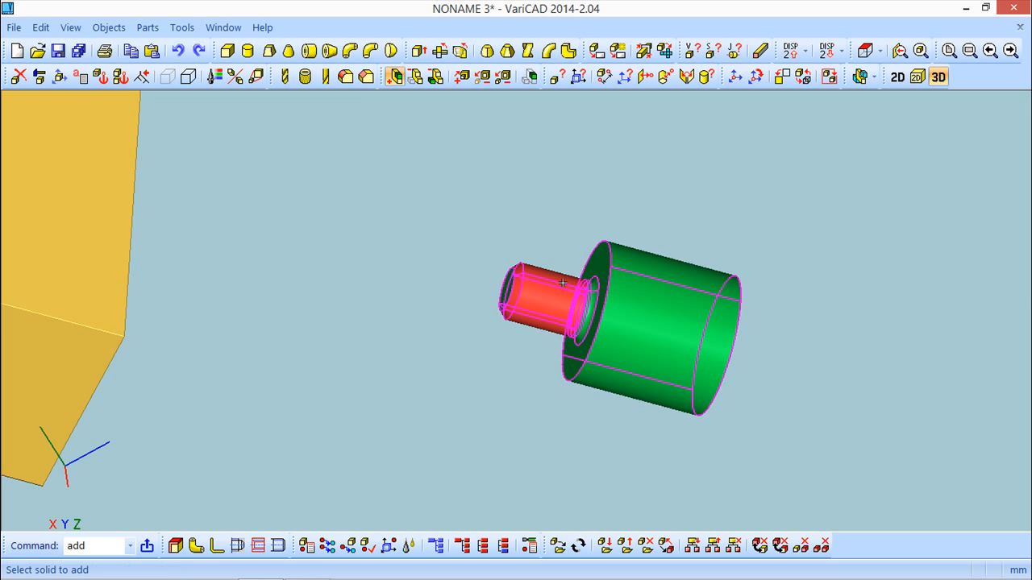
{"action": "middle_click_drag", "start_coordinate": [618, 247], "coordinate": [541, 234]}
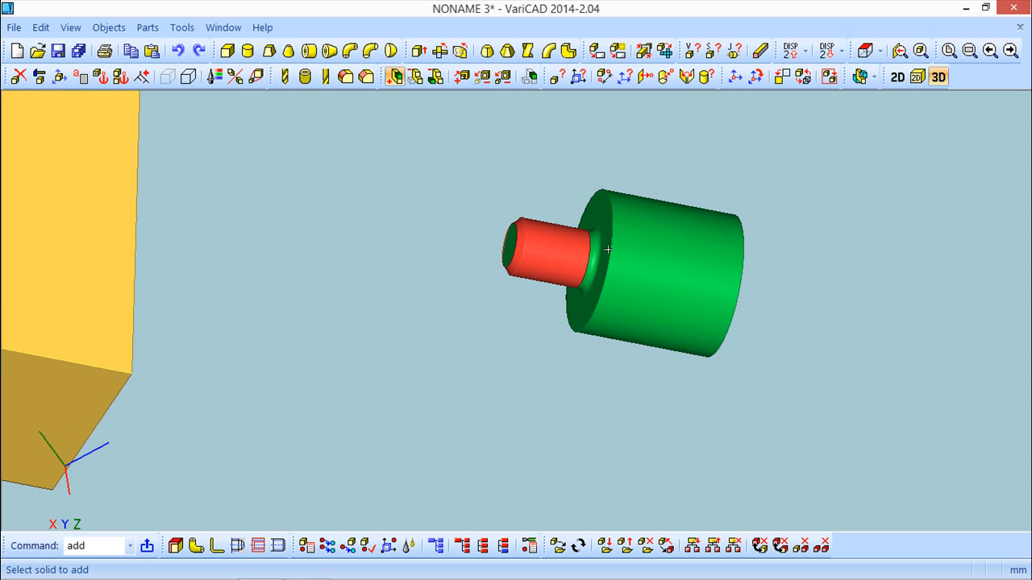
{"action": "scroll", "coordinate": [607, 250], "scroll_direction": "down", "scroll_amount": 5}
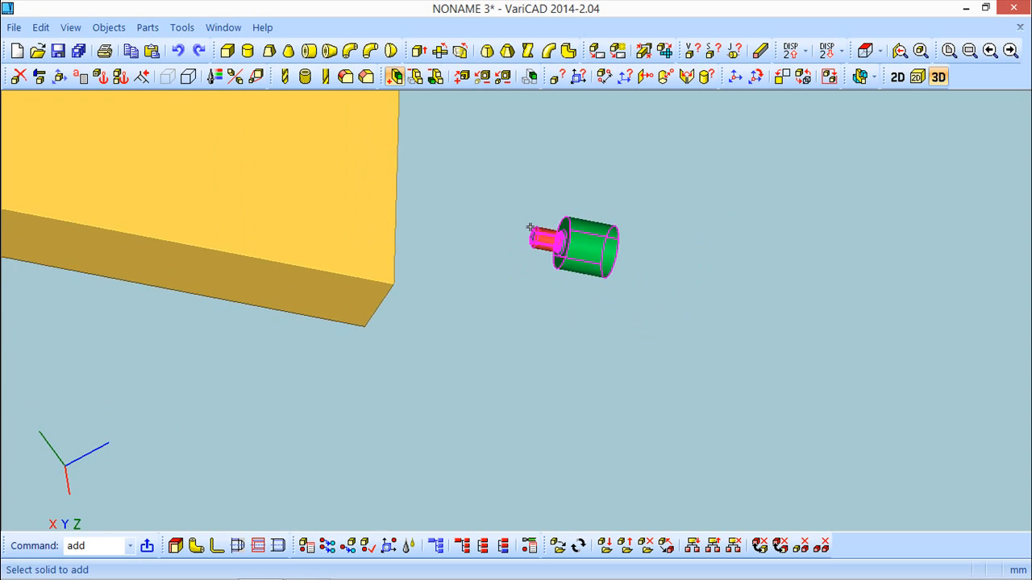
{"action": "middle_click_drag", "start_coordinate": [636, 267], "coordinate": [532, 276]}
{"action": "left_click", "coordinate": [281, 249]}
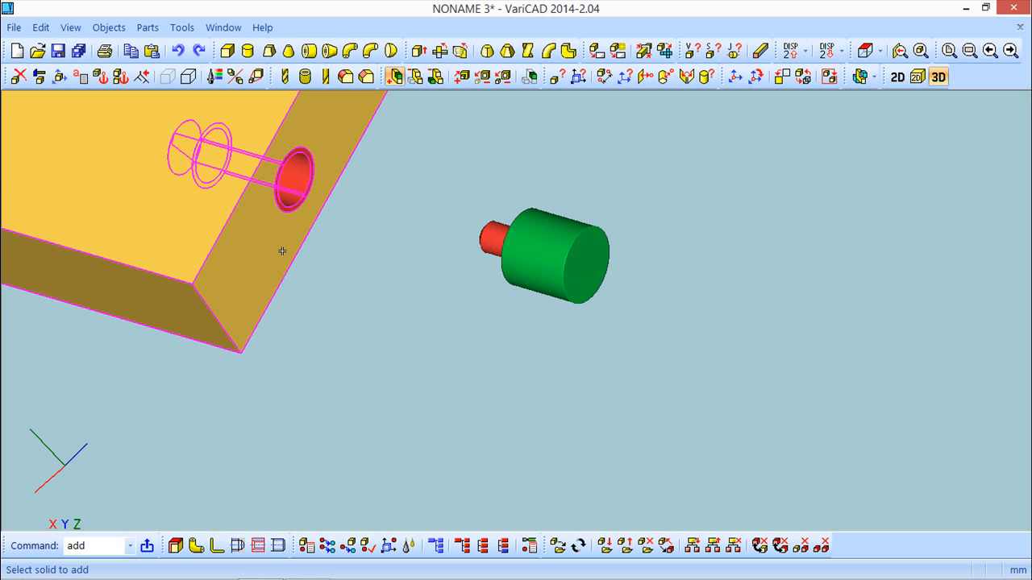
Step: Define an M9x1 outer thread cutting tool on the green cylinder with thread length 10, tool outer diameter 20, outer excess 5 and no run-out
{"action": "left_click", "coordinate": [109, 27]}
{"action": "mouse_move", "coordinate": [143, 87]}
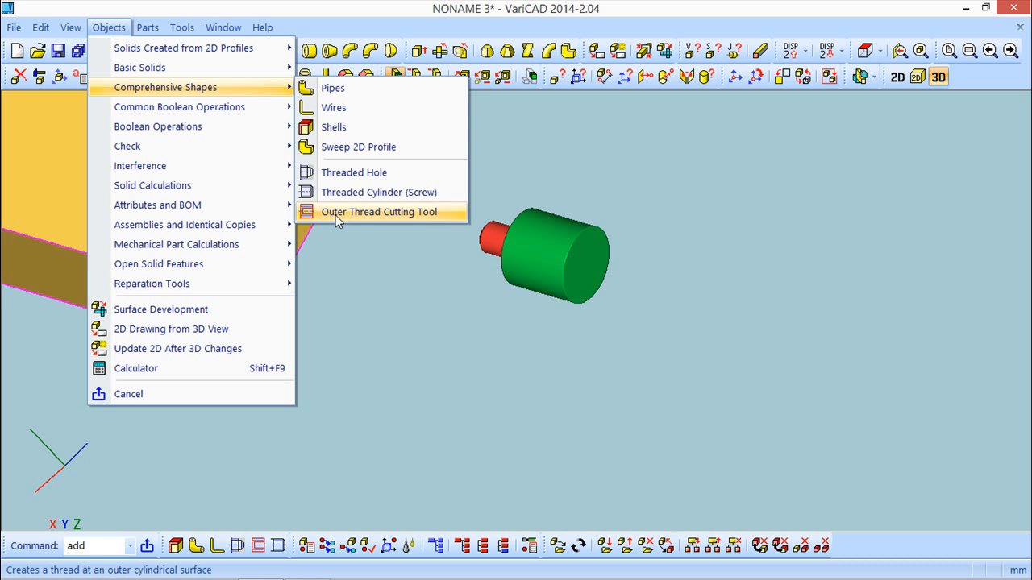
{"action": "left_click", "coordinate": [399, 213]}
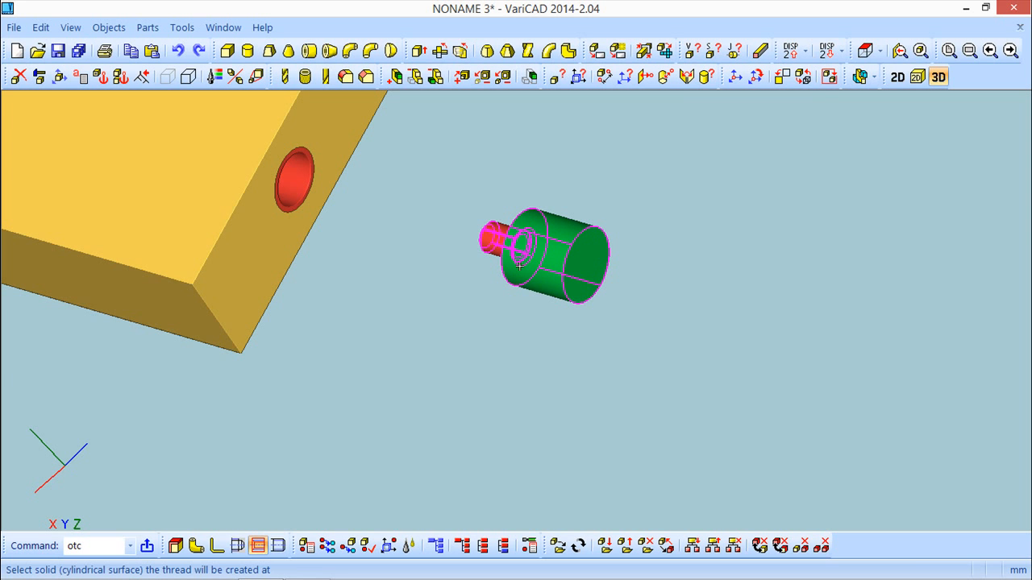
{"action": "left_click", "coordinate": [586, 228]}
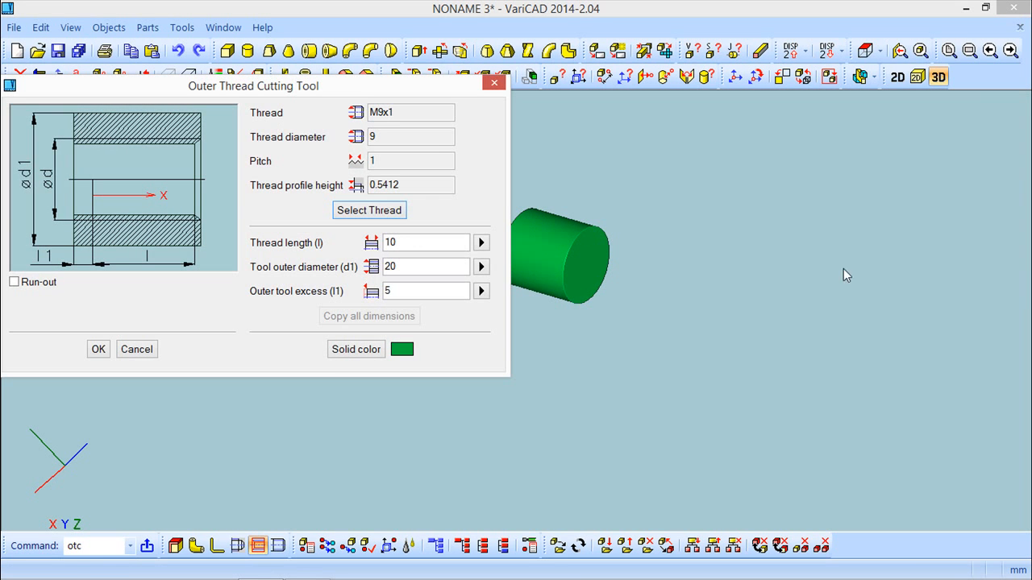
{"action": "left_click_drag", "start_coordinate": [379, 96], "coordinate": [407, 196]}
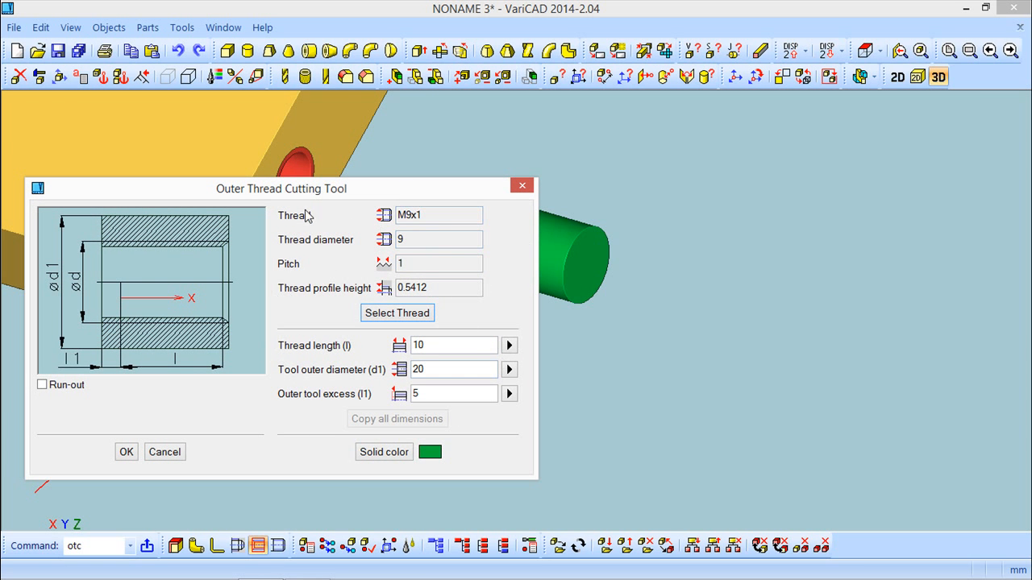
{"action": "mouse_move", "coordinate": [310, 188]}
{"action": "left_mouse_down"}
{"action": "mouse_move", "coordinate": [299, 205]}
{"action": "mouse_move", "coordinate": [293, 182]}
{"action": "left_mouse_up"}
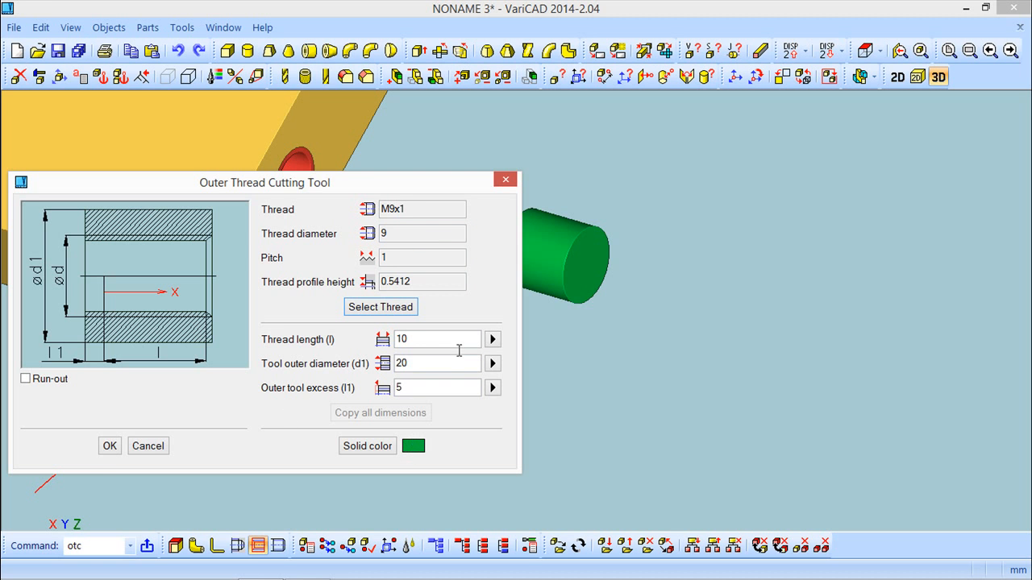
{"action": "left_click", "coordinate": [110, 447]}
Step: Position the thread cutting tool coaxially over the free end of the large green cylinder and cut the outer thread into it
{"action": "middle_click_drag", "start_coordinate": [521, 454], "coordinate": [614, 303]}
{"action": "left_click_drag", "start_coordinate": [609, 243], "coordinate": [652, 253]}
{"action": "middle_click_drag", "start_coordinate": [539, 371], "coordinate": [456, 401]}
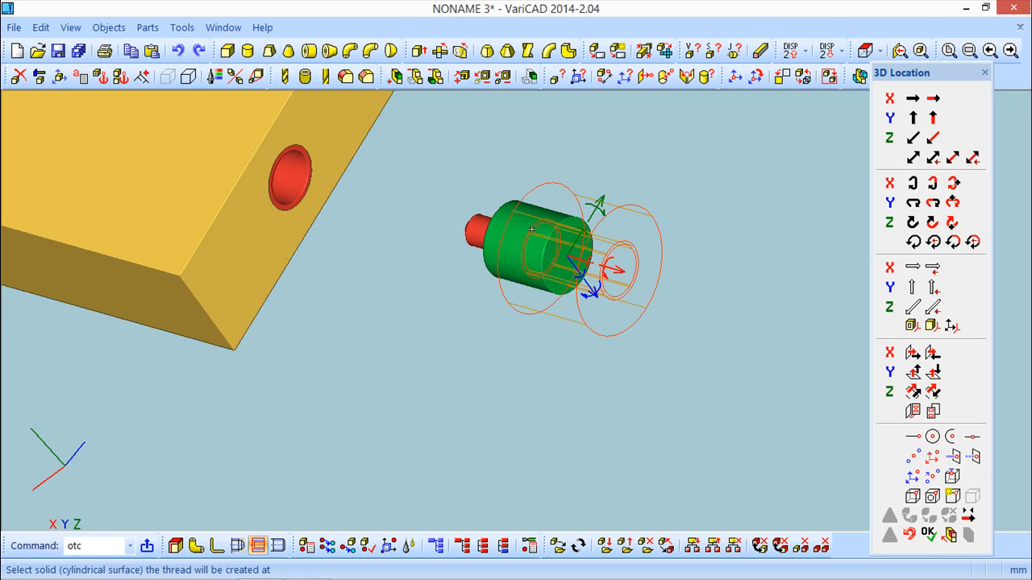
{"action": "left_click", "coordinate": [927, 533]}
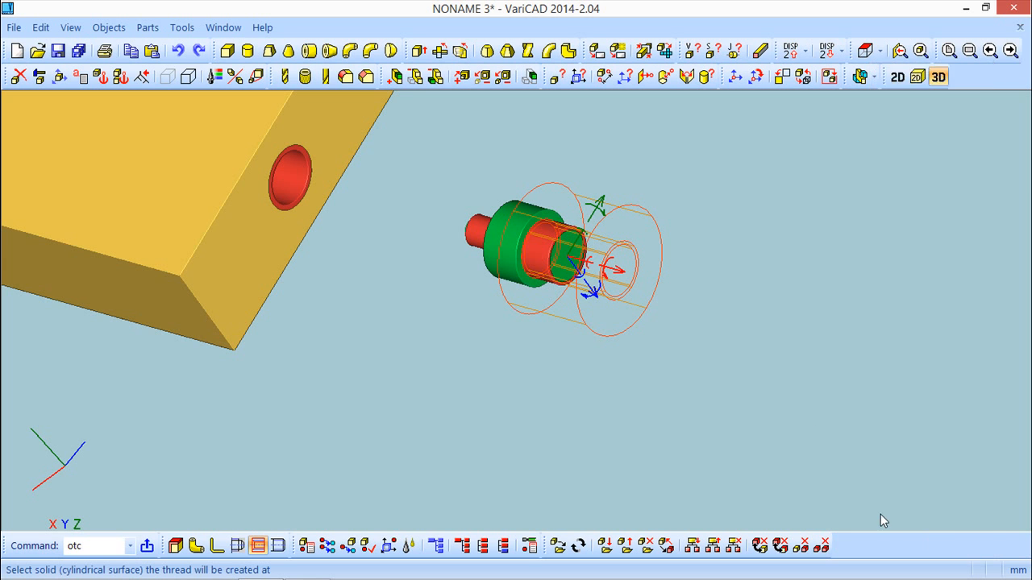
{"action": "key", "text": "Escape"}
Step: Examine the newly cut outer thread up close and alongside the drilled box
{"action": "left_click_drag", "start_coordinate": [507, 345], "coordinate": [570, 364]}
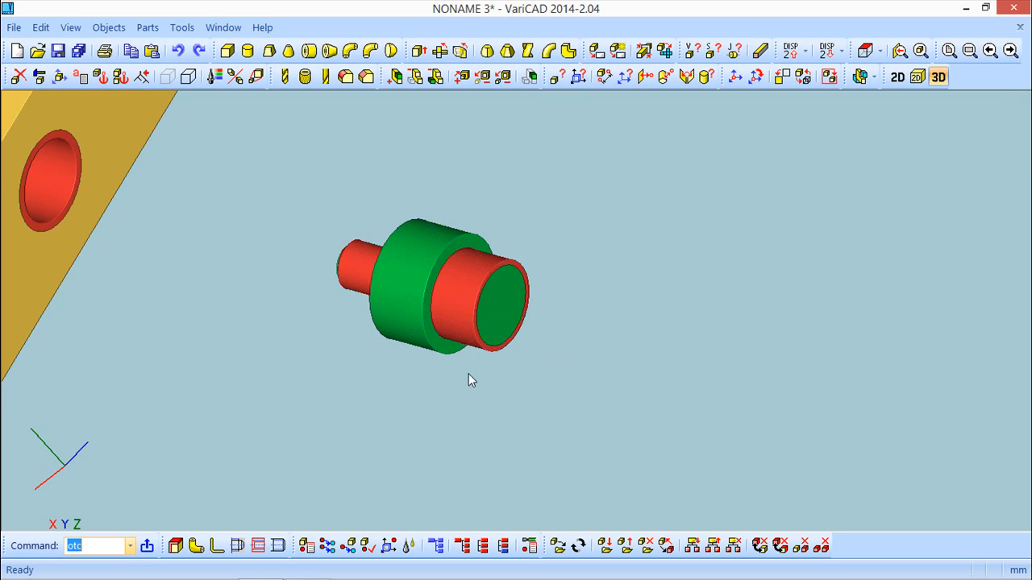
{"action": "middle_click_drag", "start_coordinate": [540, 418], "coordinate": [531, 396]}
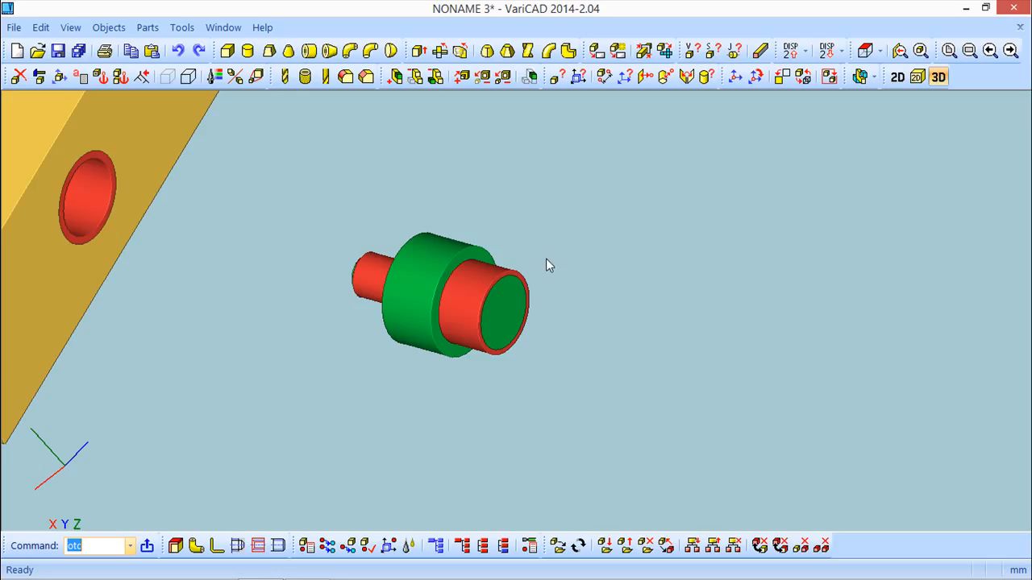
{"action": "scroll", "coordinate": [547, 264], "scroll_direction": "down", "scroll_amount": 3}
{"action": "left_click_drag", "start_coordinate": [546, 257], "coordinate": [607, 352]}
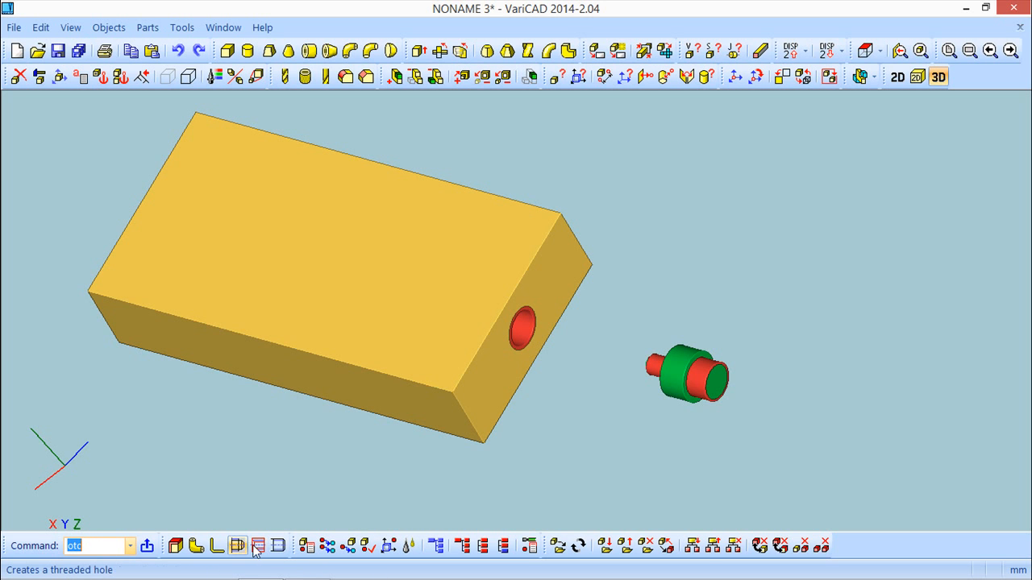
{"action": "left_click", "coordinate": [278, 546]}
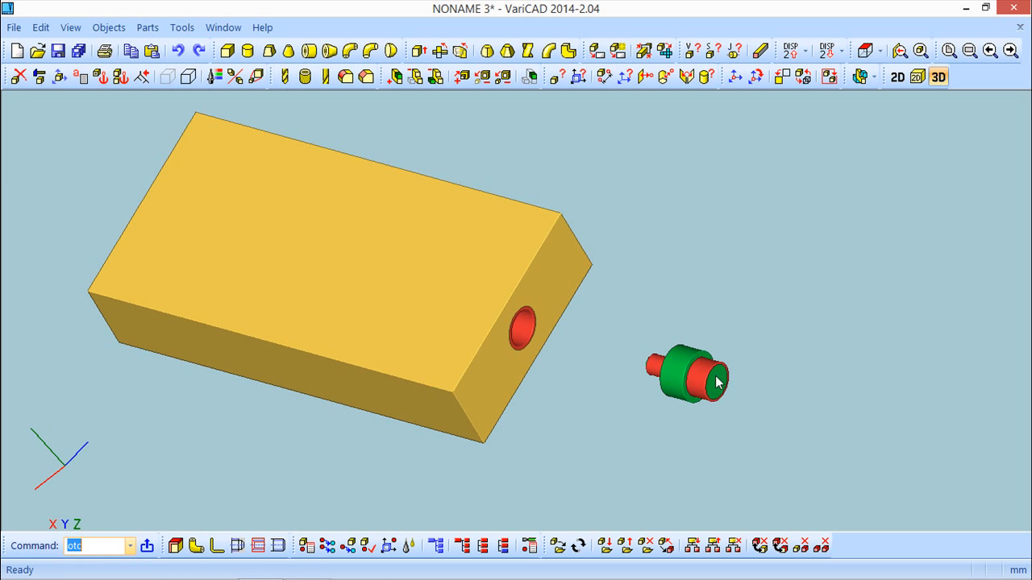